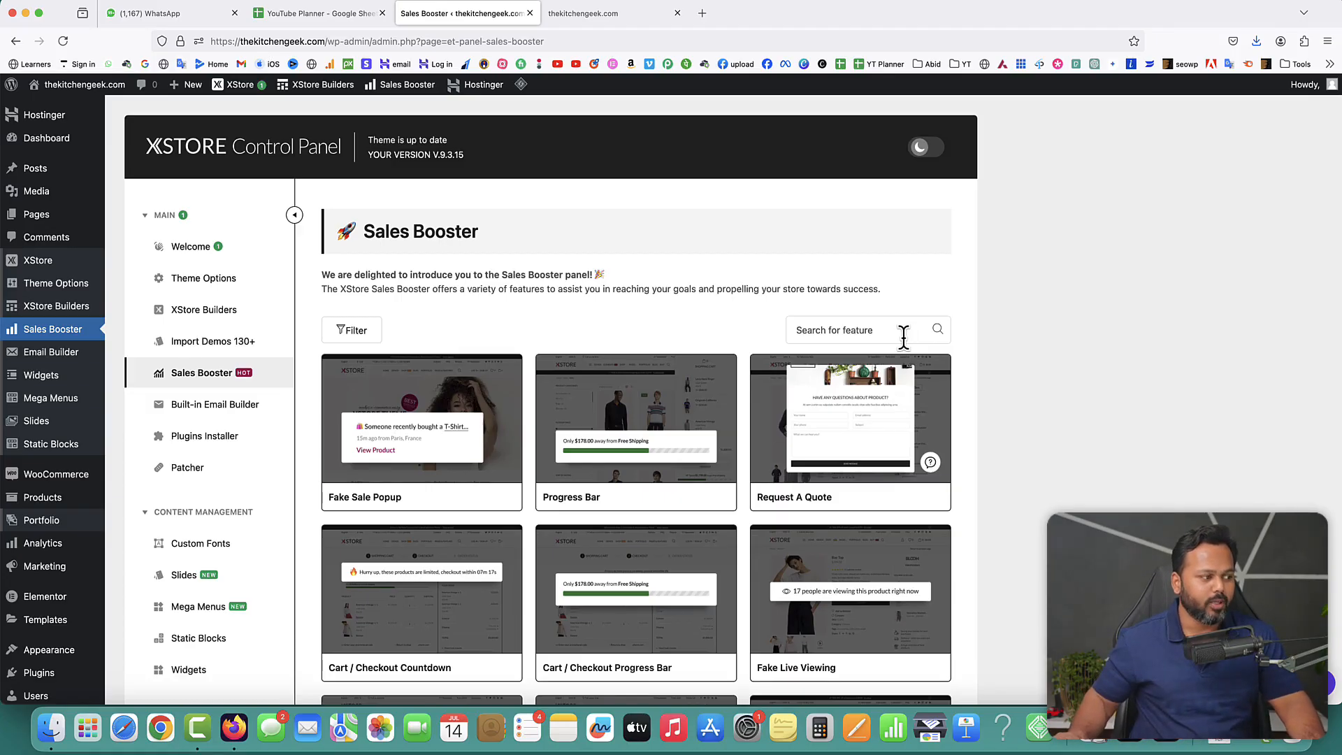
Step: Activate the Fake Sale Popup feature in the Sales Booster and open its settings
scroll(1076, 428, "down", 3)
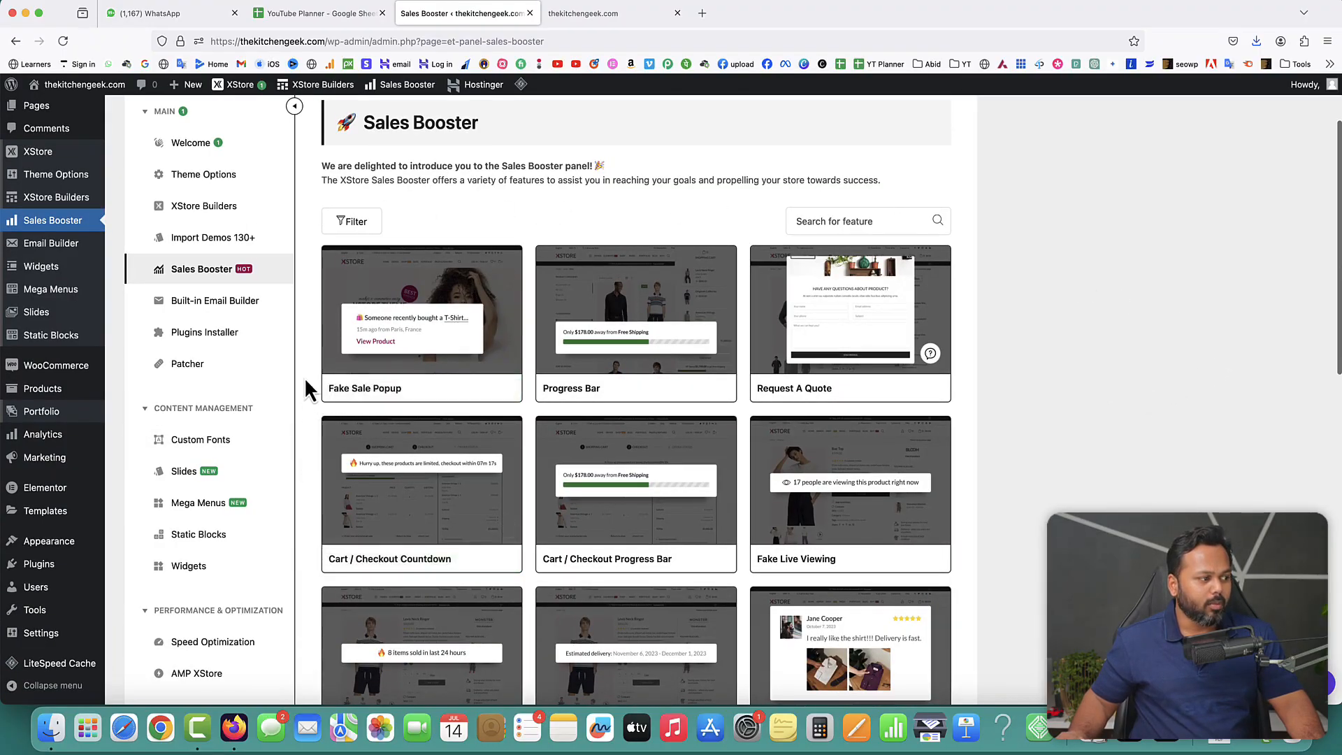
mouse_move(435, 353)
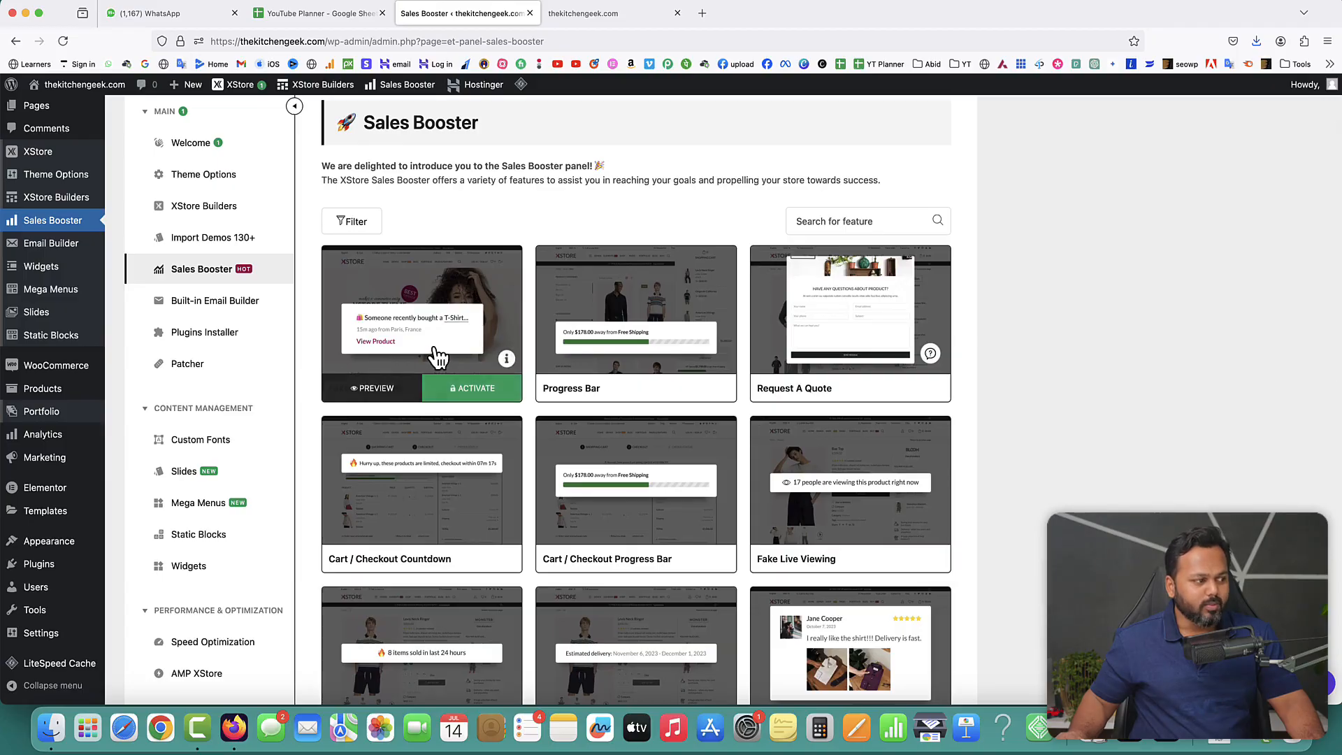
left_click(473, 393)
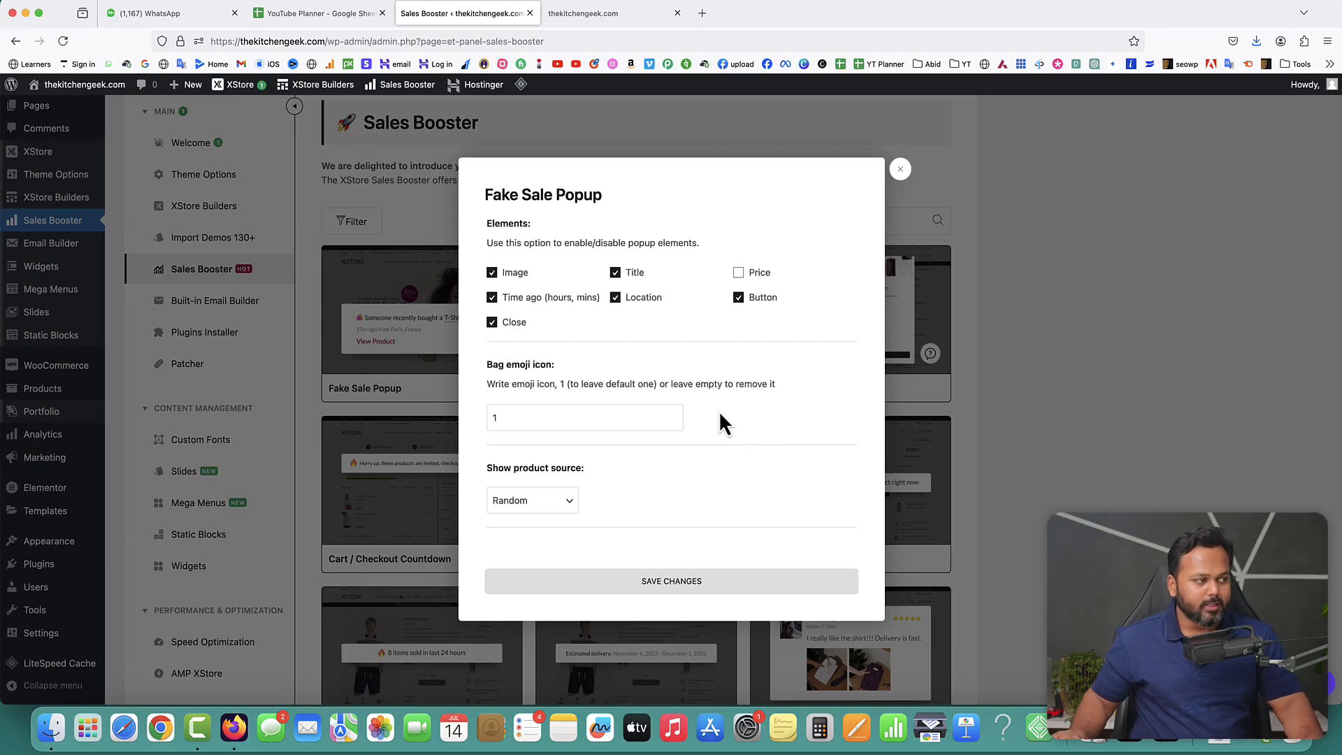
Step: Reload the storefront home page, look through its product sections and open the Green Fresh Cabbage product page
left_click(605, 16)
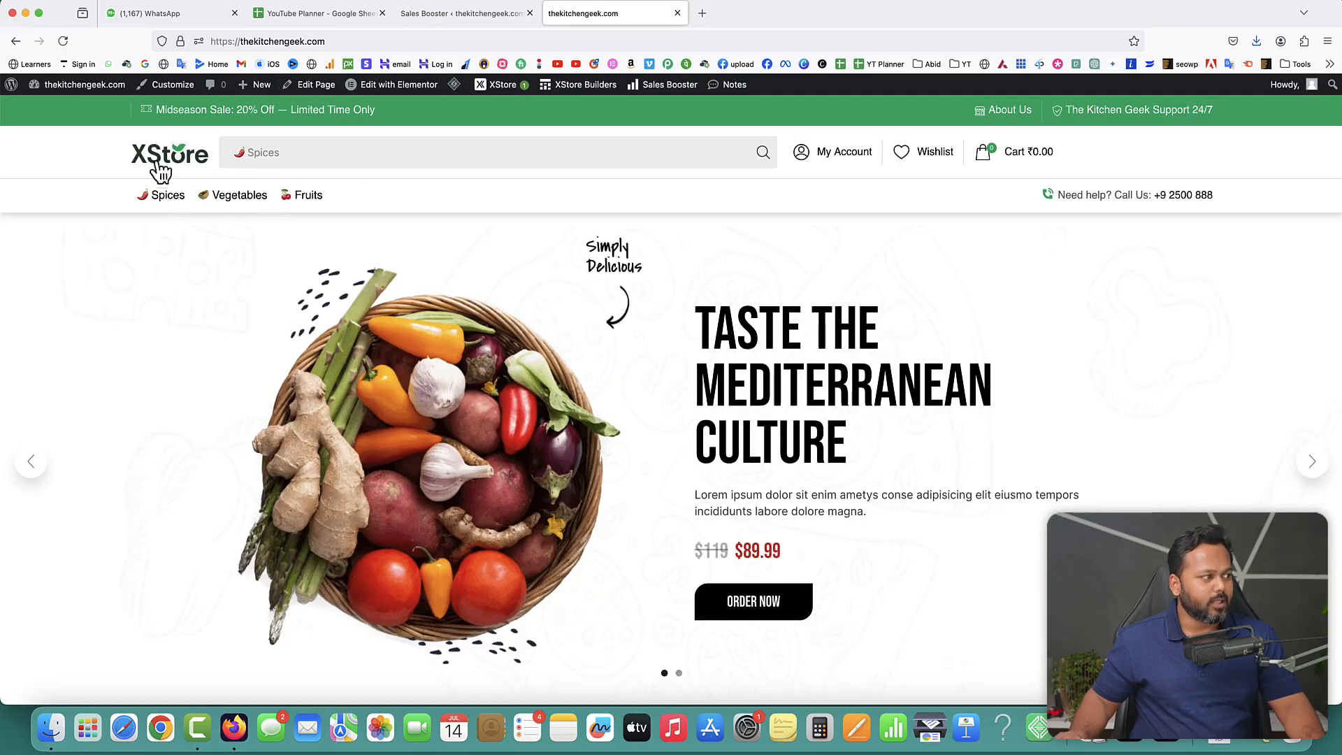
left_click(64, 41)
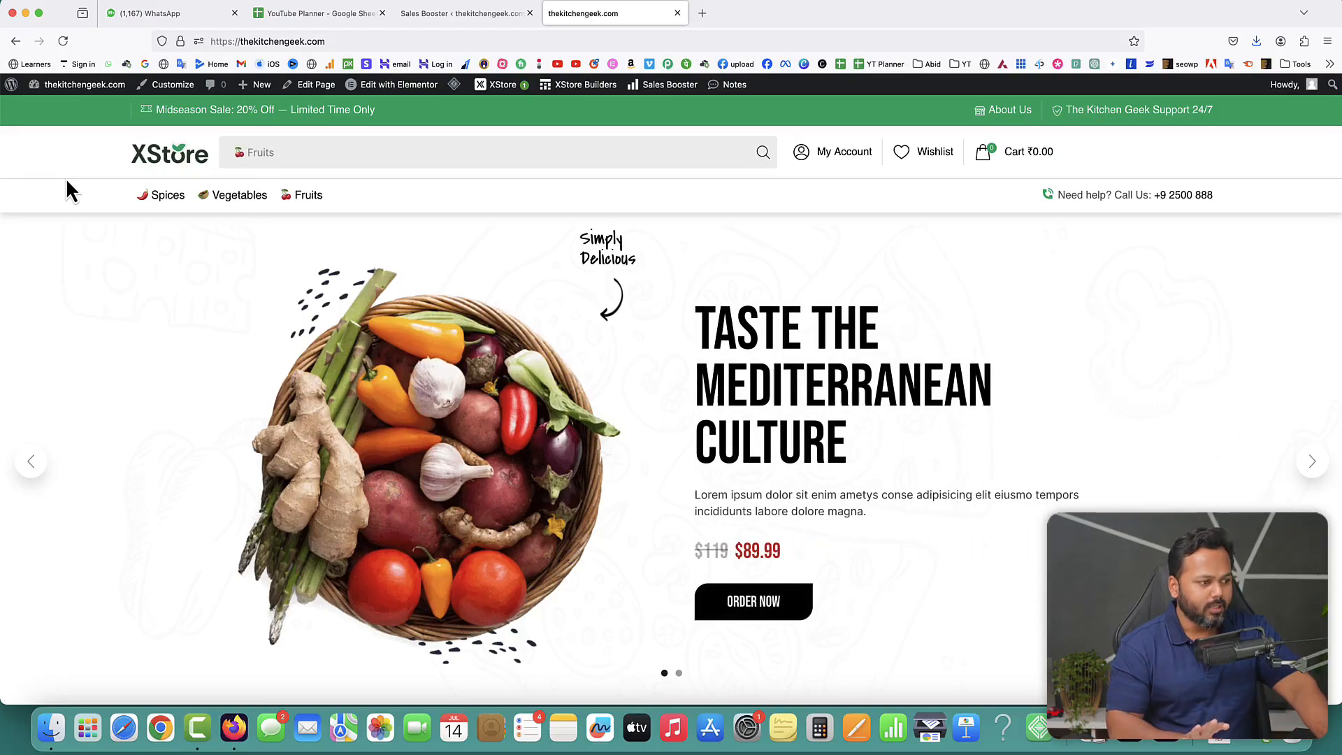
scroll(967, 396, "down", 10)
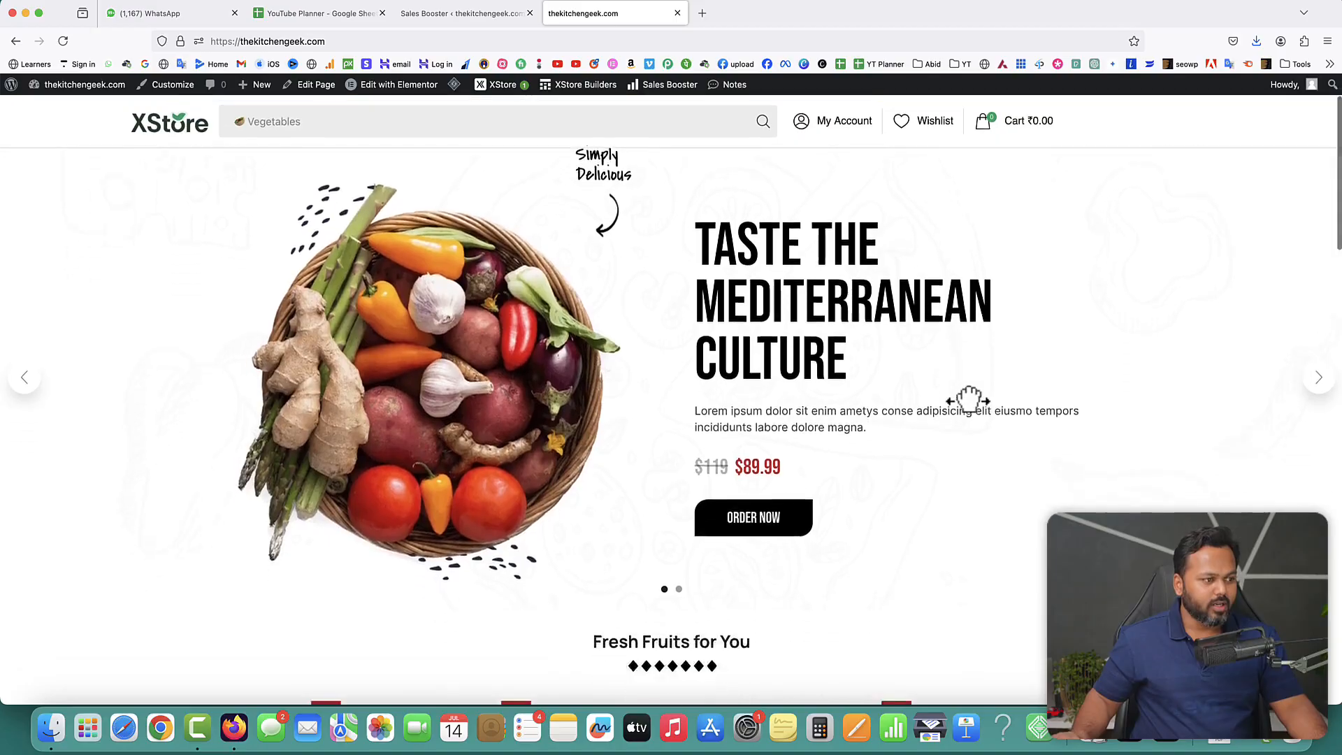
scroll(974, 411, "down", 10)
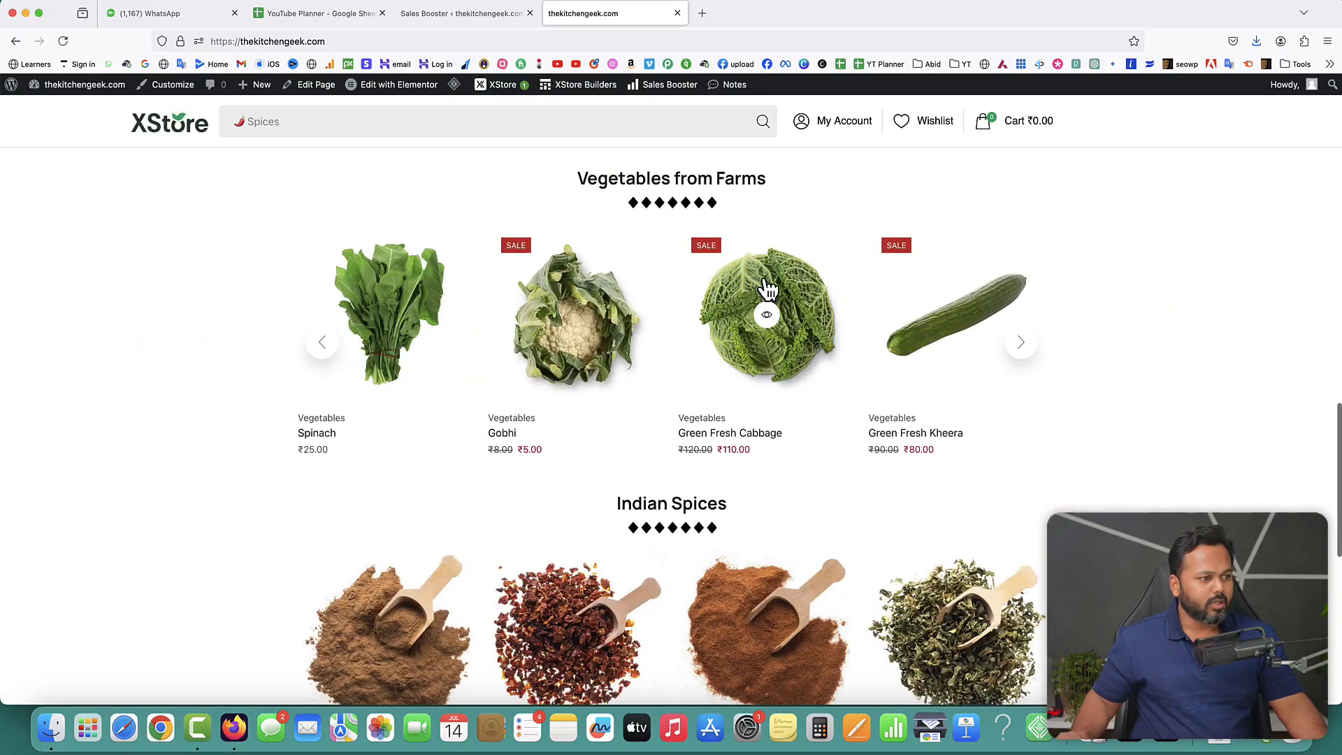
left_click(768, 288)
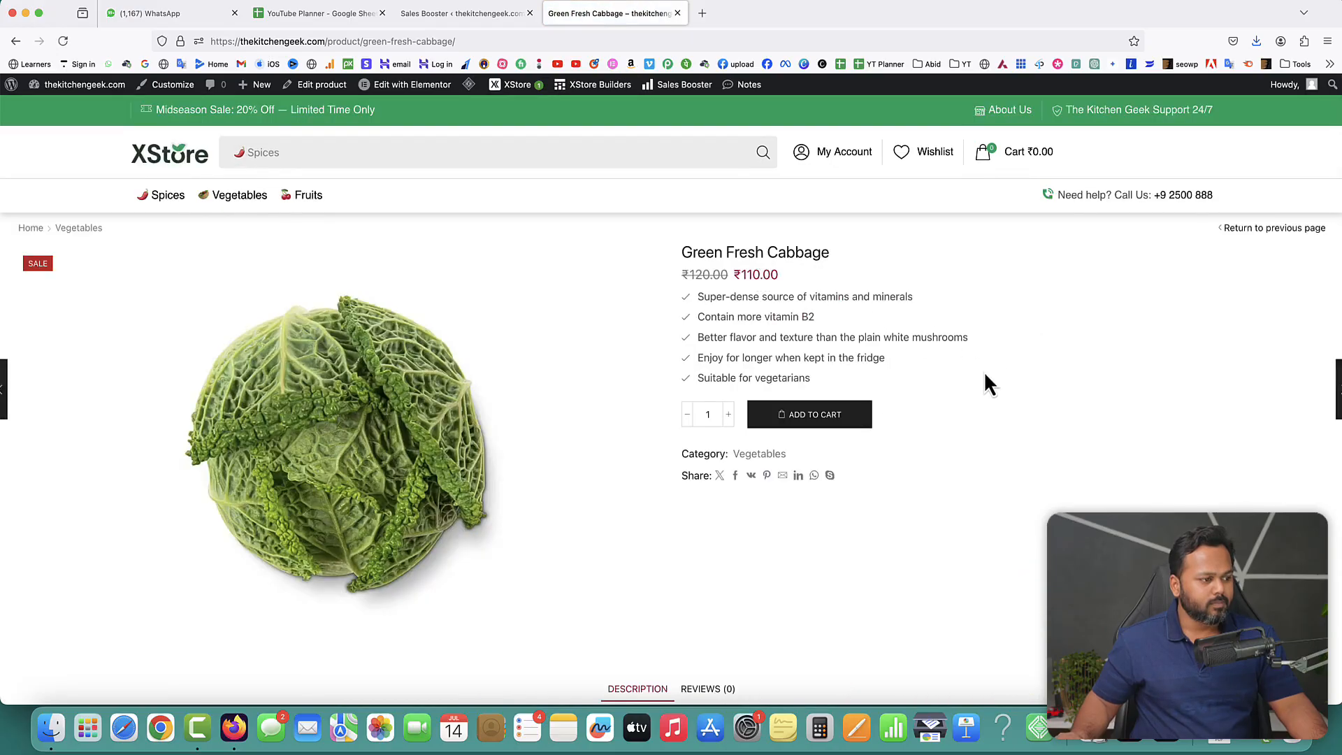
Step: Look over the cabbage product page, return to the store home page and browse it to check the fake sale popup
scroll(984, 375, "down", 6)
scroll(577, 399, "up", 6)
left_click(168, 153)
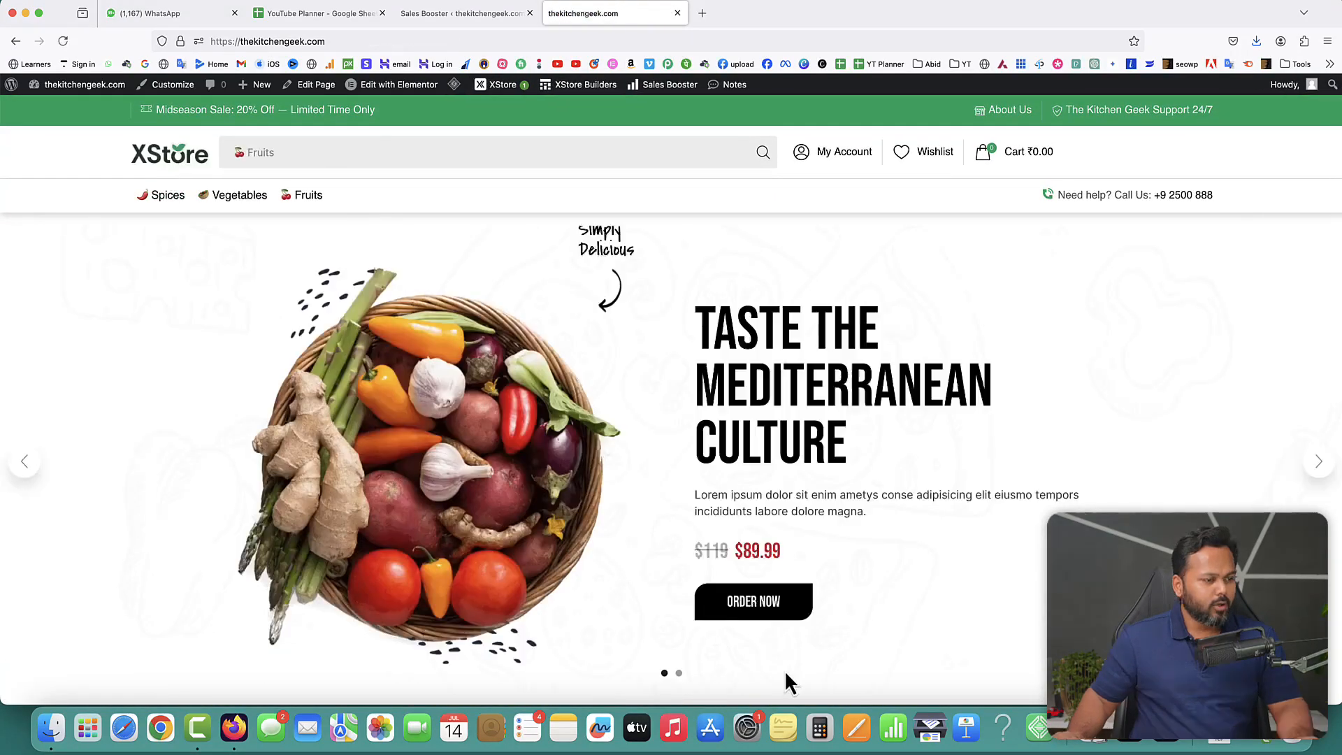
scroll(786, 673, "down", 8)
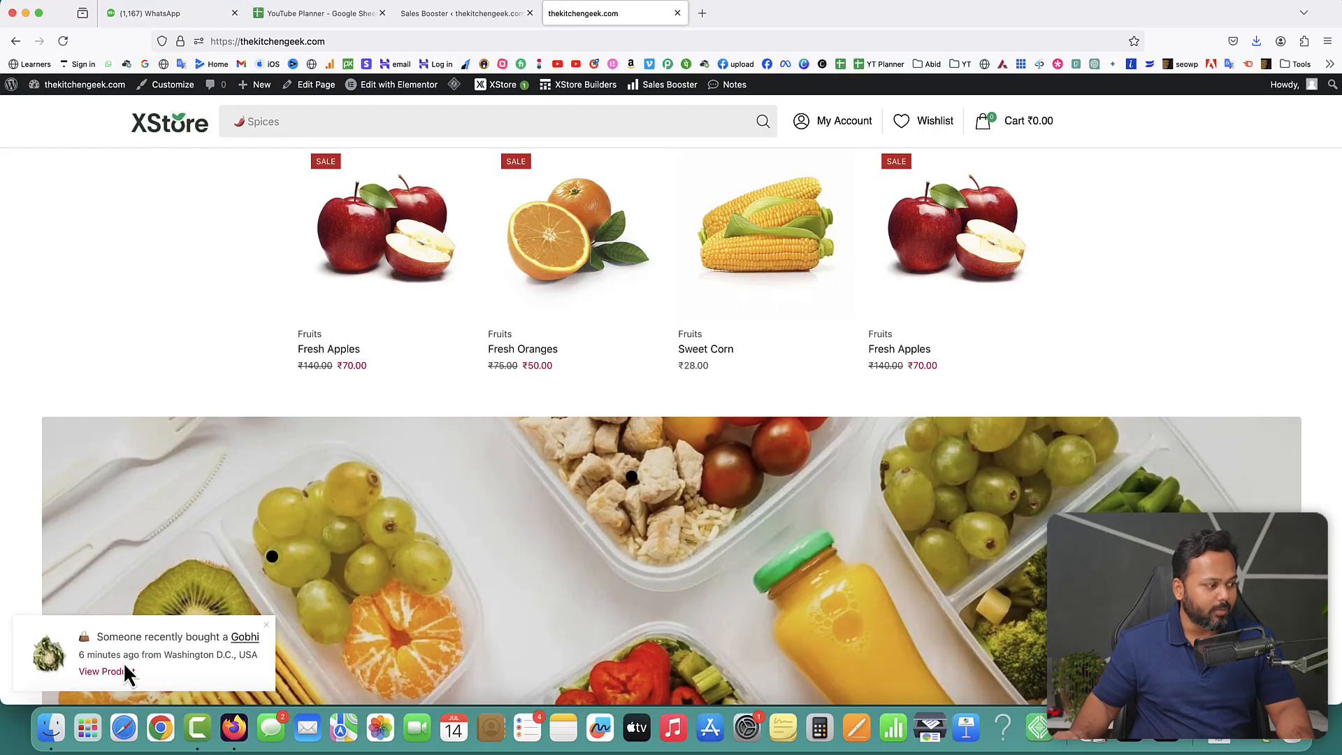
scroll(1221, 383, "down", 8)
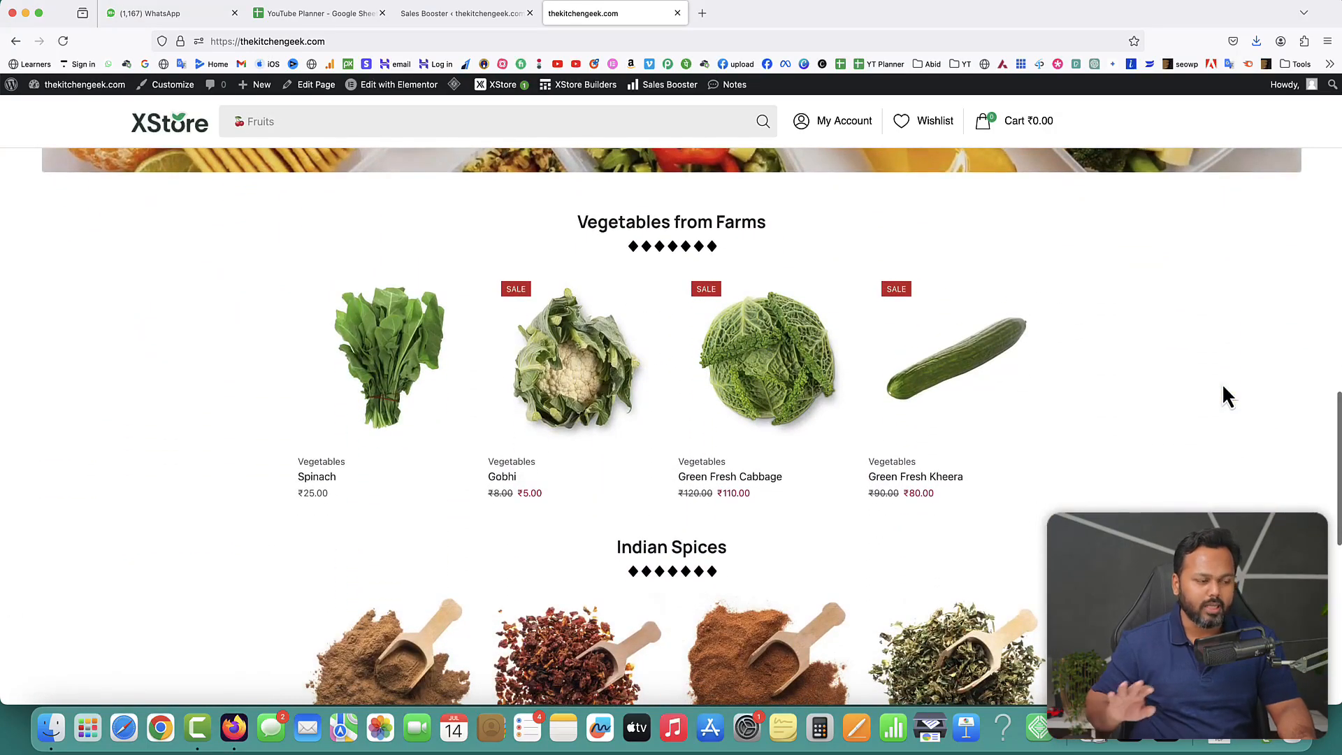
scroll(1222, 387, "down", 5)
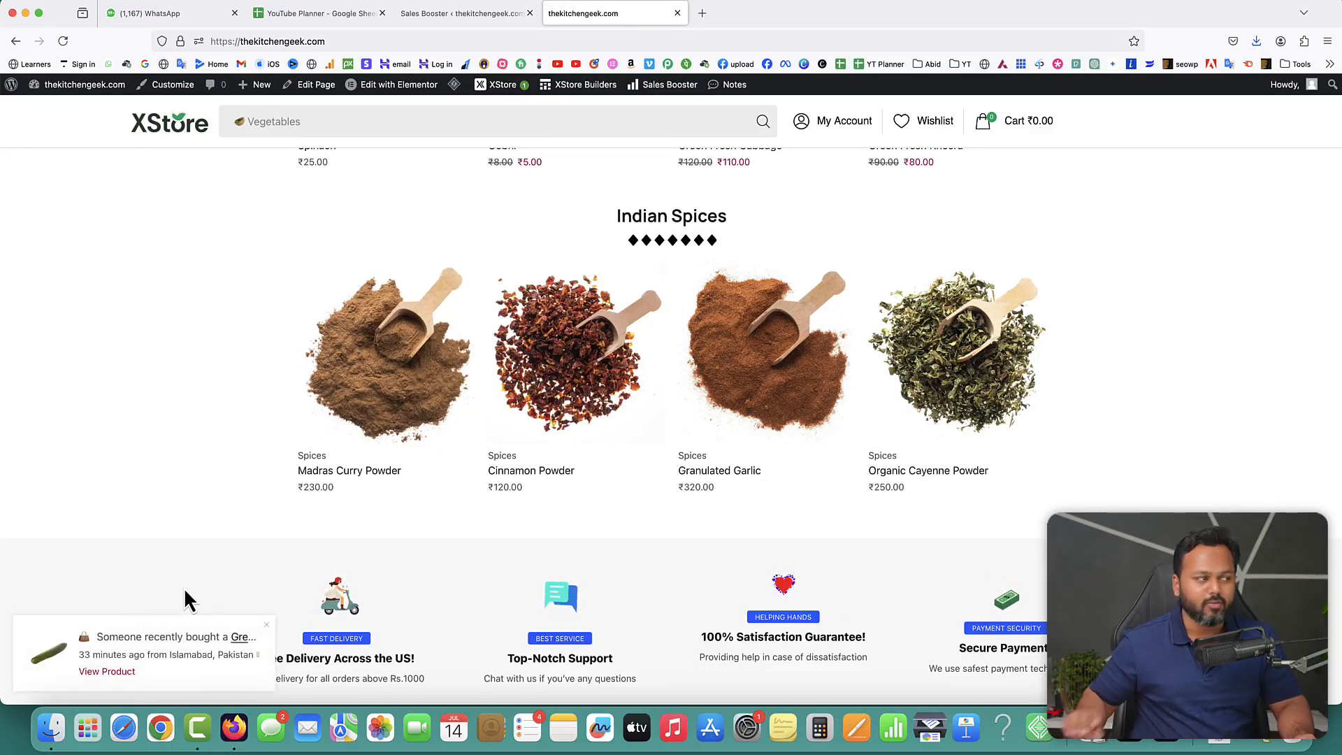
Step: Enable the Price element in the Fake Sale Popup settings and save the changes
left_click(458, 13)
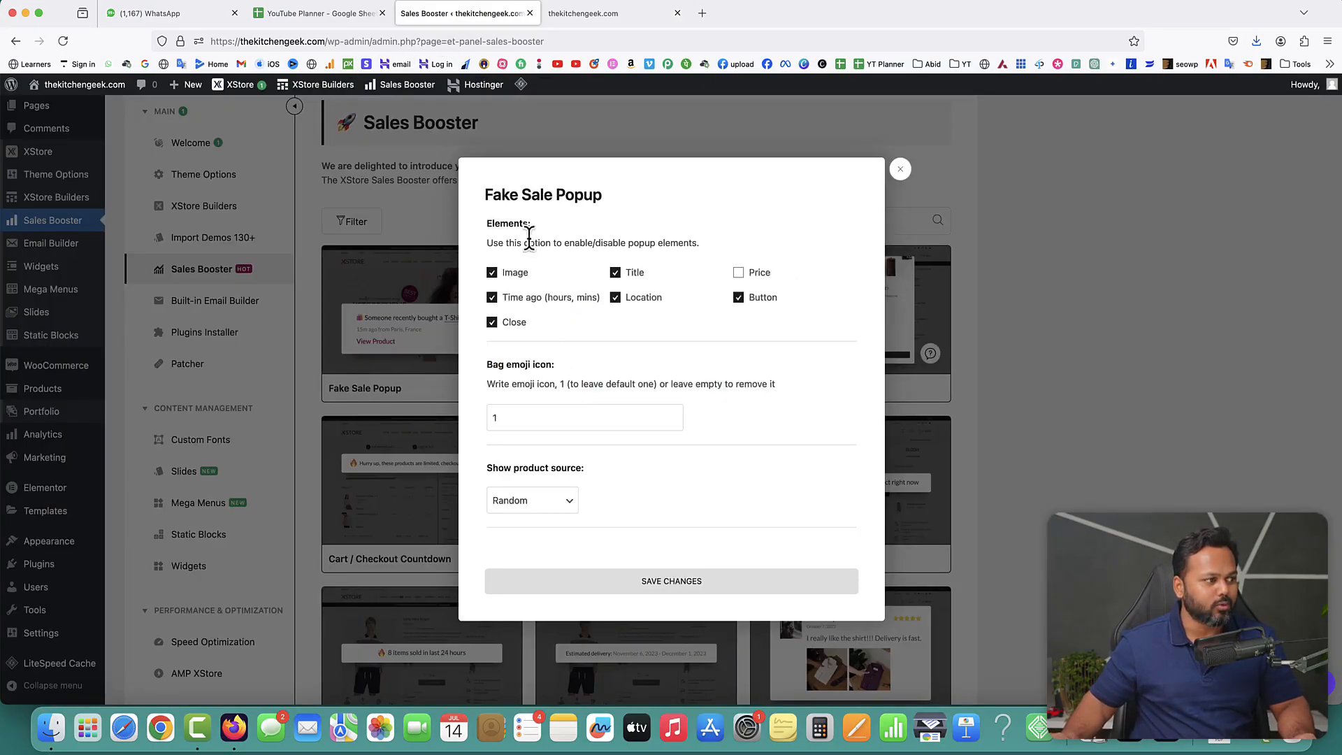
left_click_drag(484, 199, 608, 199)
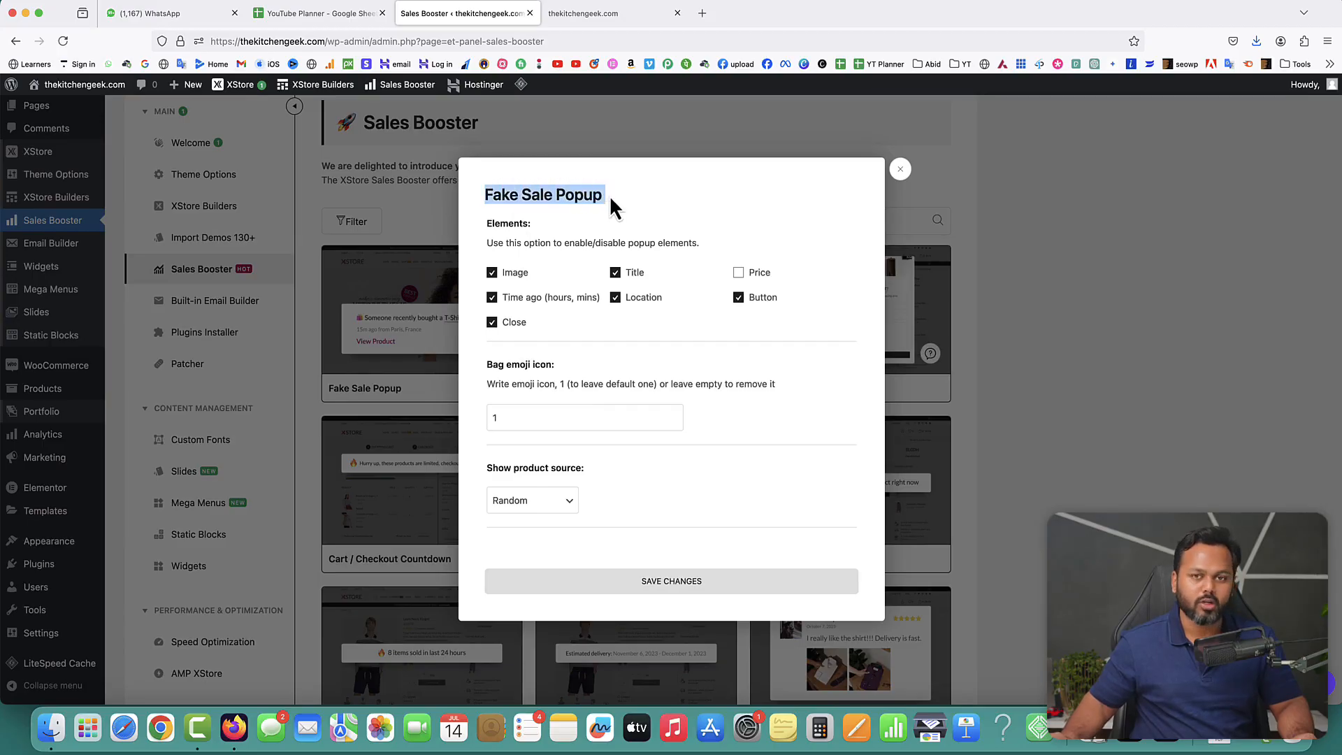
left_click_drag(487, 224, 521, 224)
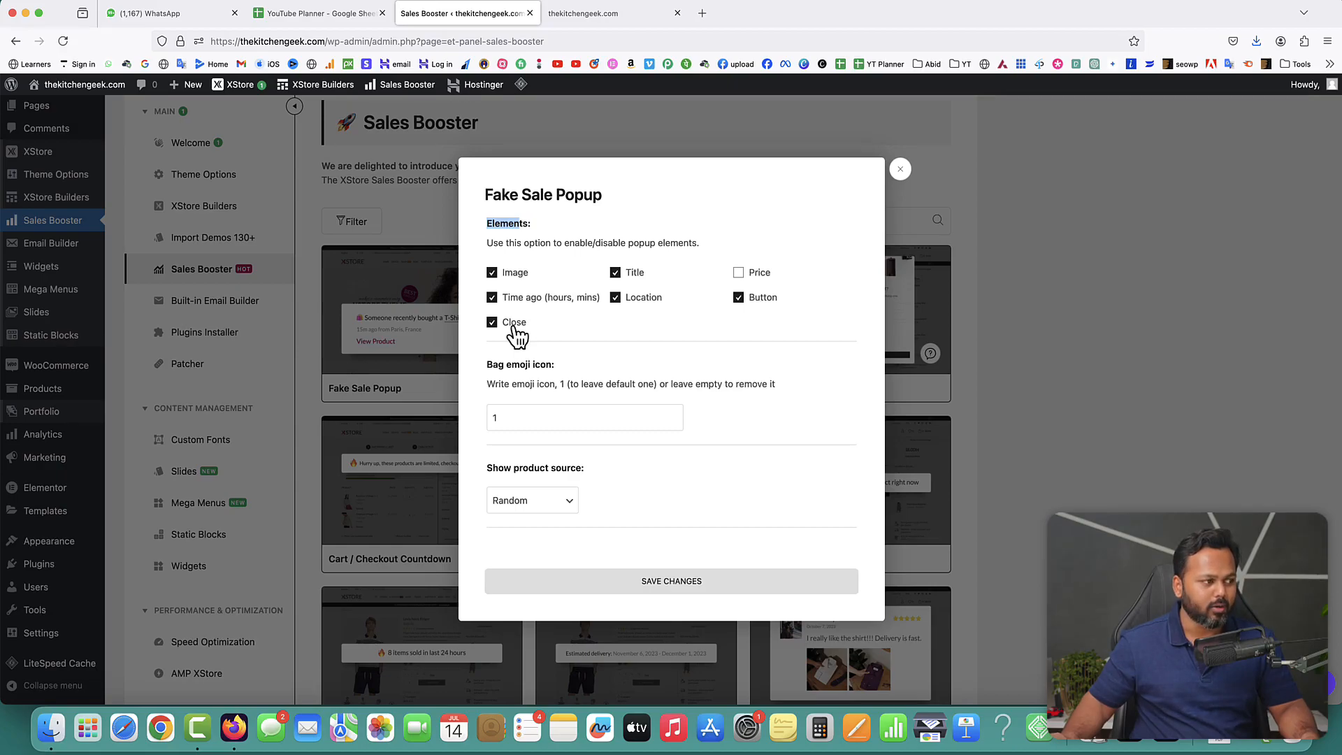
left_click(739, 273)
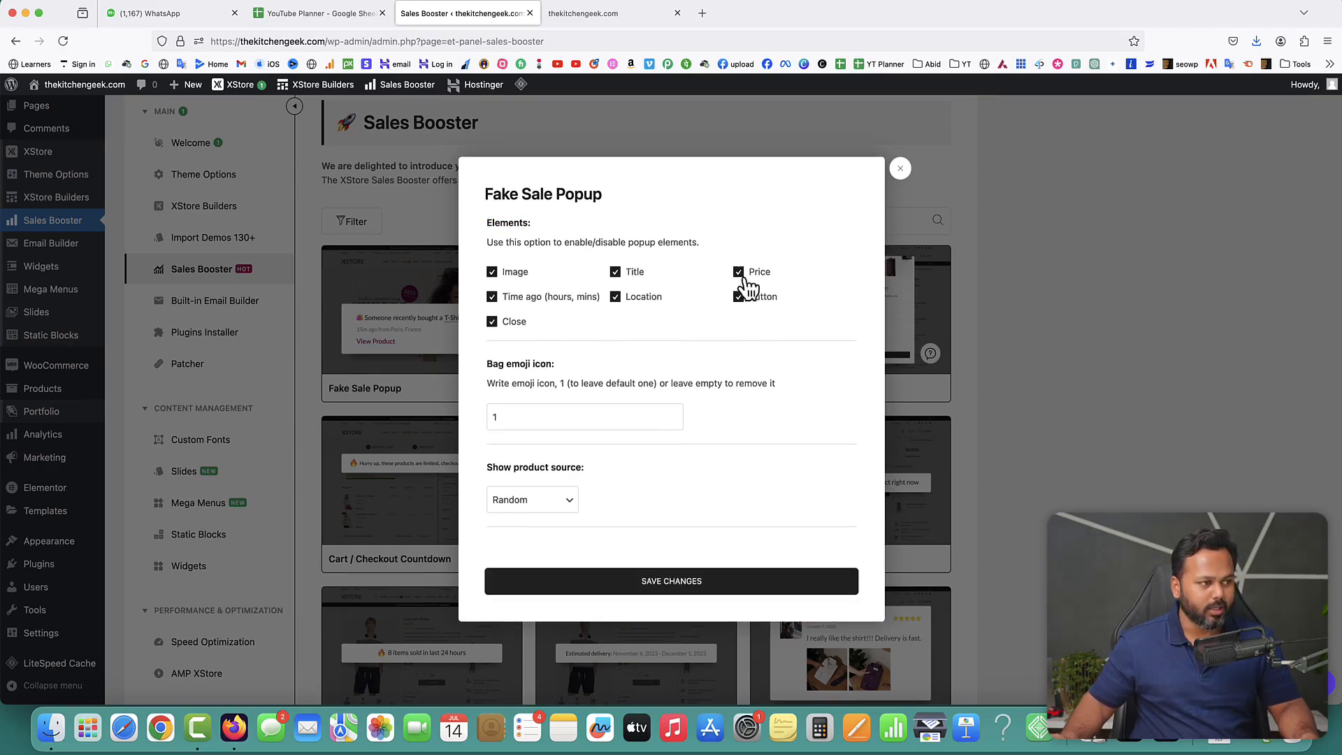
left_click(653, 587)
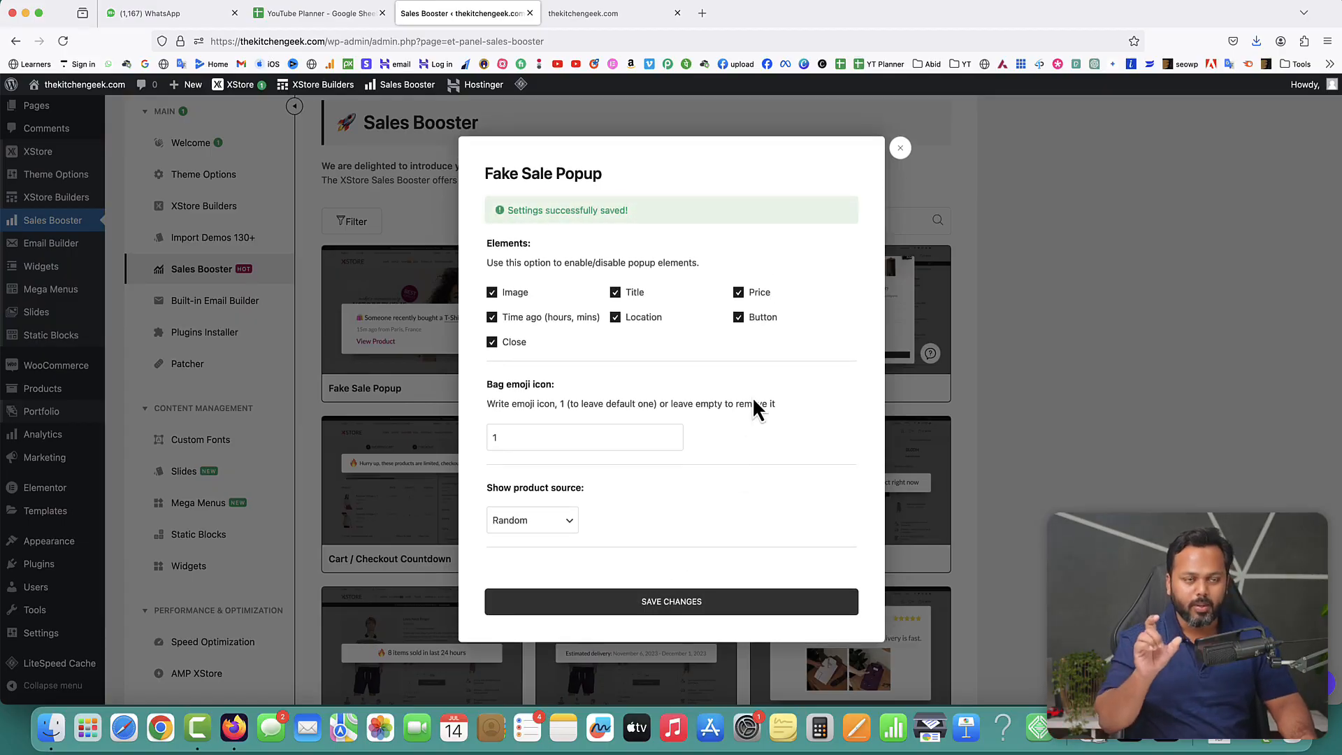
Step: Purge all of the store's caches from the storefront and browse the reloaded home page to check the sale popup
left_click(598, 14)
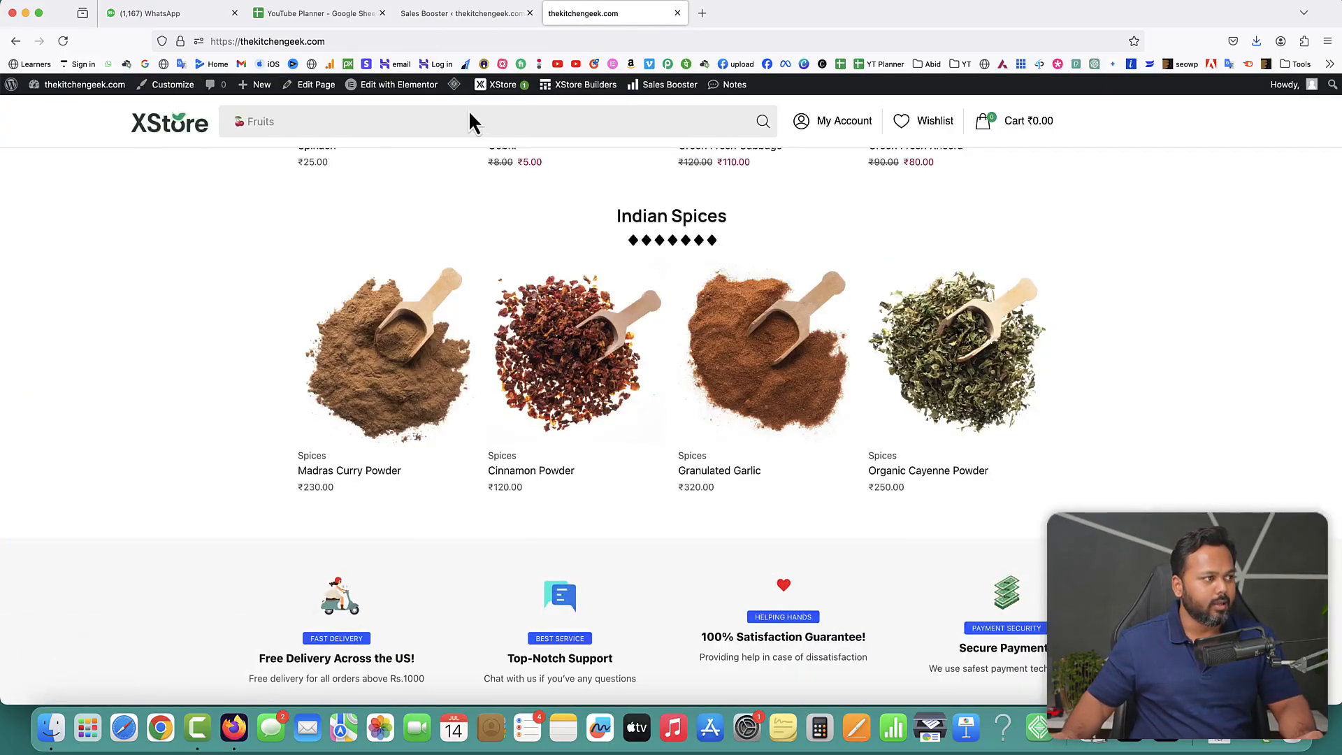
mouse_move(454, 85)
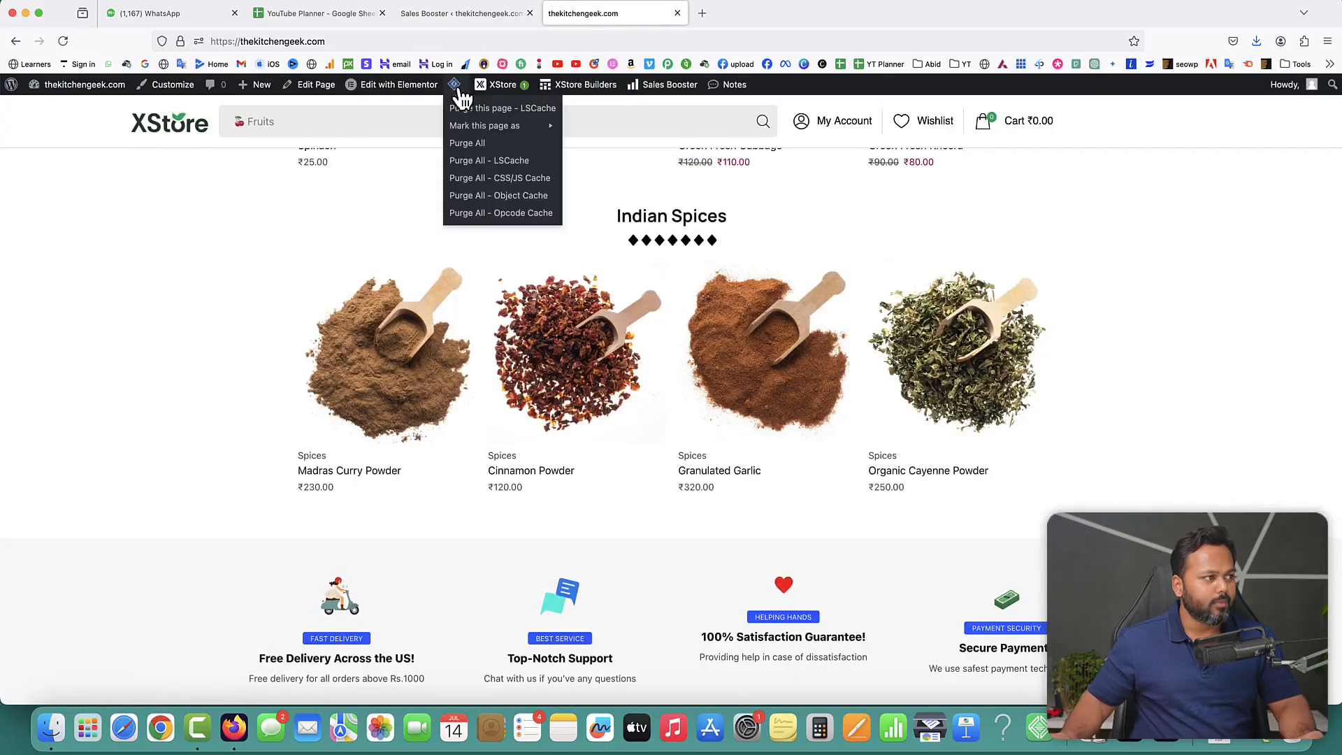
left_click(475, 144)
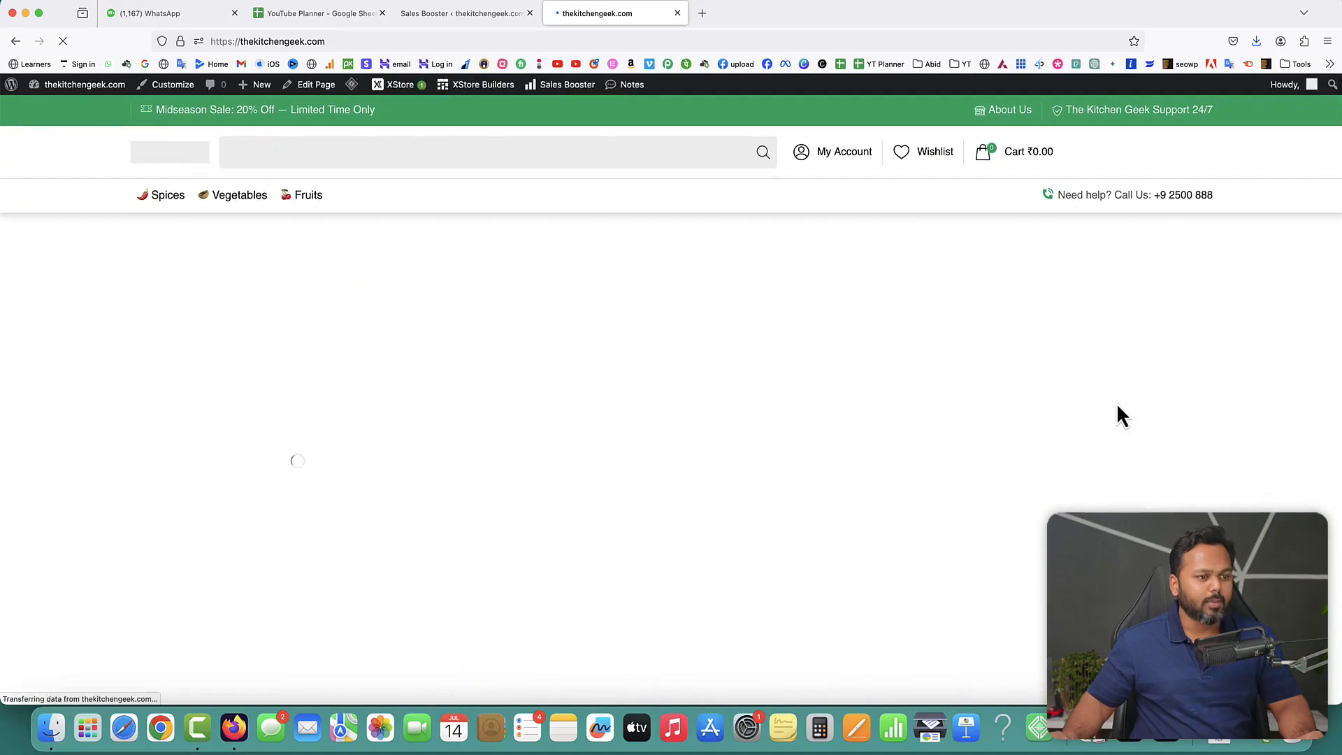
scroll(1133, 396, "down", 5)
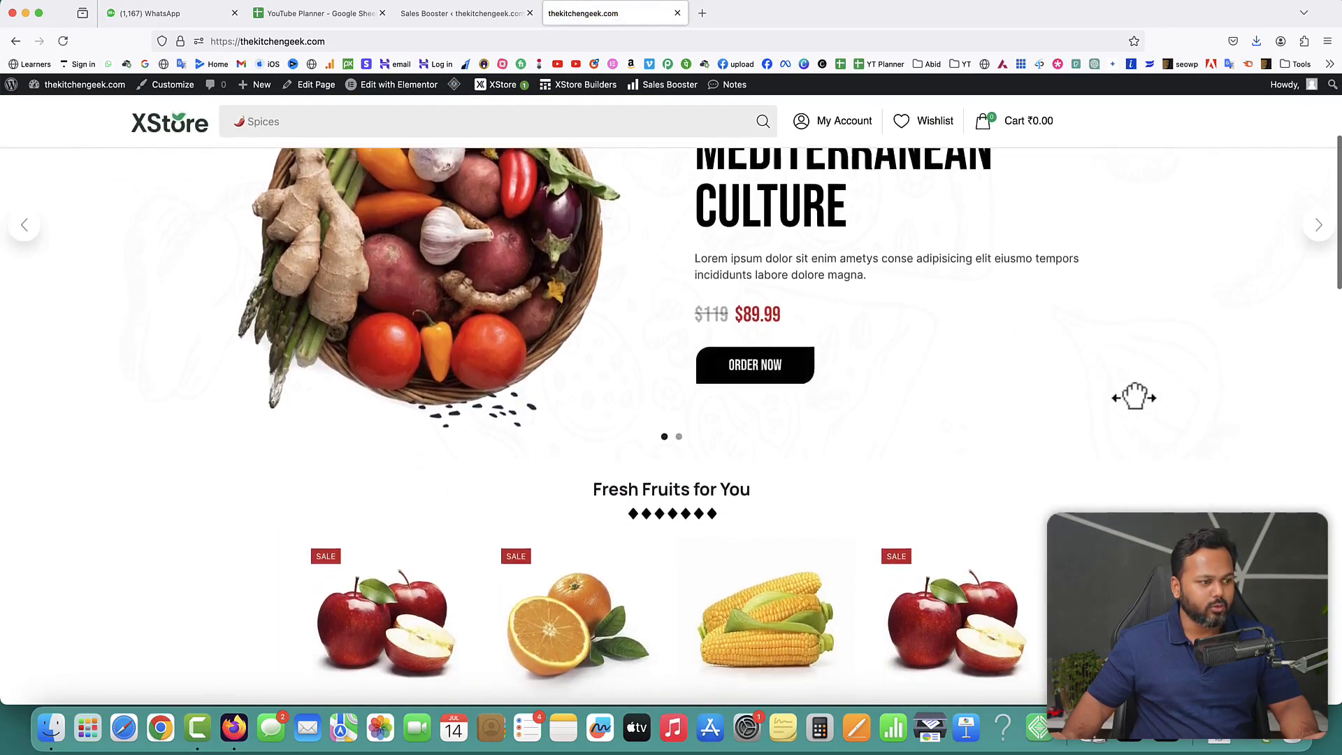
scroll(1135, 399, "down", 8)
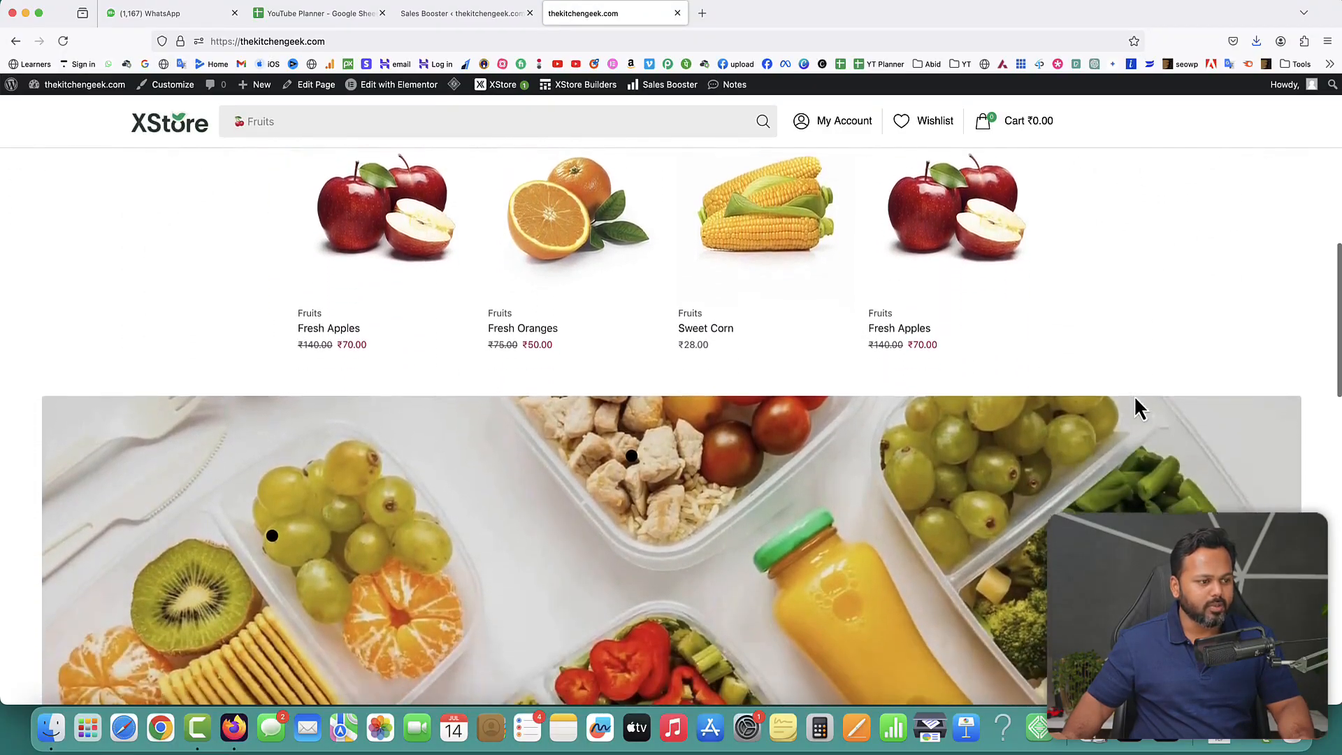
scroll(1134, 395, "down", 3)
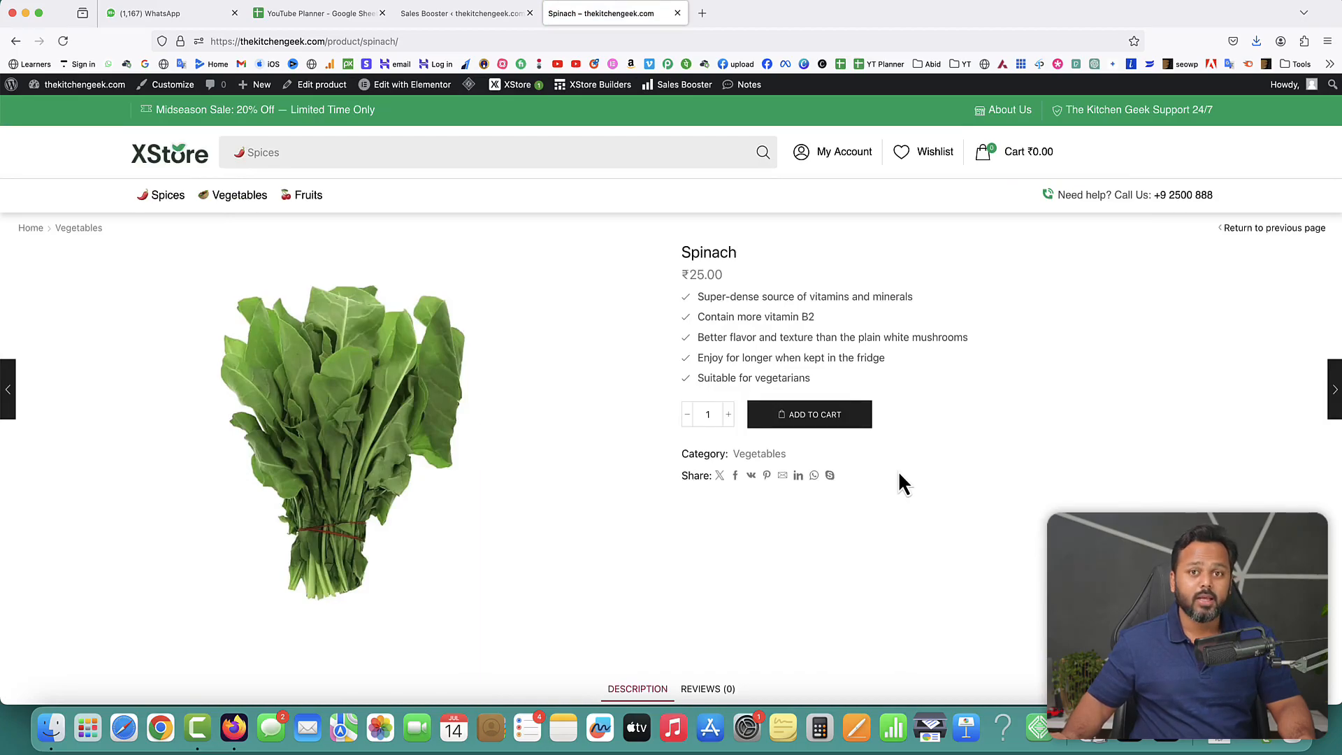
Step: Compare the Bag emoji icon setting of the Fake Sale Popup with the popup shown on the Spinach product page
left_click(455, 14)
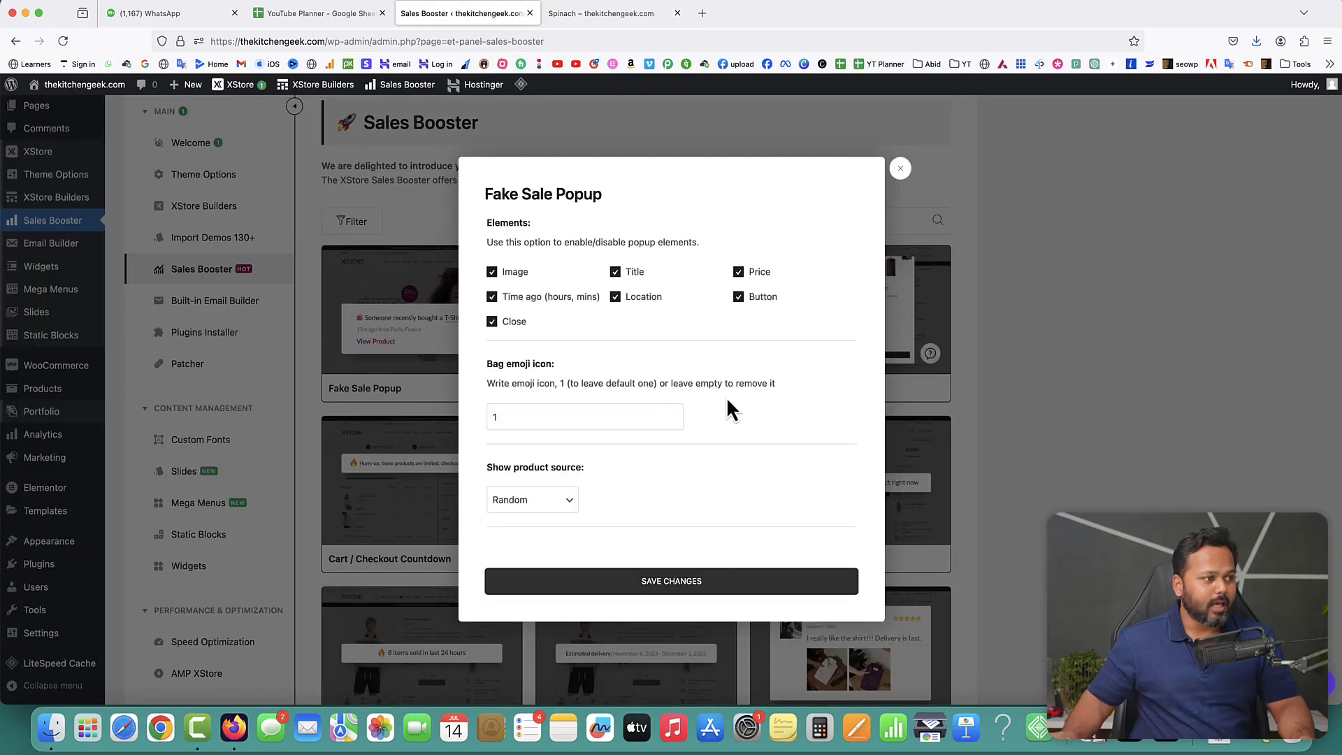
scroll(786, 426, "down", 2)
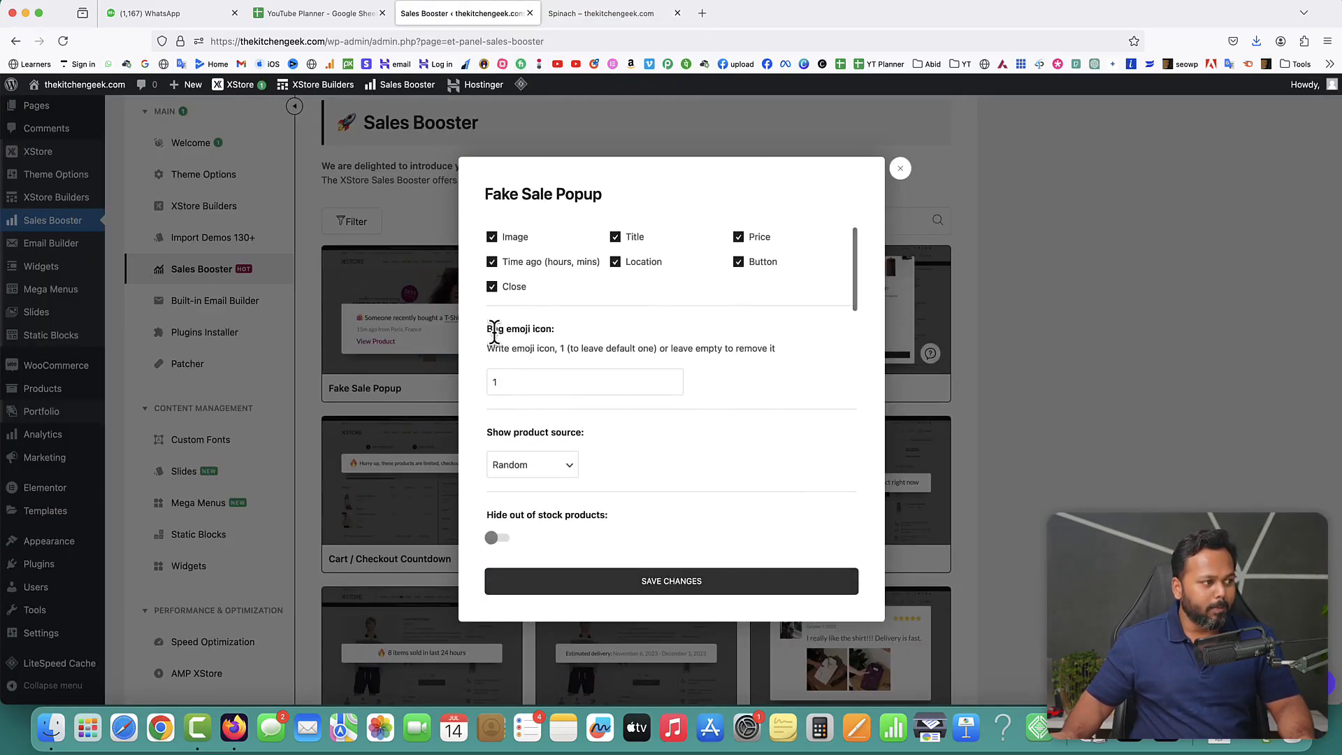
left_click(584, 7)
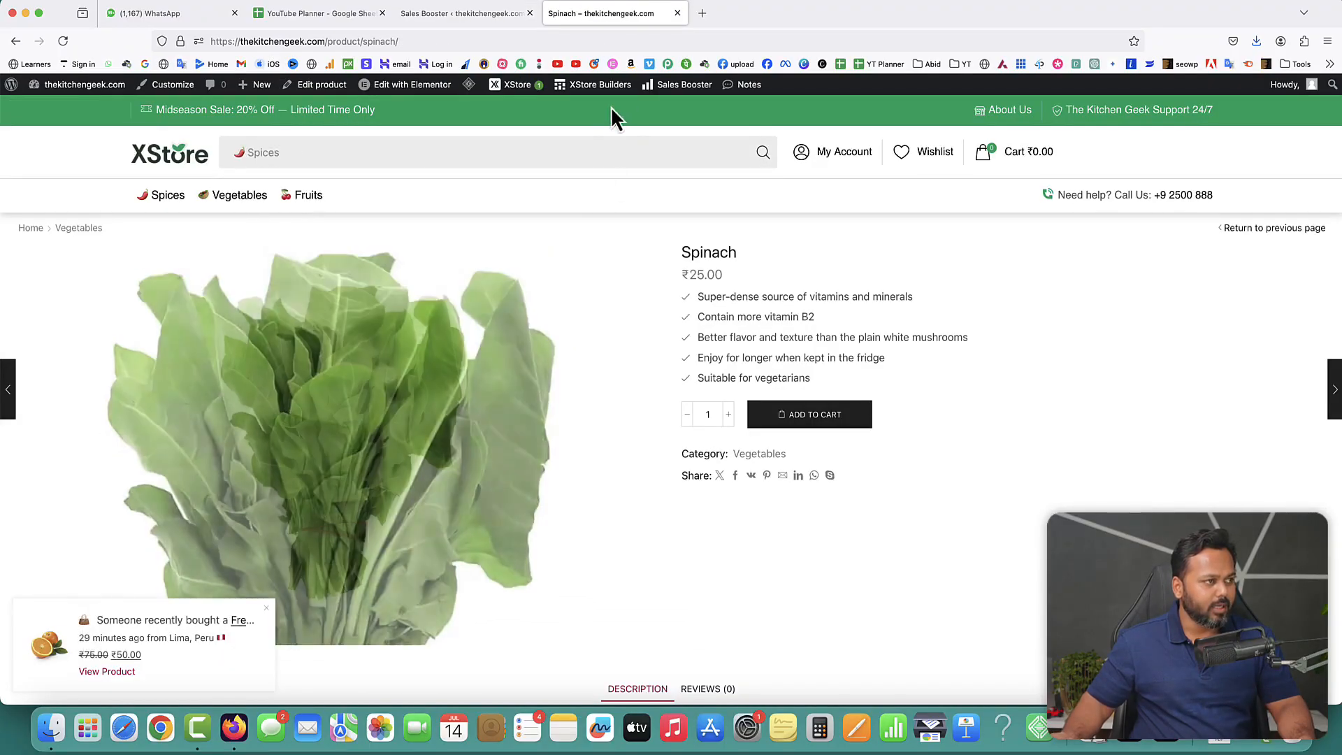
left_click(489, 13)
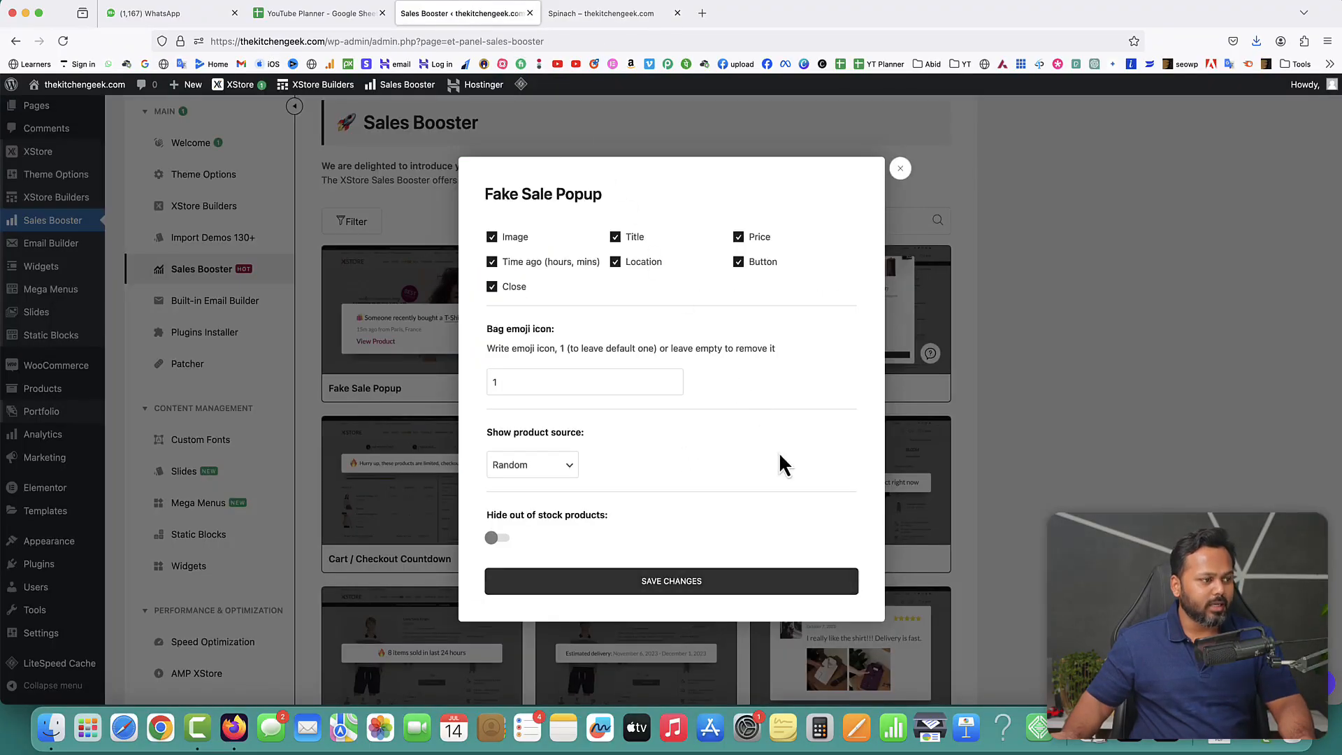
left_click(581, 384)
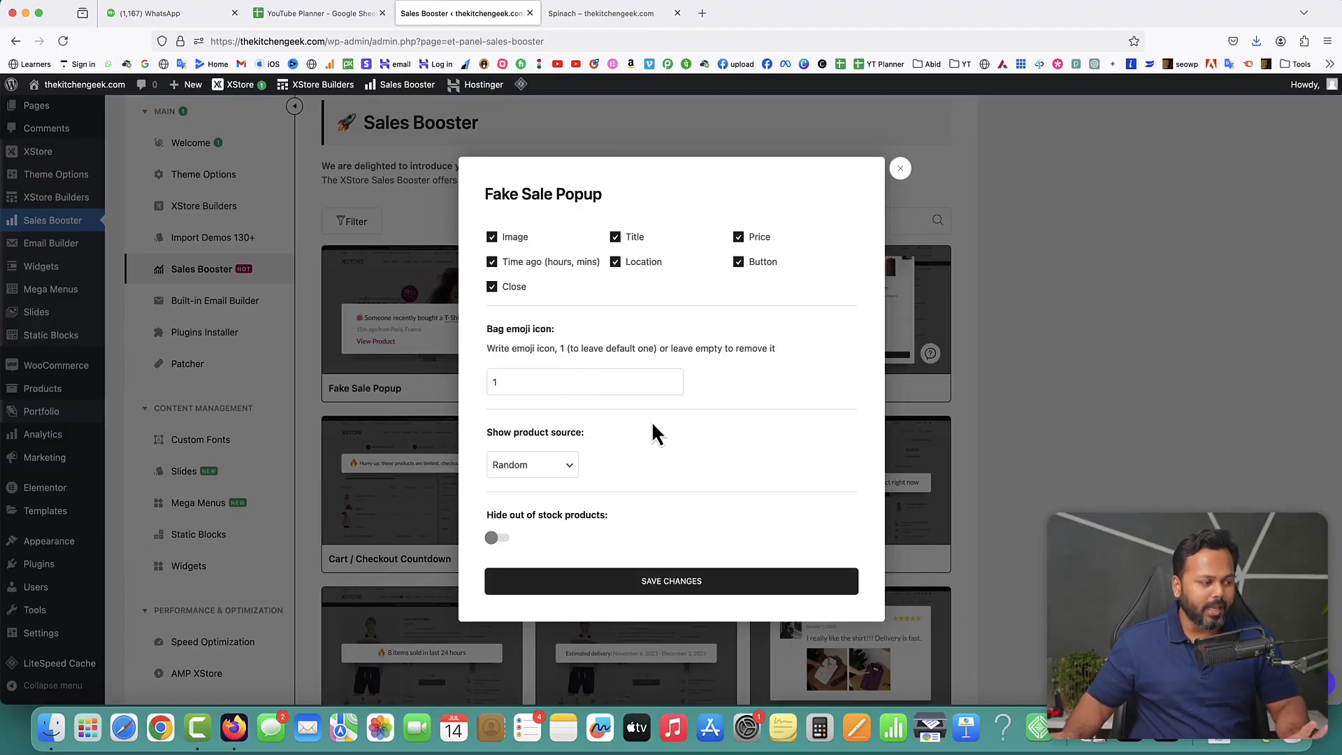
Step: Review the popup's product source choices and its out-of-stock, sound notification, custom audio and mobile options
scroll(653, 424, "down", 2)
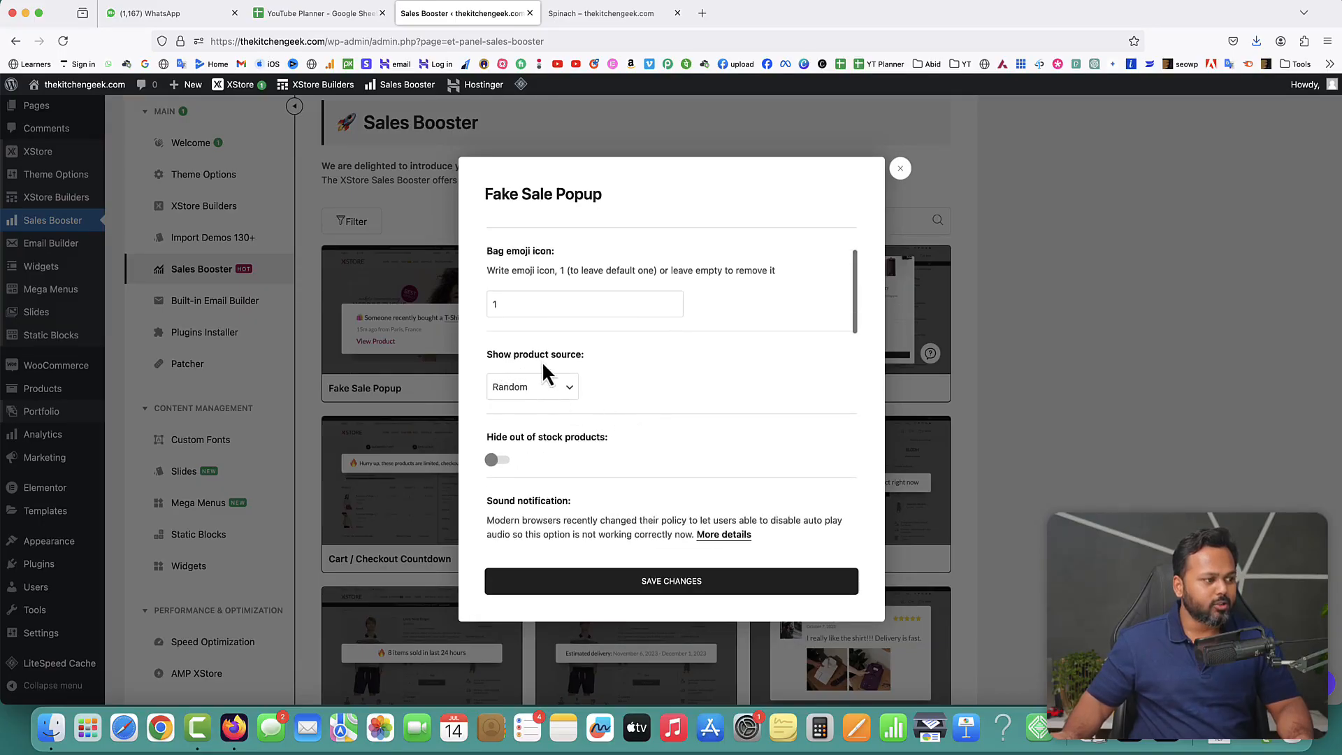
left_click(571, 396)
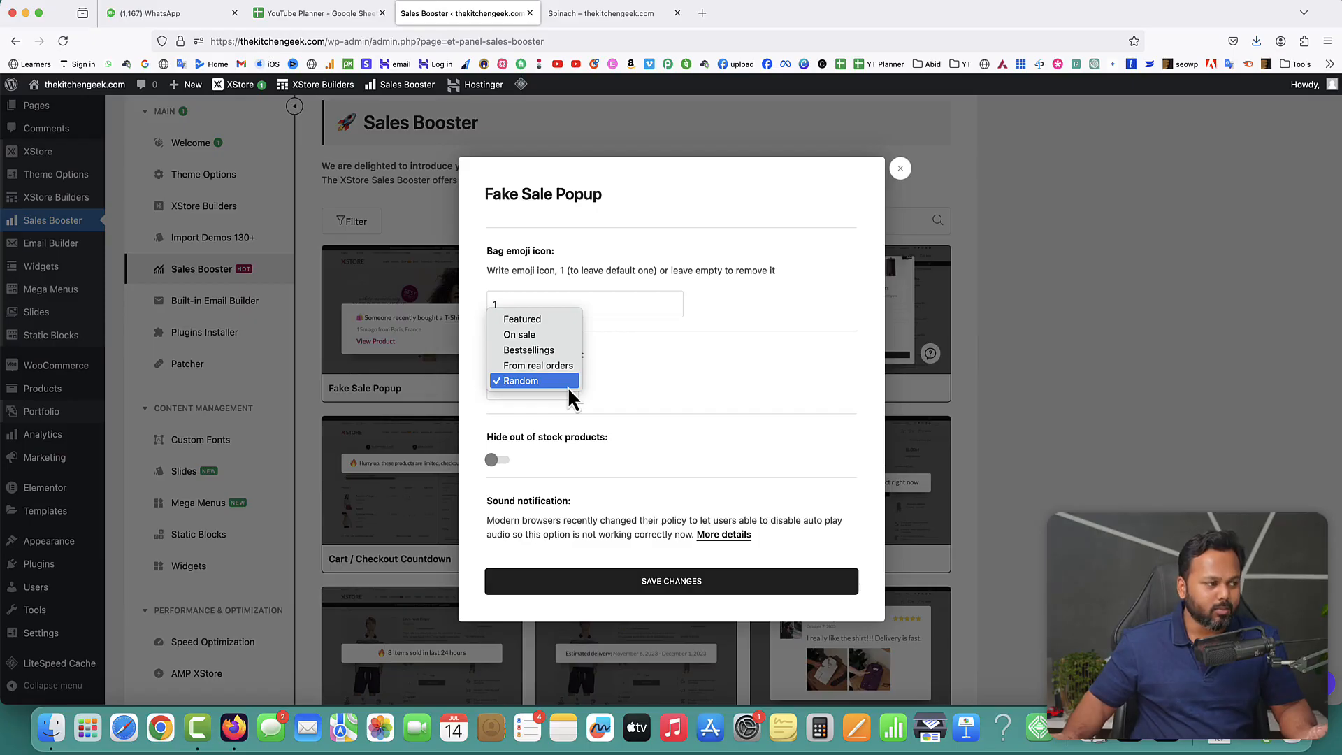
left_click(644, 393)
scroll(686, 389, "down", 7)
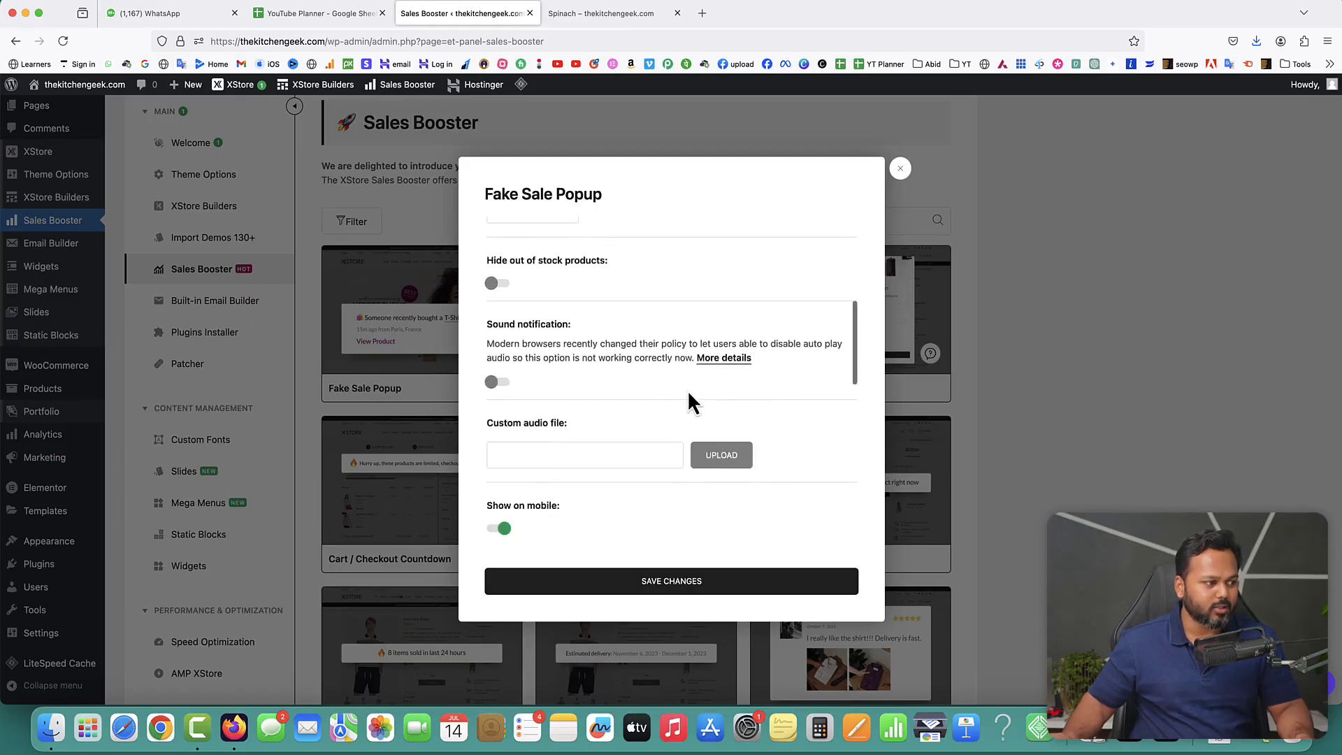
scroll(686, 389, "down", 3)
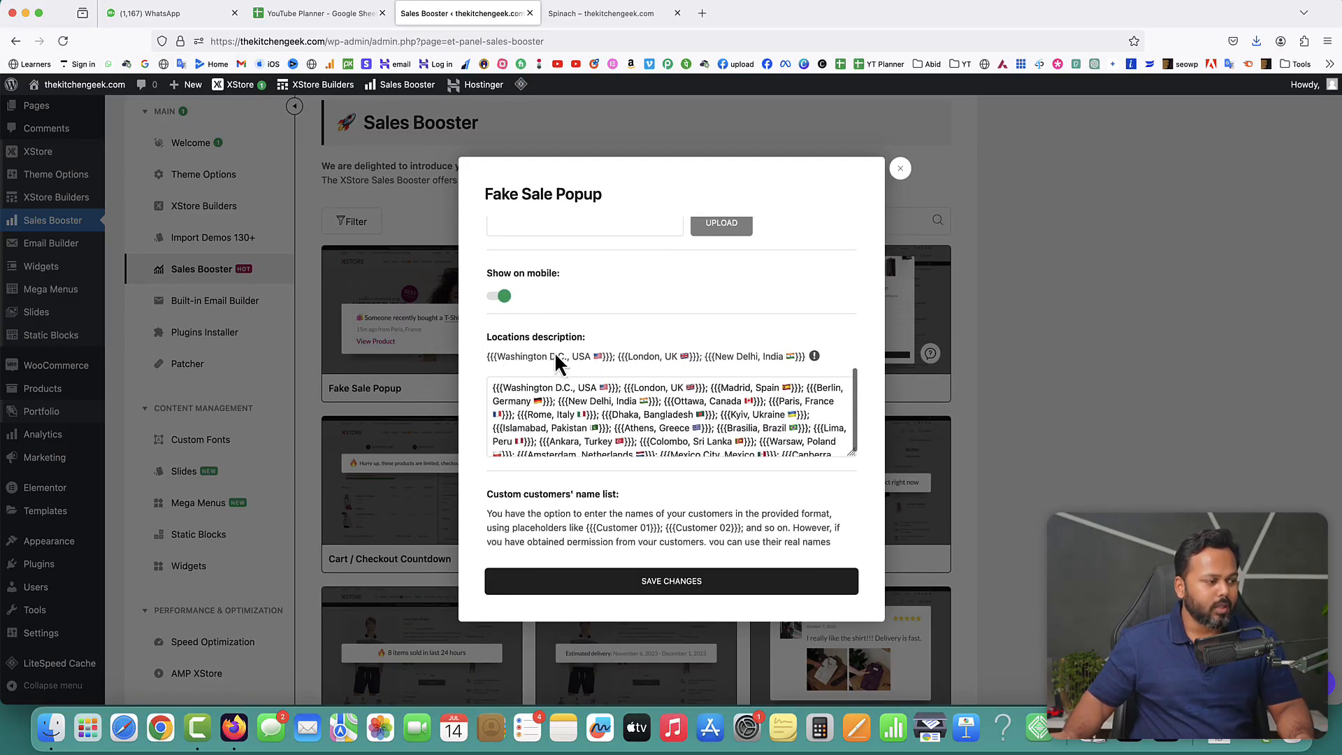
Step: Delete every location after the Washington D.C., USA entry in the Fake Sale Popup's locations list
scroll(601, 349, "down", 2)
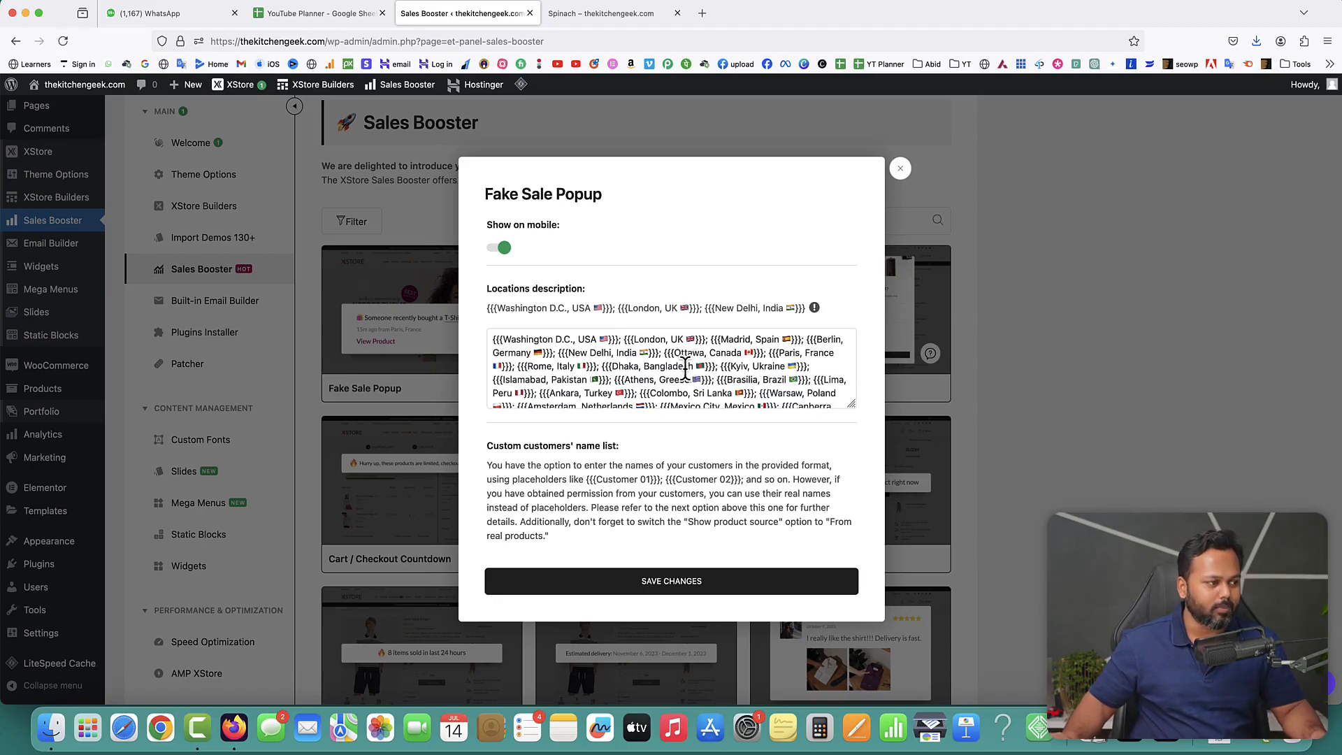
left_click_drag(627, 341, 758, 431)
key("BackSpace")
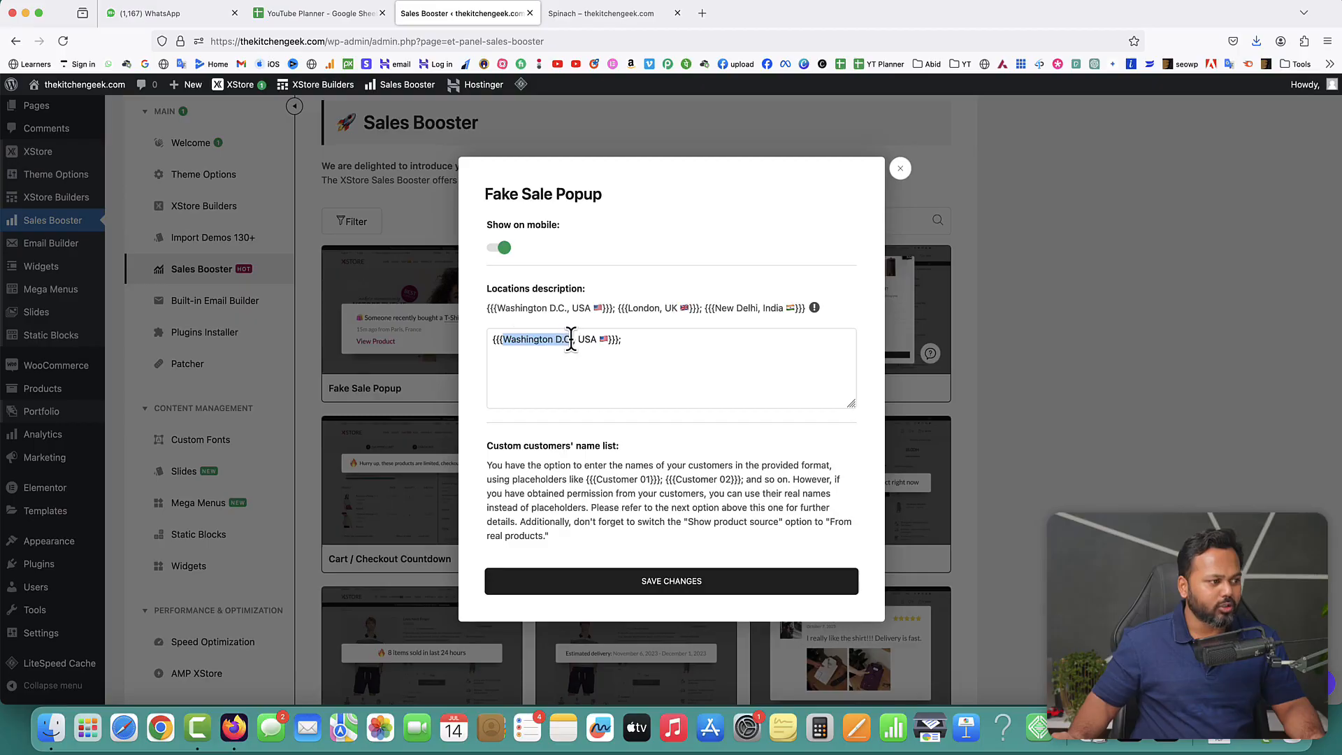
Step: Change the remaining location entry to New Delhi, India with the Indian flag emoji
type("New ")
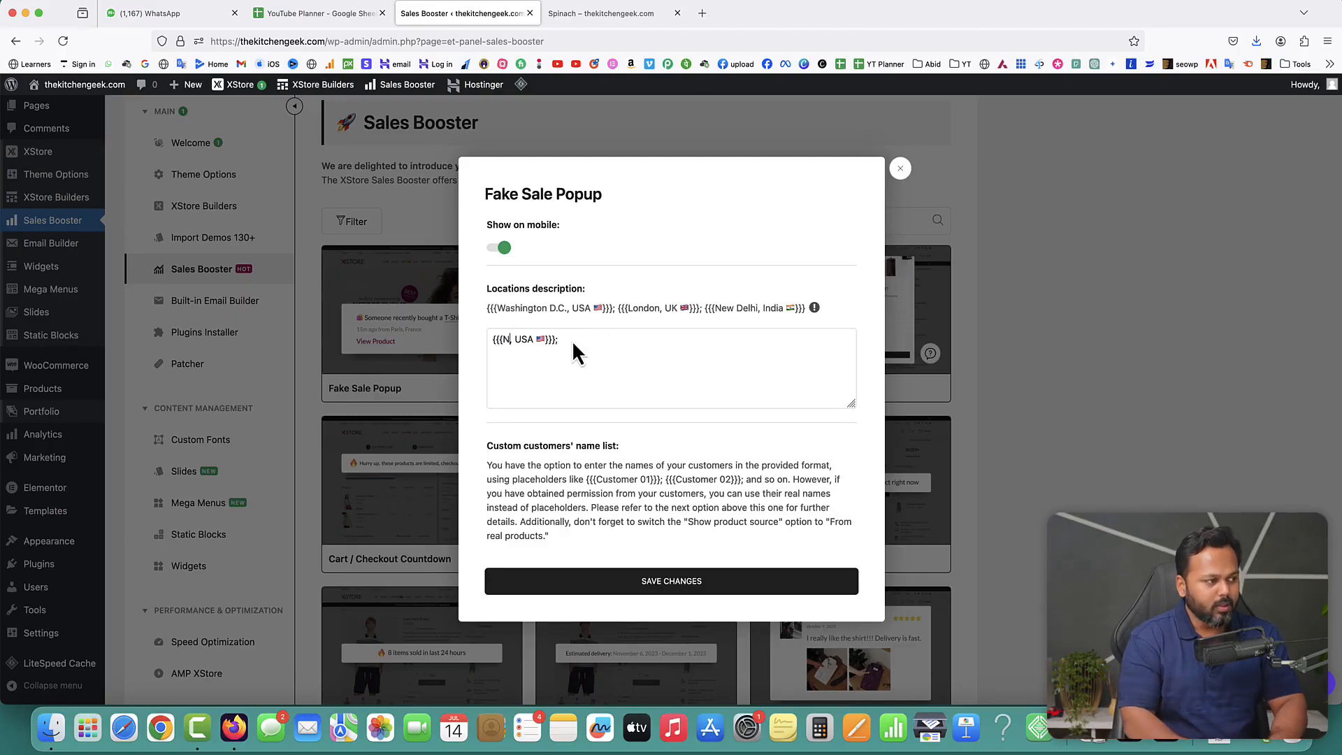
type("Delhi, ")
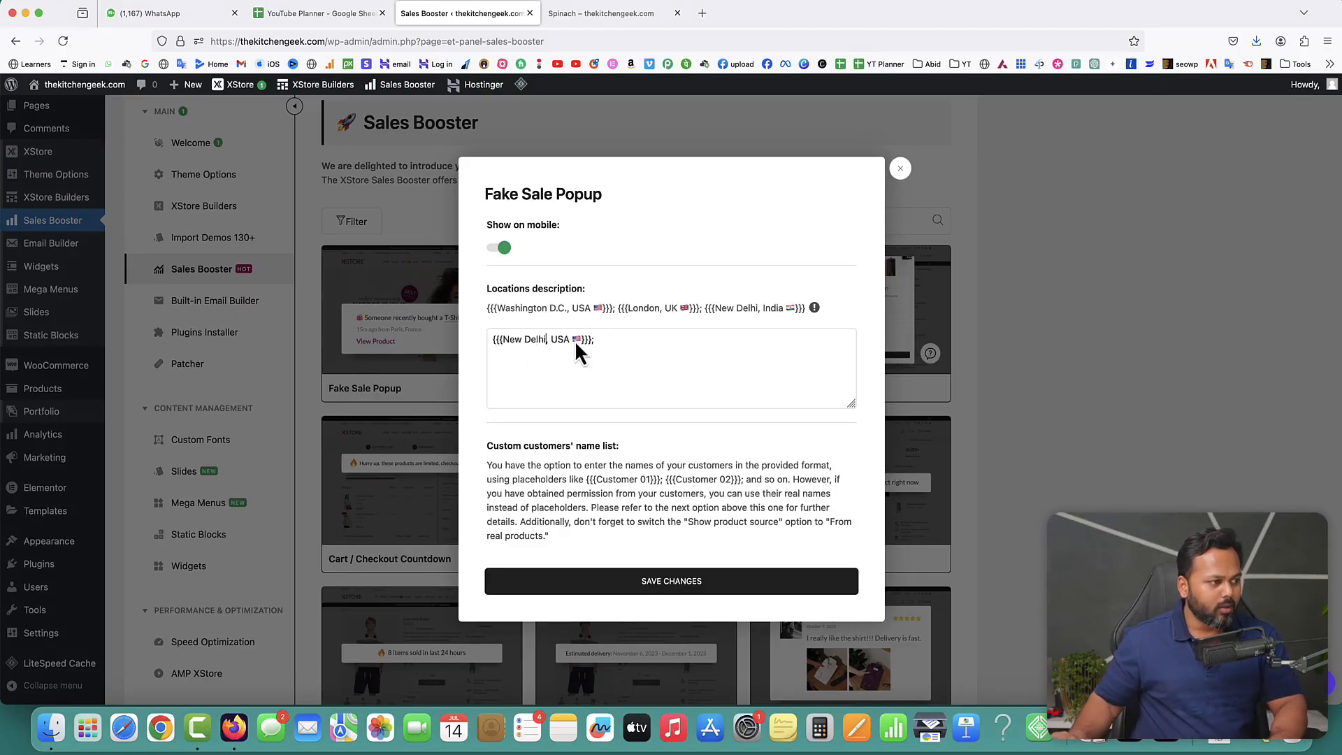
type("India")
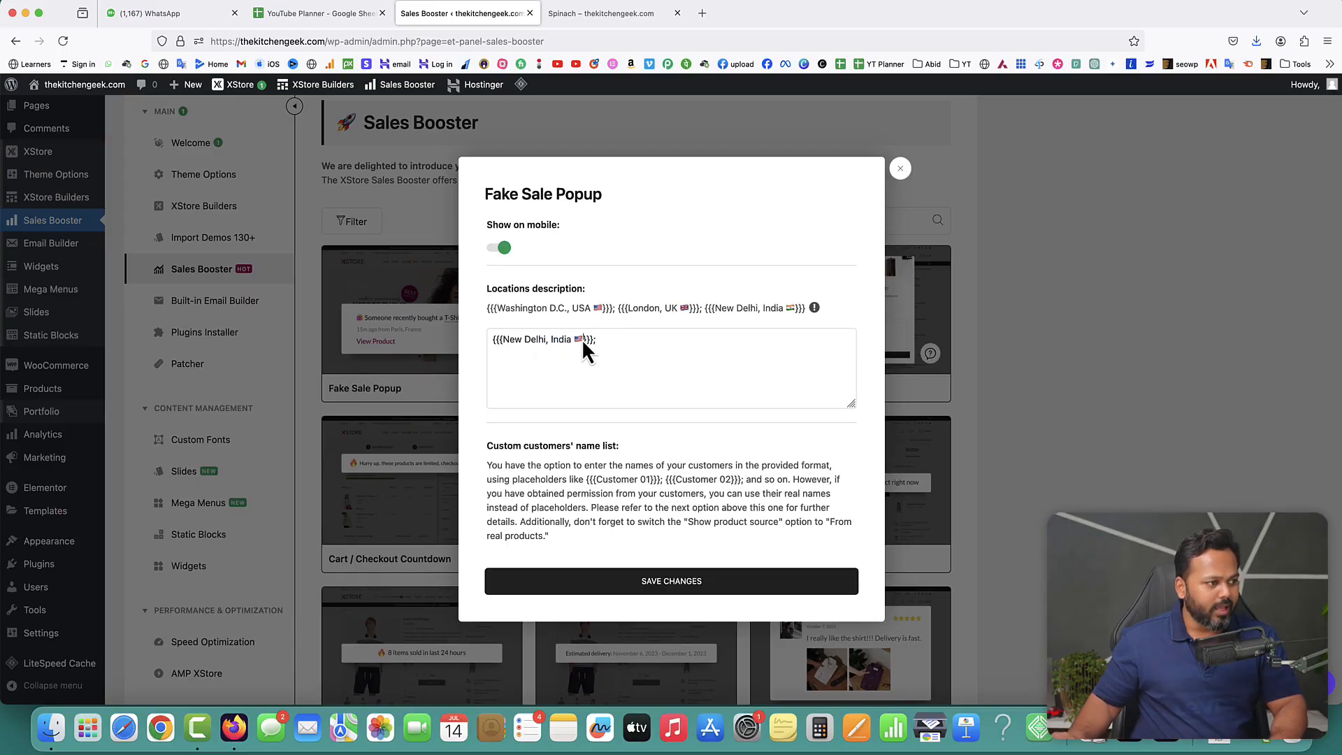
key("BackSpace")
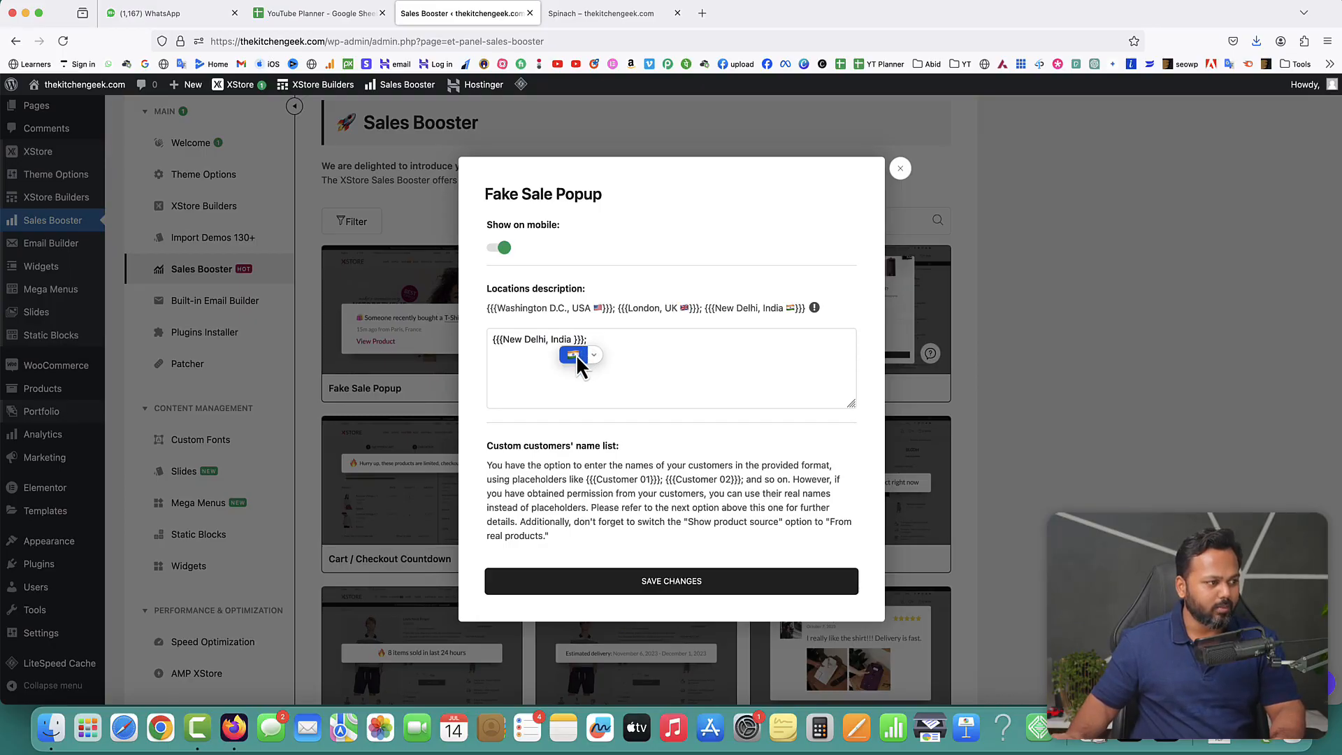
left_click(575, 354)
Step: Duplicate the New Delhi entry as a second location and change its city to Satna(MP)
key("super+a")
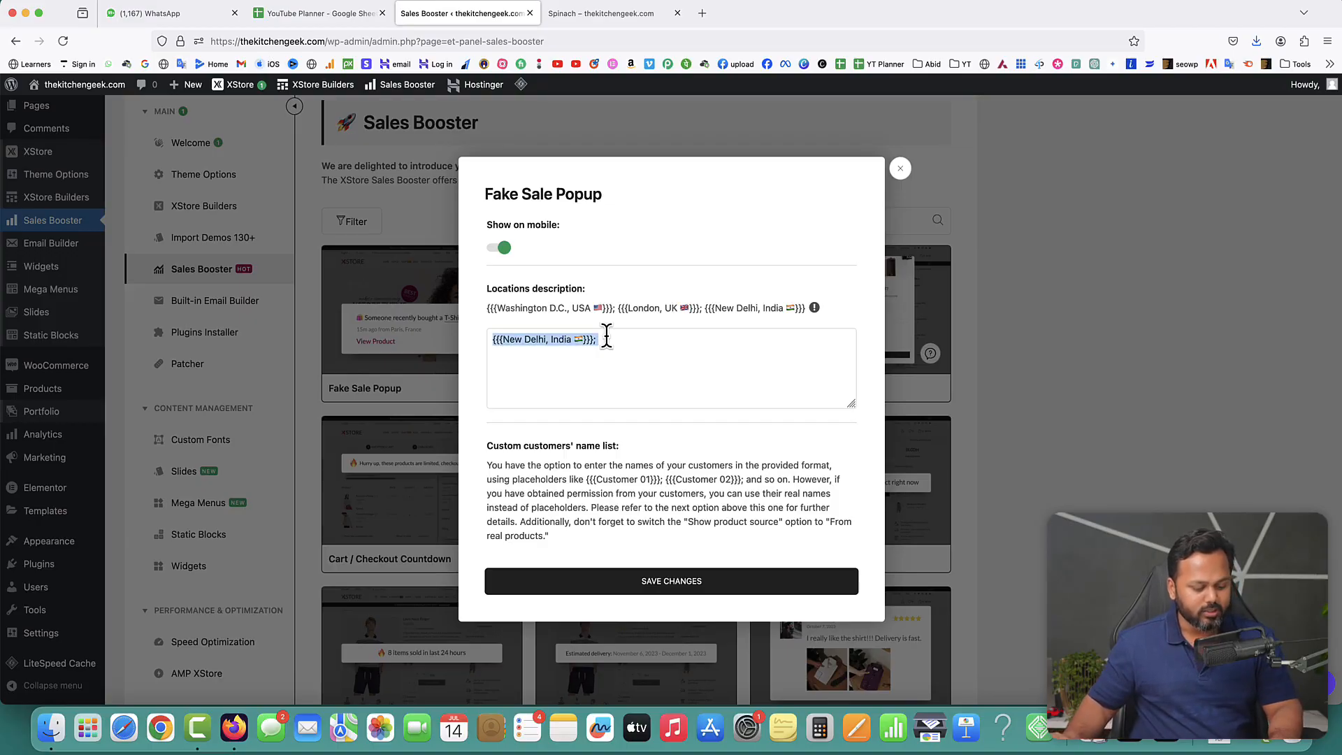
left_click(606, 339)
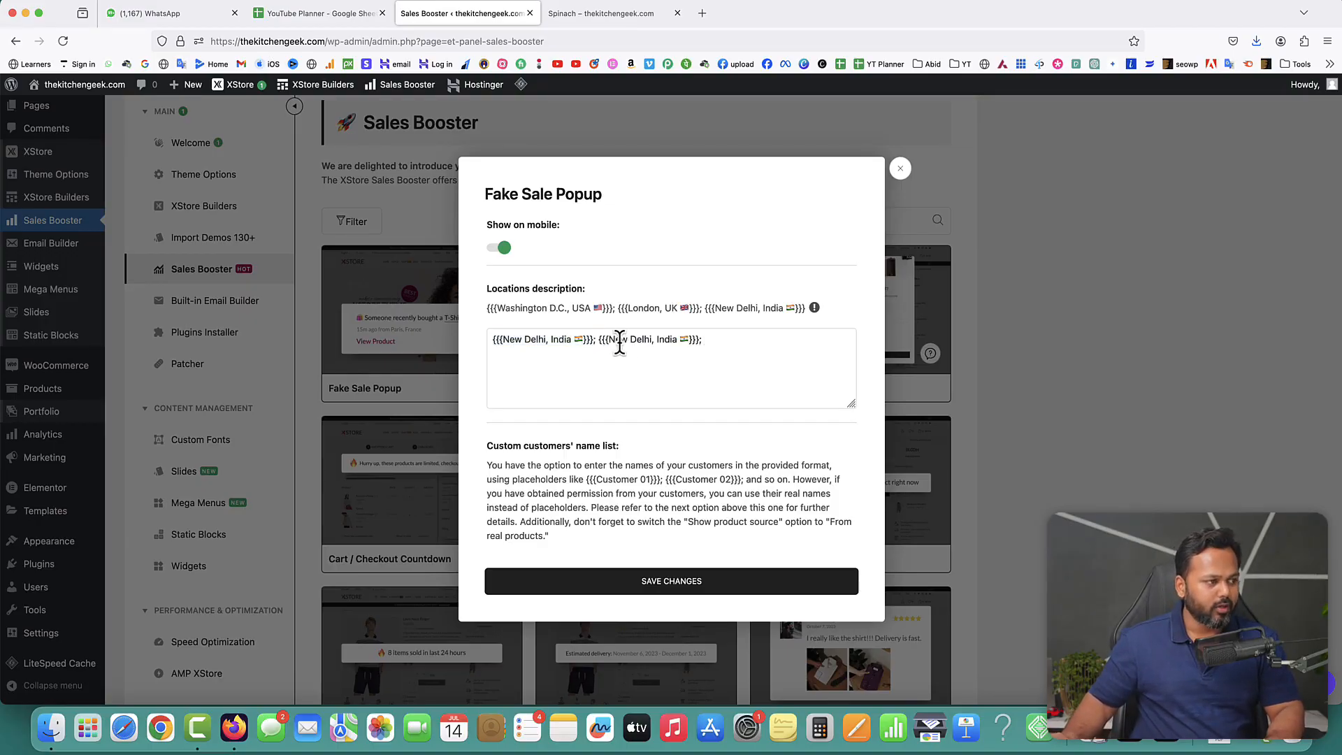
left_click_drag(609, 339, 639, 339)
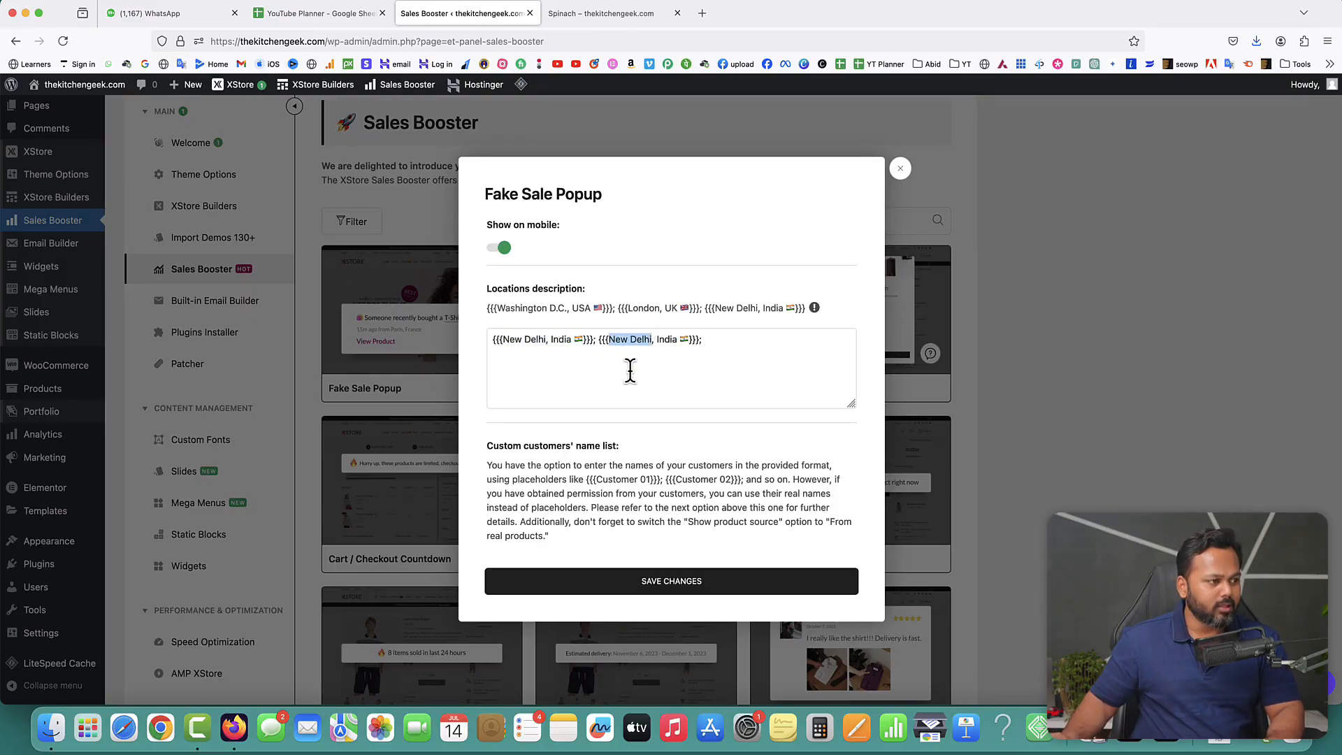
key("Caps_Lock")
type("Satna")
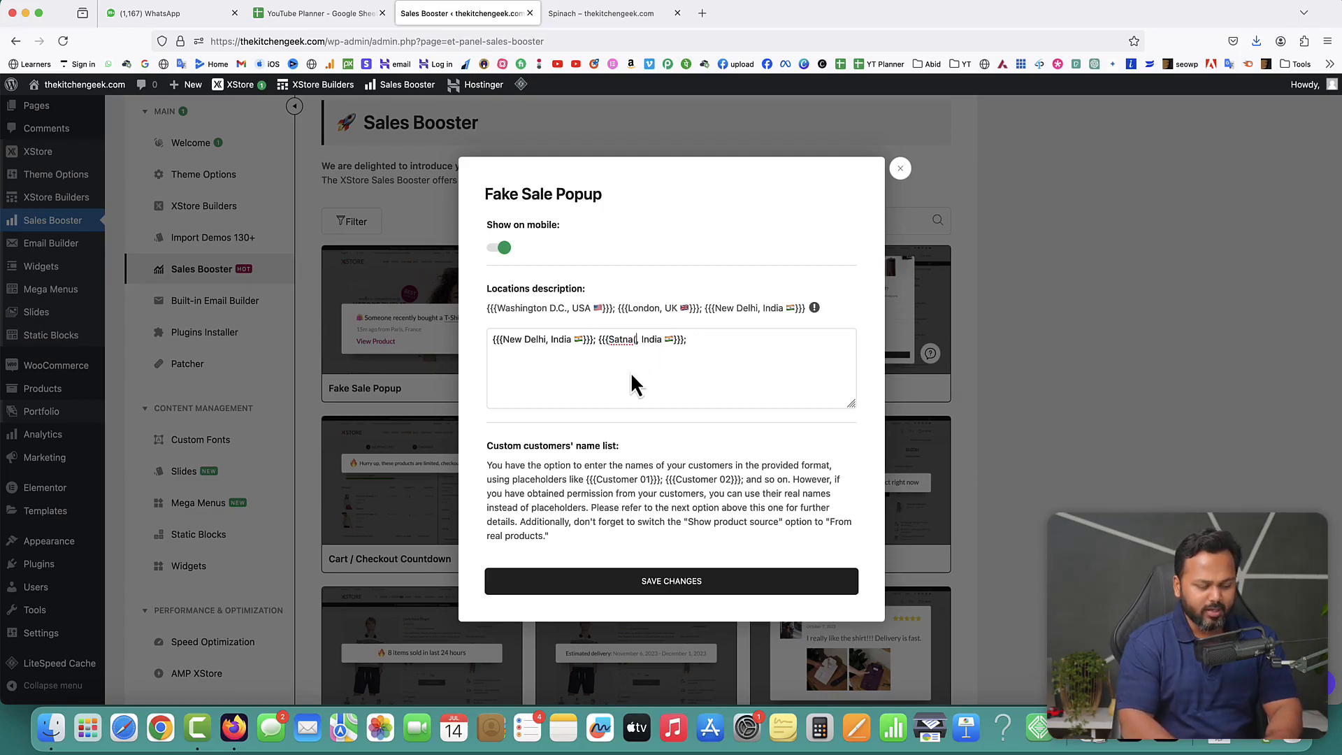
type("(MP)")
key("Caps_Lock")
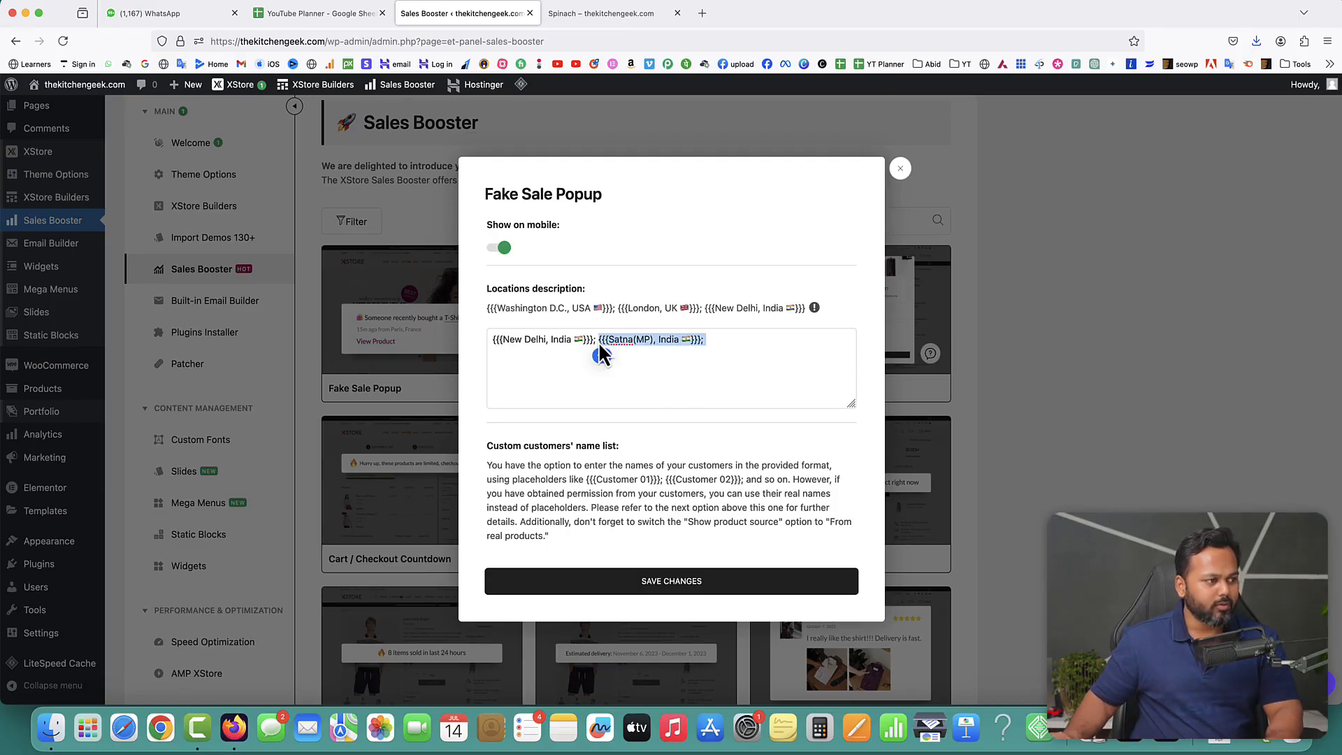
Step: Copy the Satna(MP) entry as a third location and replace its city name with Rew
key("super+c")
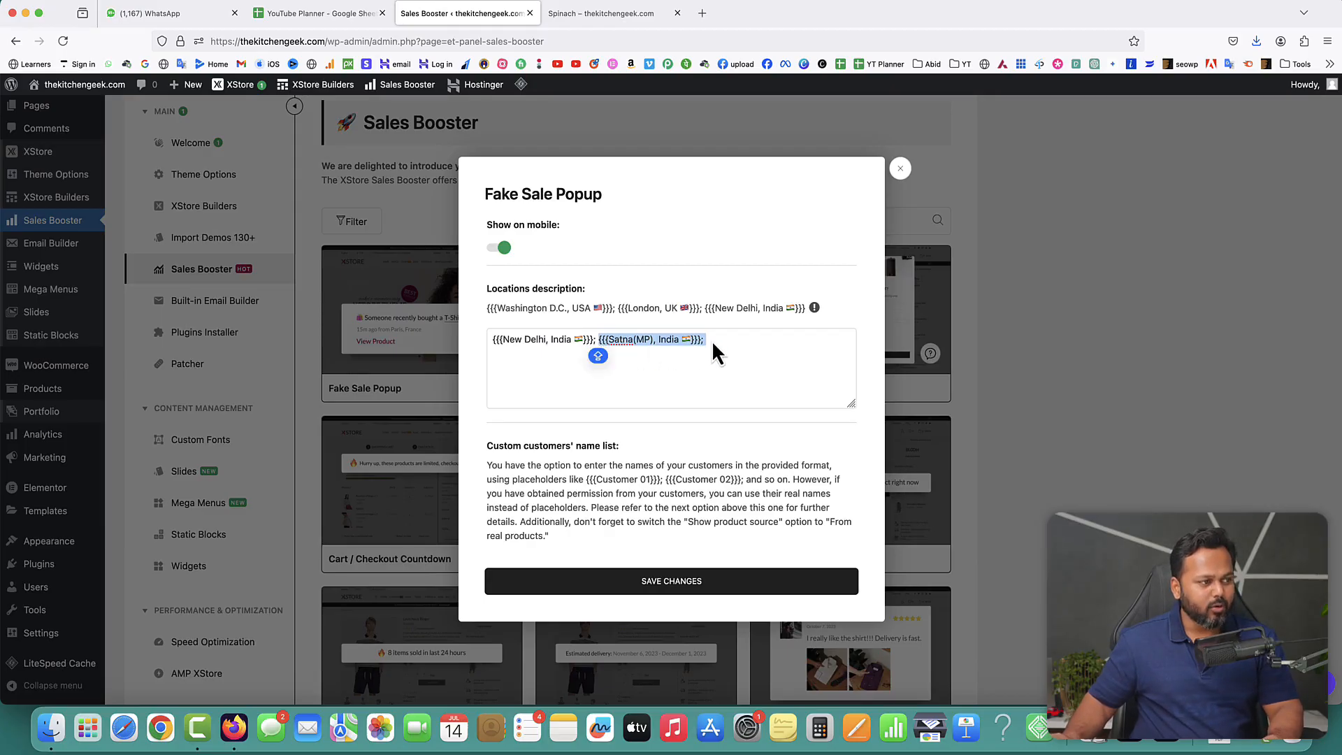
left_click(712, 340)
key("super+v")
left_click_drag(718, 340, 737, 339)
key("BackSpace")
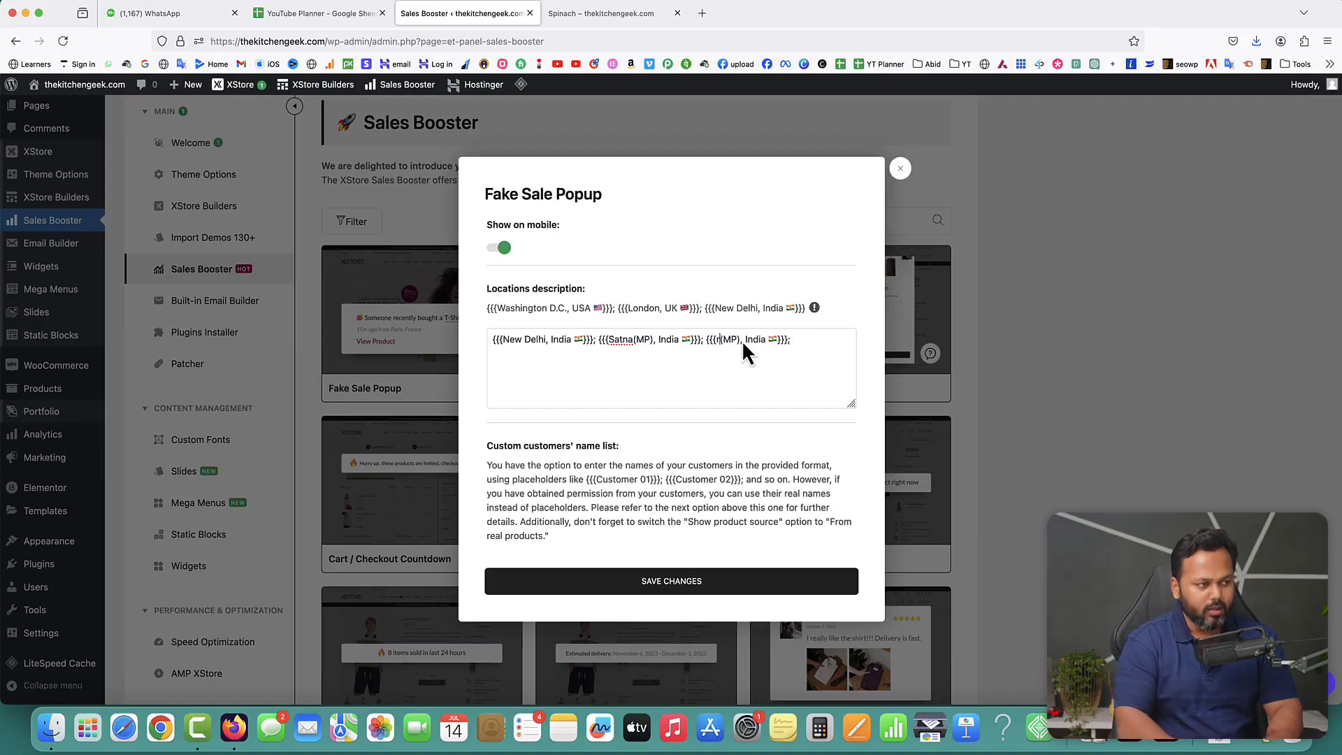
type("Rew")
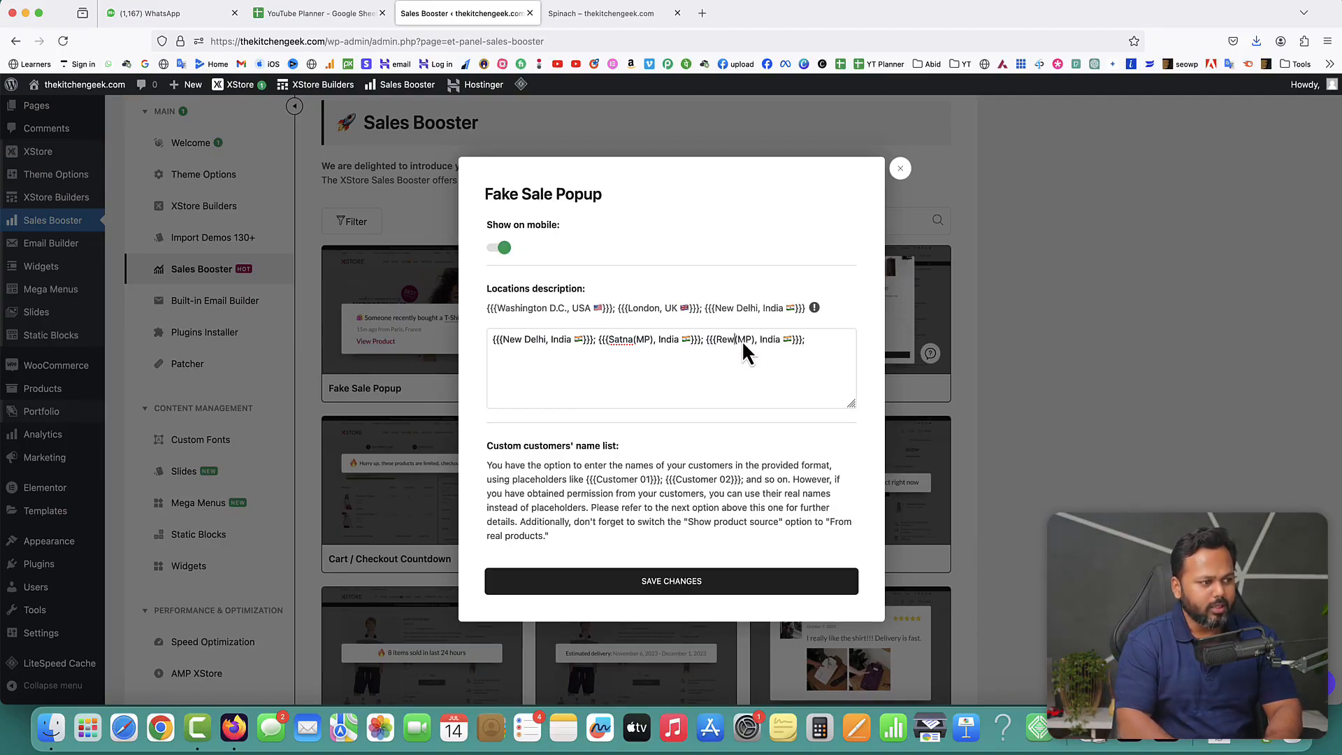
Step: Add a fourth location entry for Bareilly(UP), India and remove the semicolon at the end of the list
left_click(811, 339)
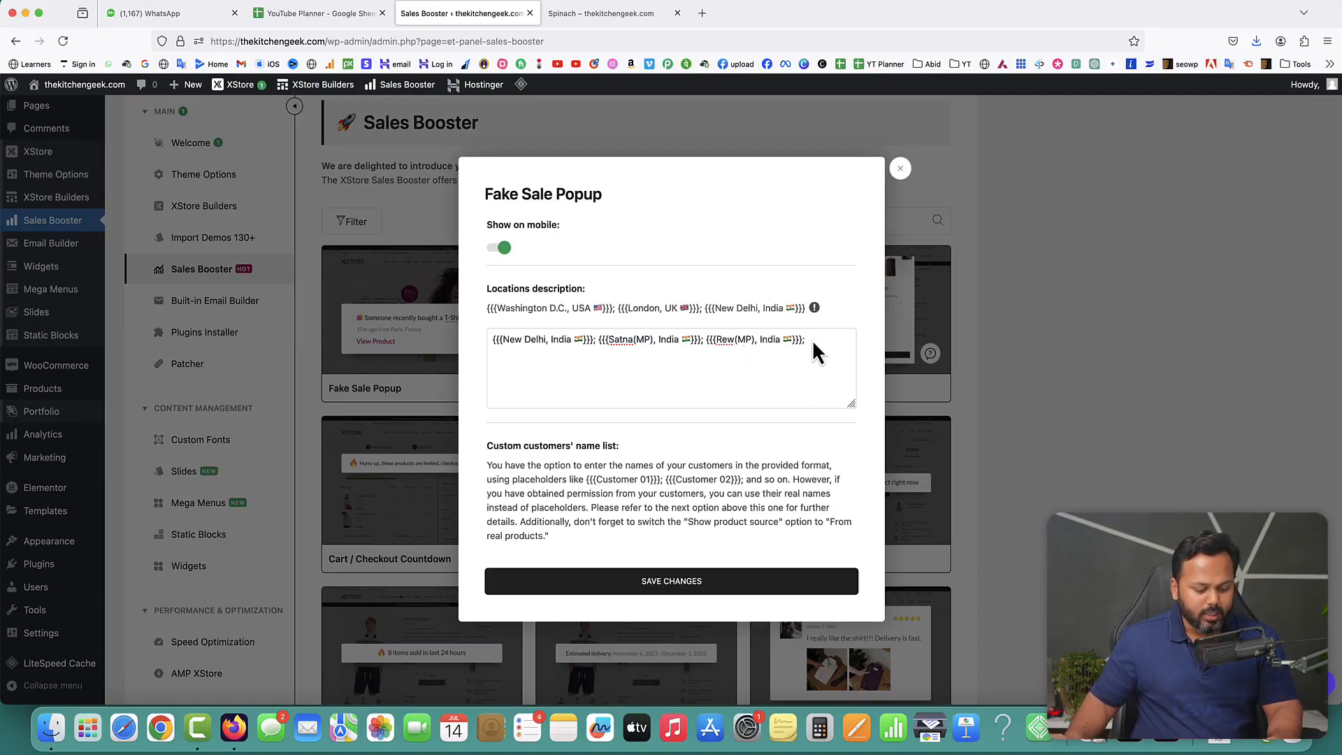
key("super+v")
mouse_move(527, 353)
left_mouse_down()
mouse_move(506, 353)
mouse_move(537, 353)
left_mouse_up()
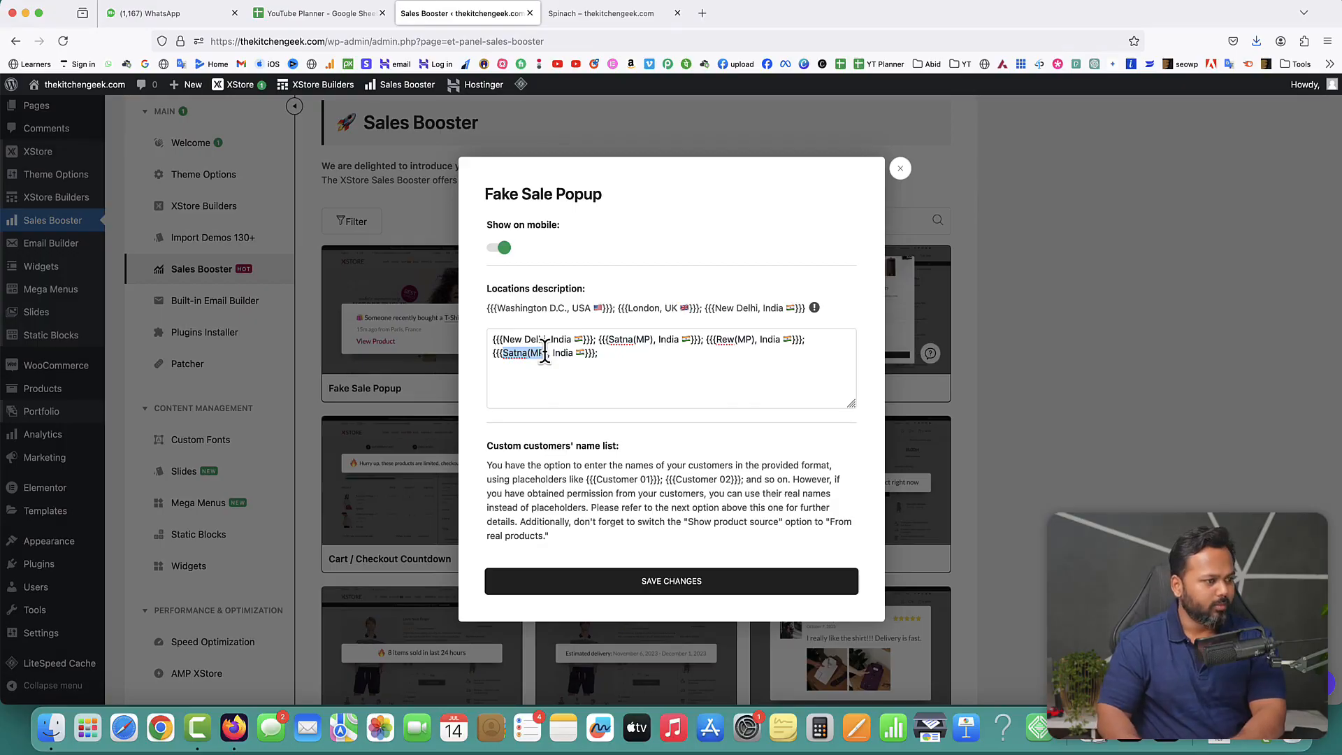
type("B")
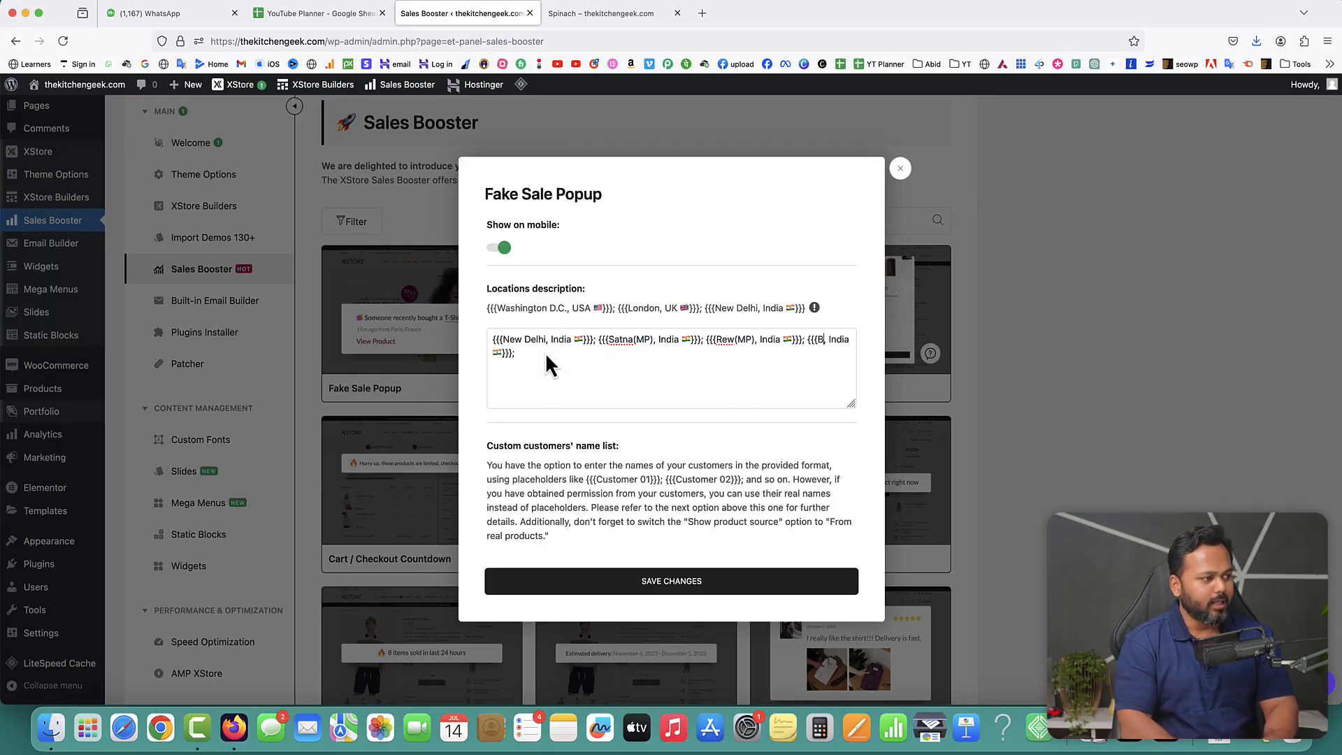
type("areill")
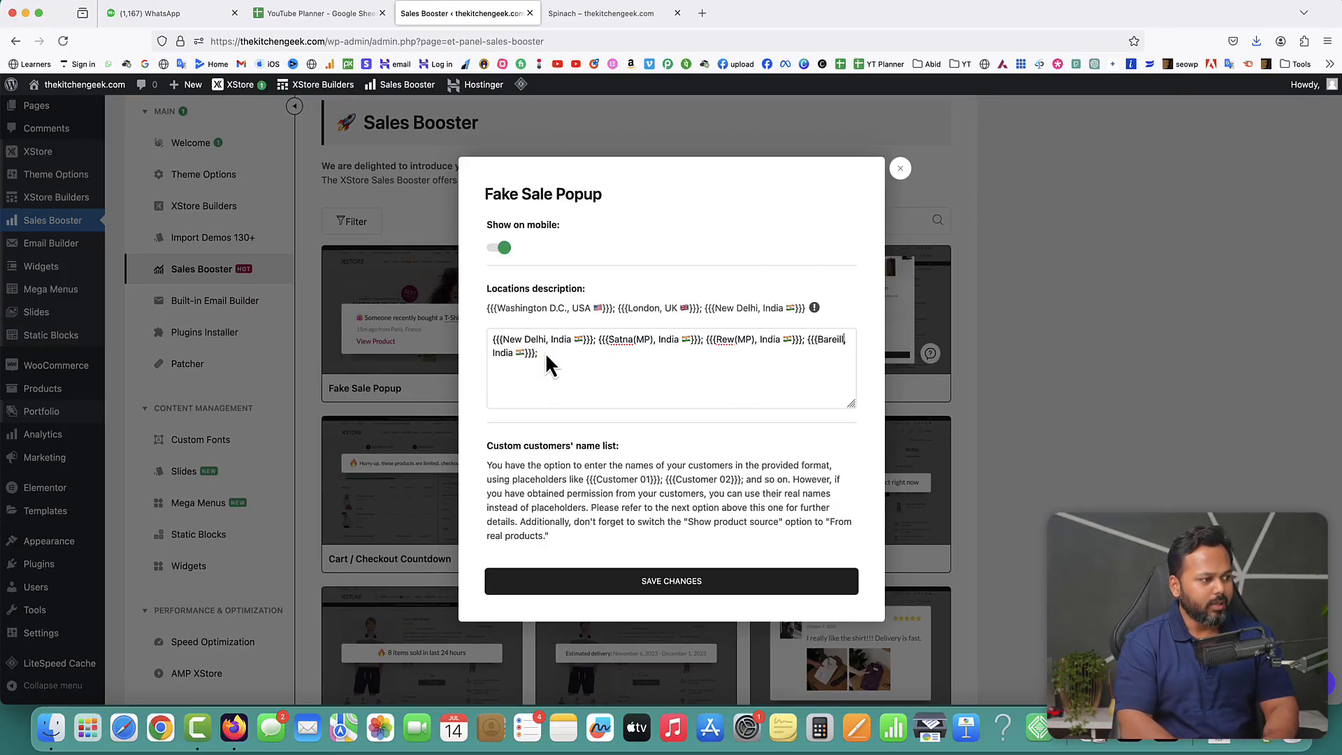
type("y(UP)")
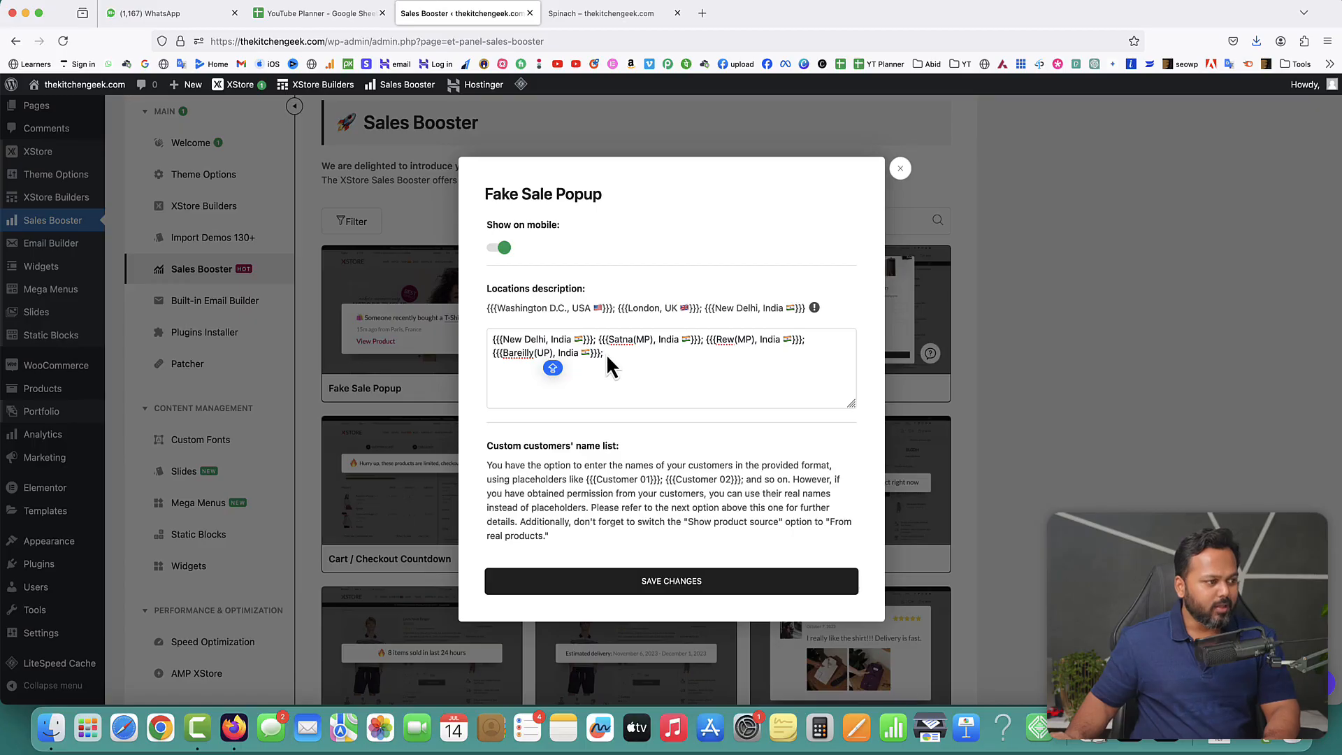
key("BackSpace")
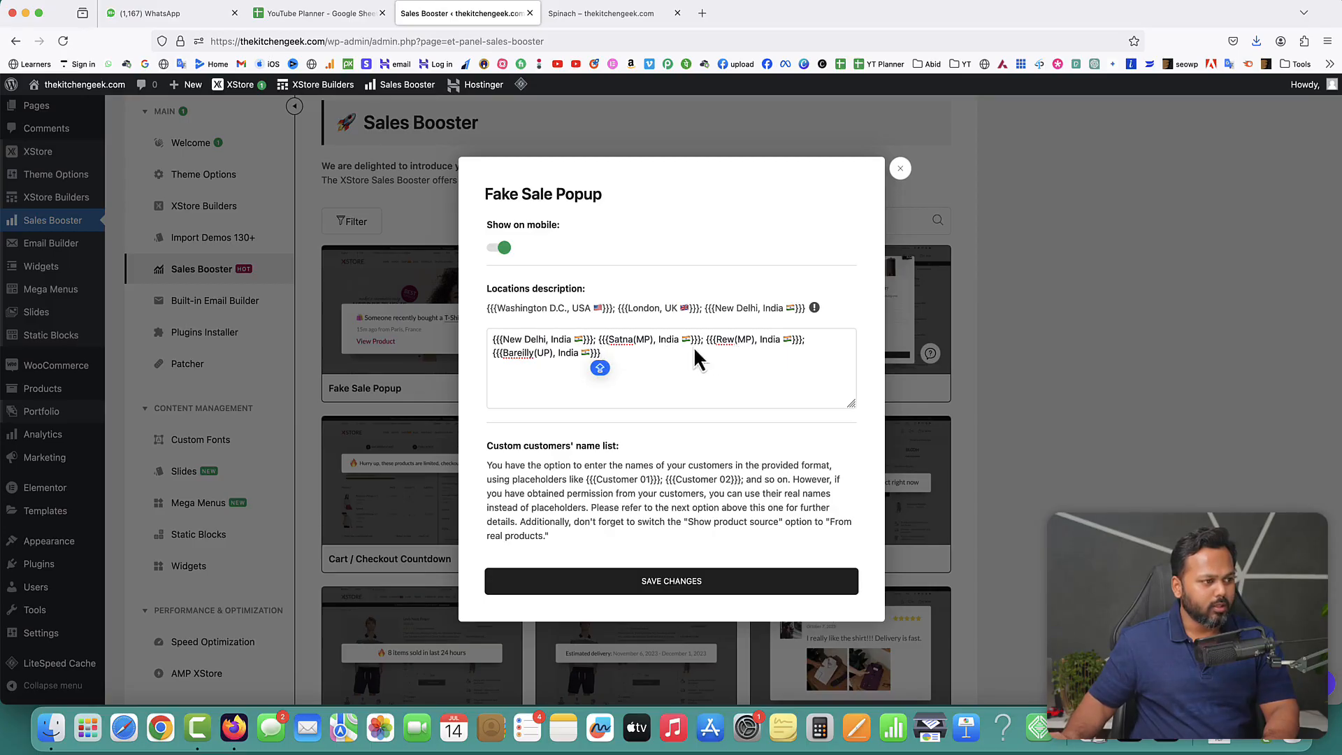
Step: Correct the third location's city to Rewa(MP)
left_click(735, 342)
type("A")
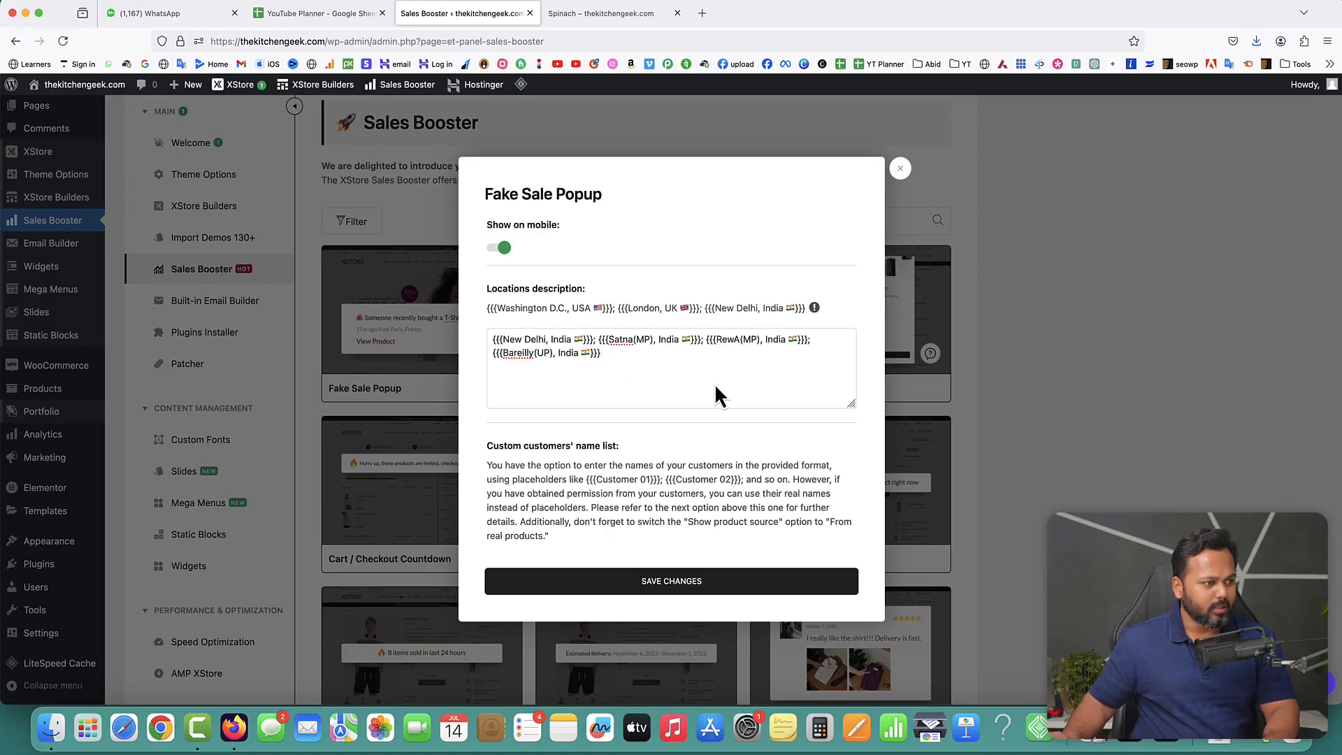
key("BackSpace")
key("Caps_Lock")
type("a")
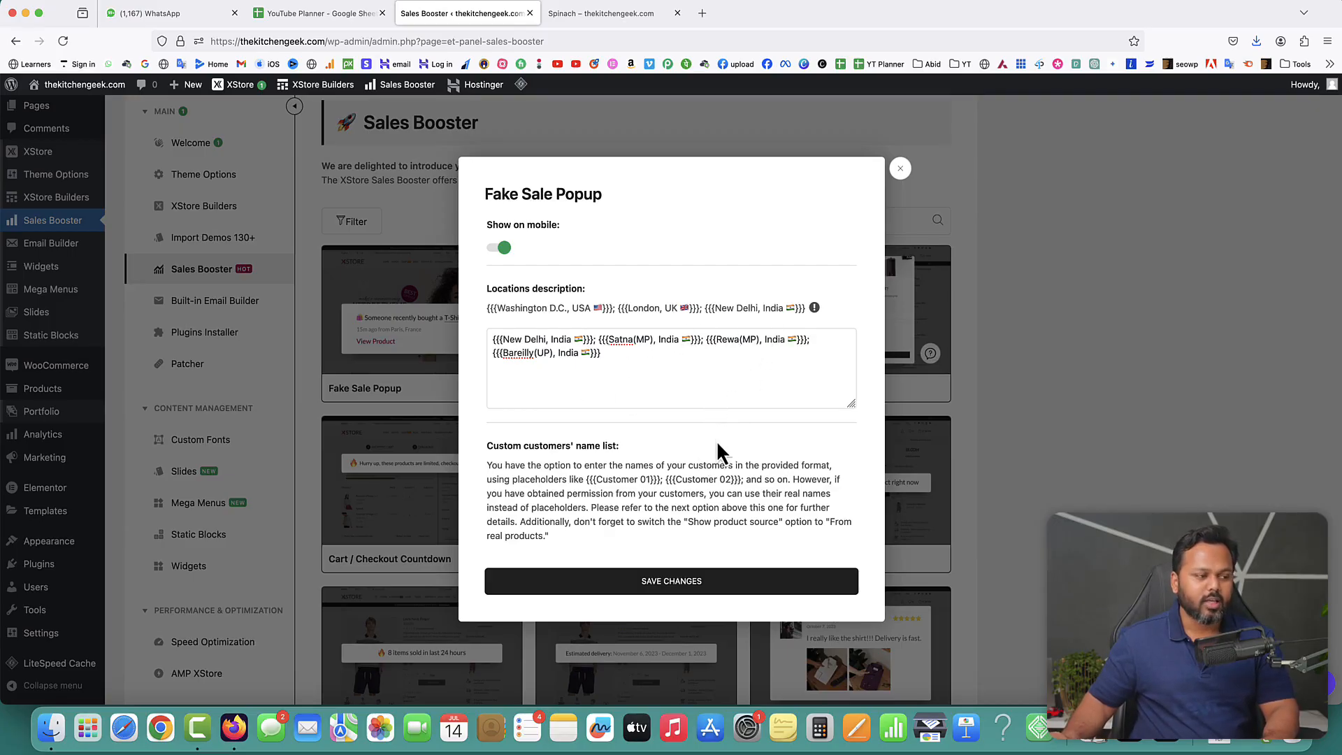
Step: Copy the sample placeholders {{{Customer 01}}}; {{{Customer 02}}}; into the custom customers' name list
scroll(716, 447, "down", 5)
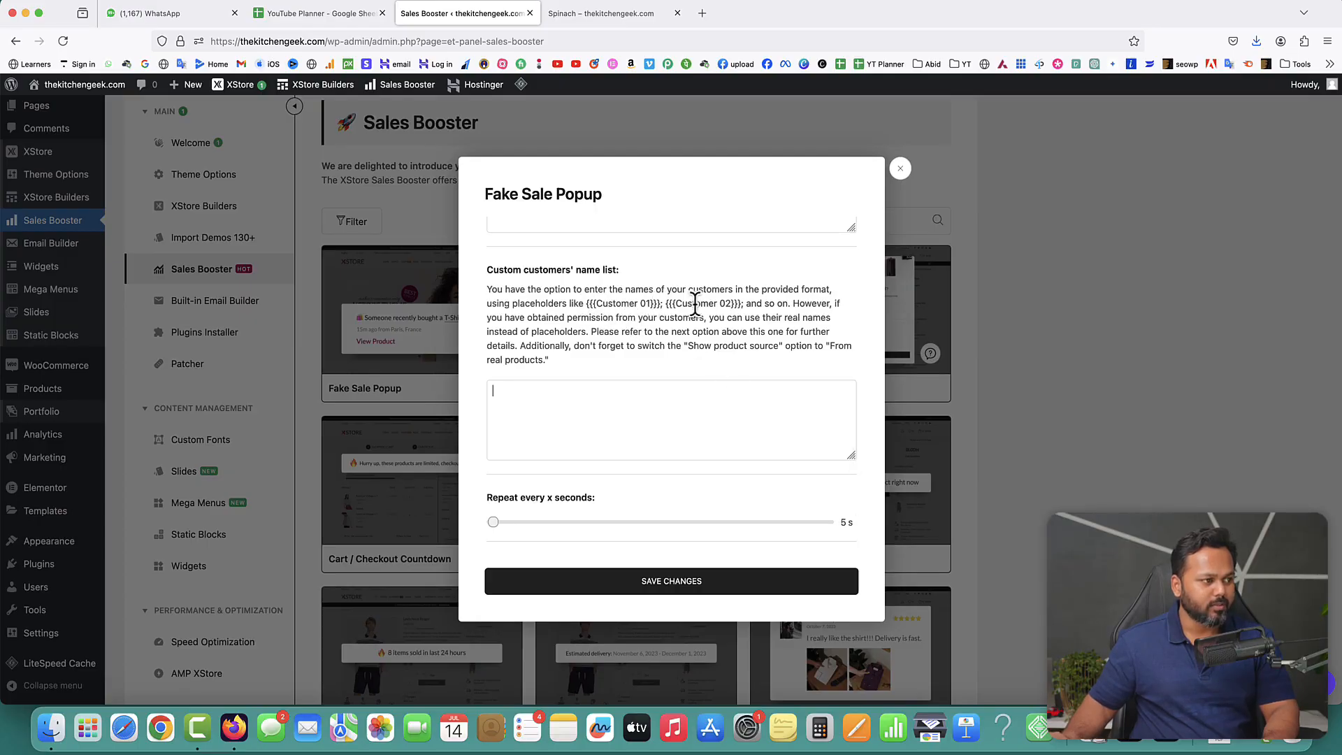
left_click_drag(586, 302, 745, 304)
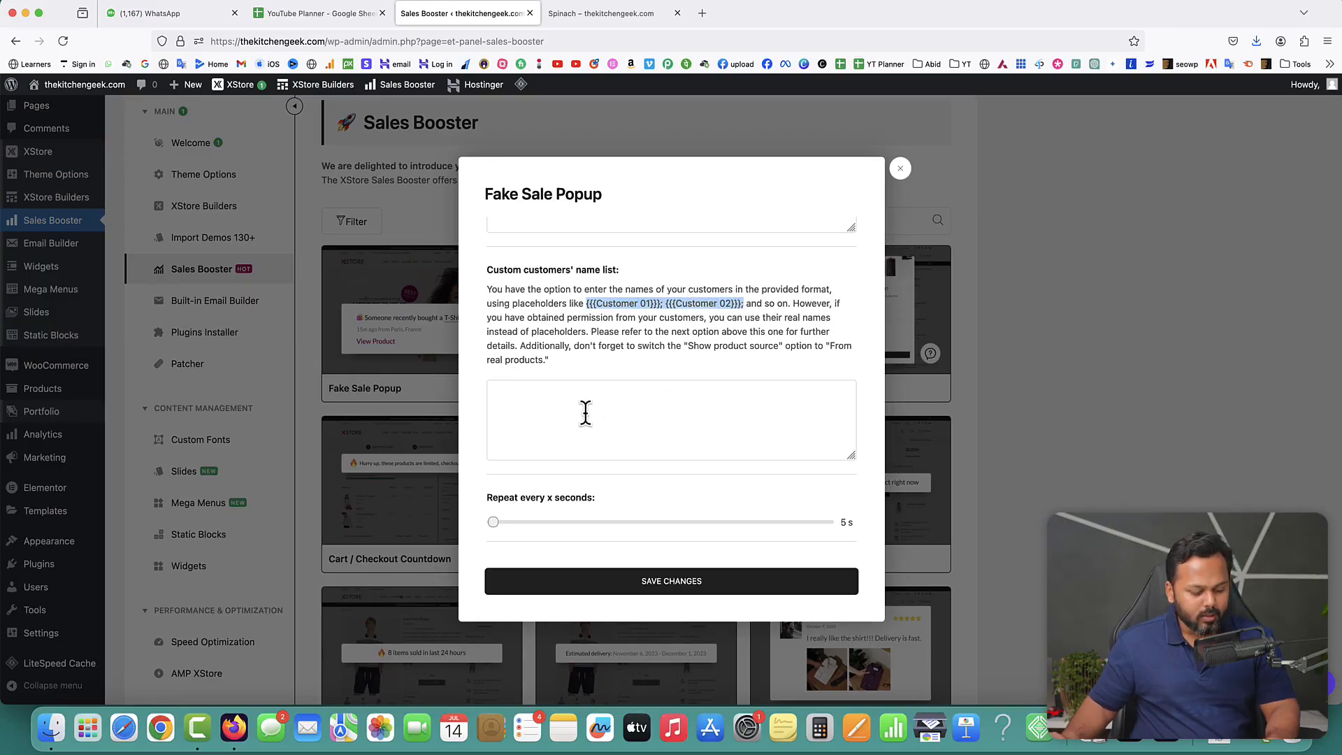
left_click(564, 396)
key("super+v")
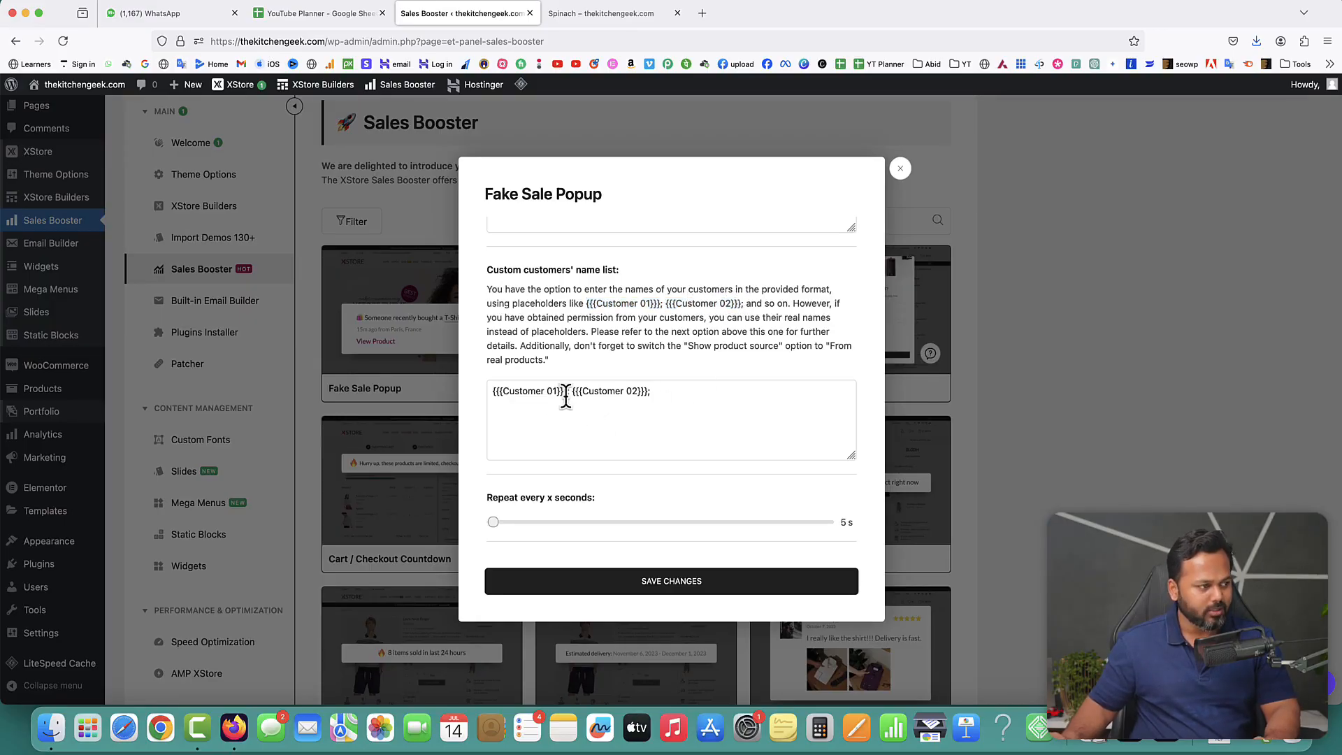
Step: Replace the word Customer in both placeholders with customer first names, keeping the numbers 01 and 02
mouse_move(512, 391)
left_mouse_down()
mouse_move(549, 391)
mouse_move(516, 390)
left_mouse_up()
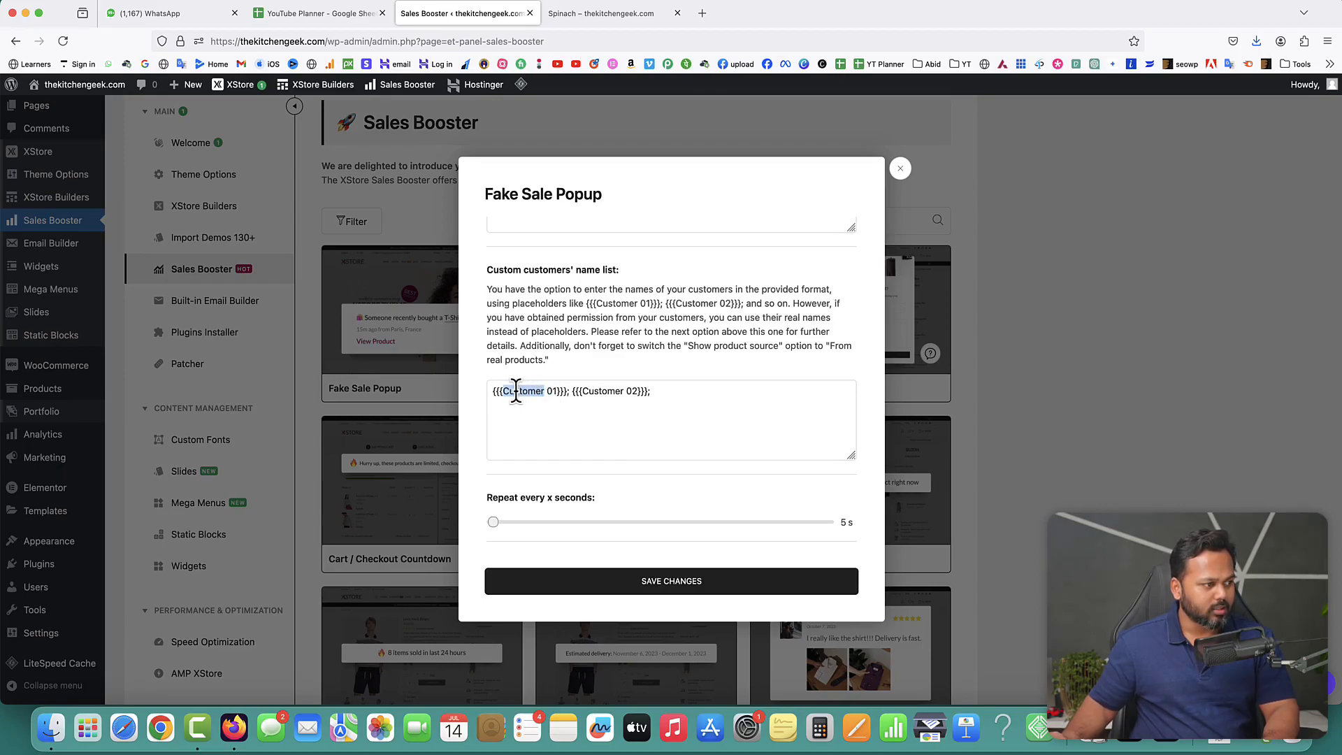
left_click(503, 391)
double_click(520, 391)
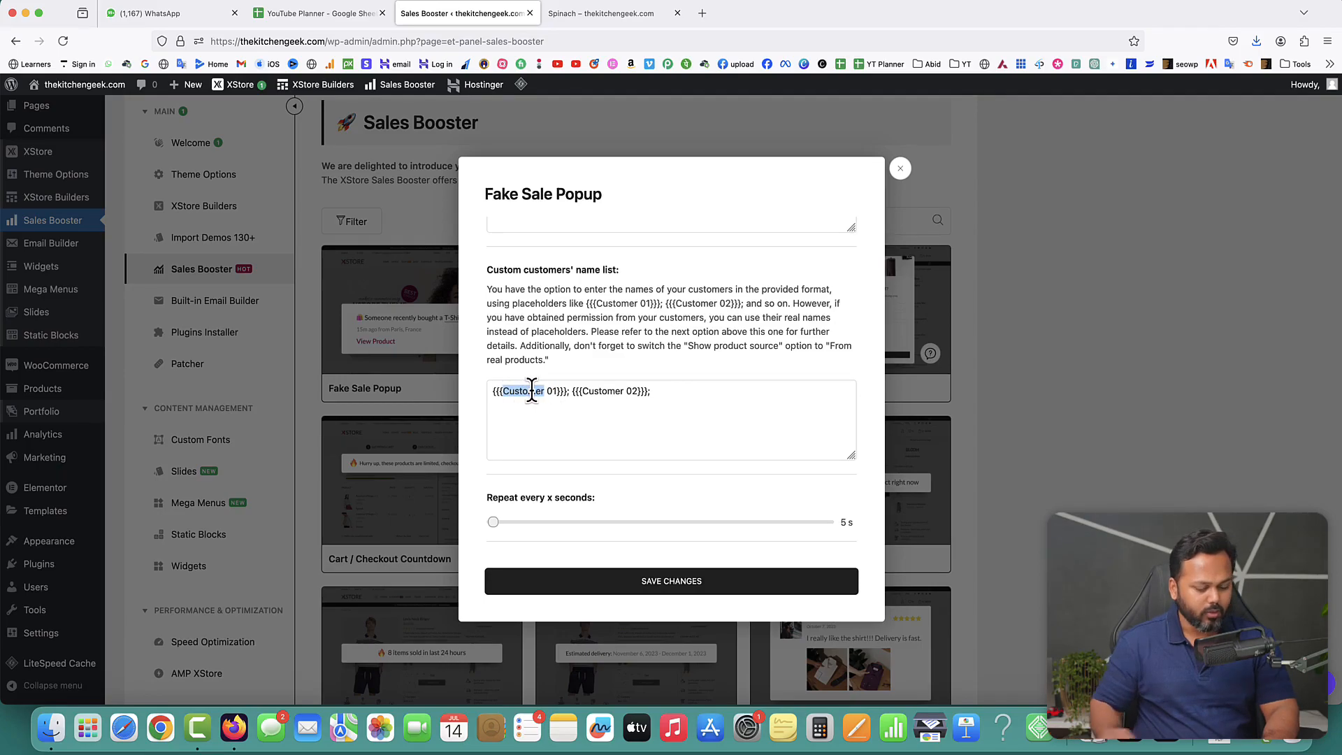
type("Rohit")
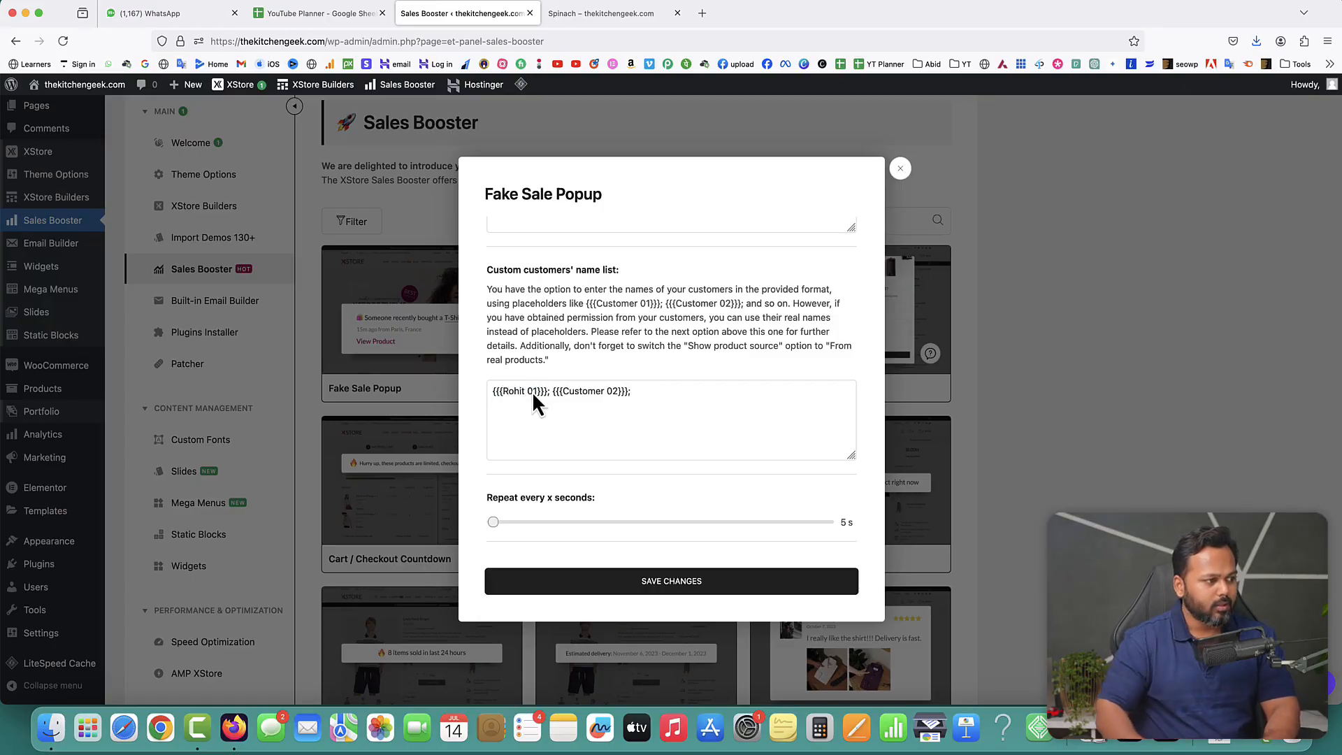
left_click(583, 391)
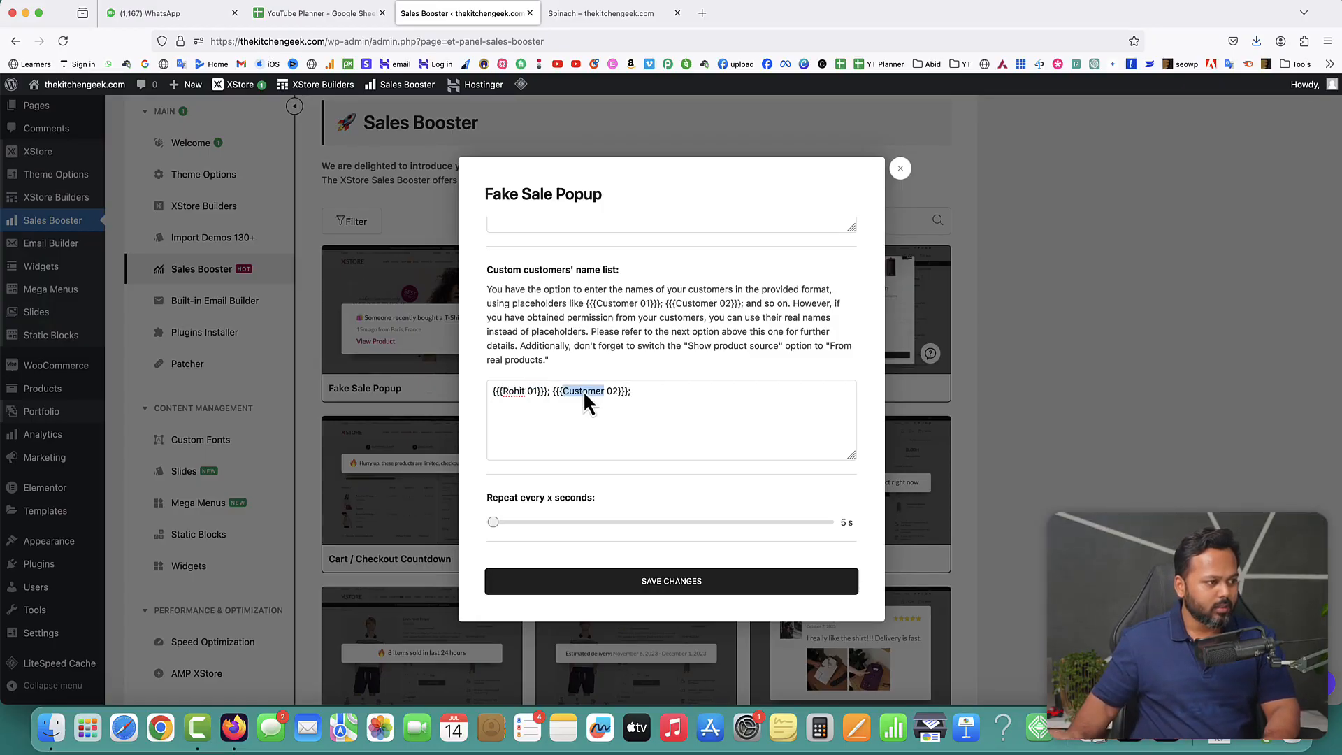
type("Ravi")
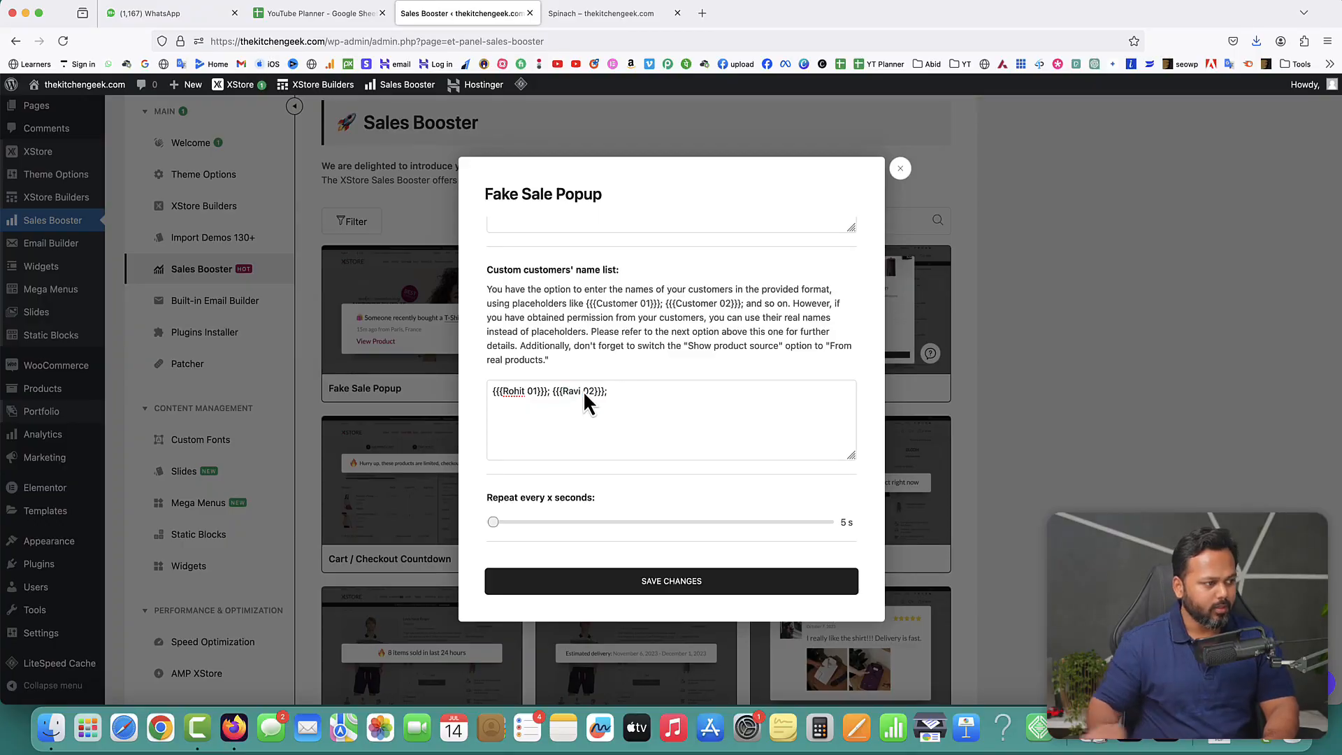
Step: Duplicate the two customer entries and give the third one a different first name and the number 03
key("super+a")
key("super+c")
key("Right")
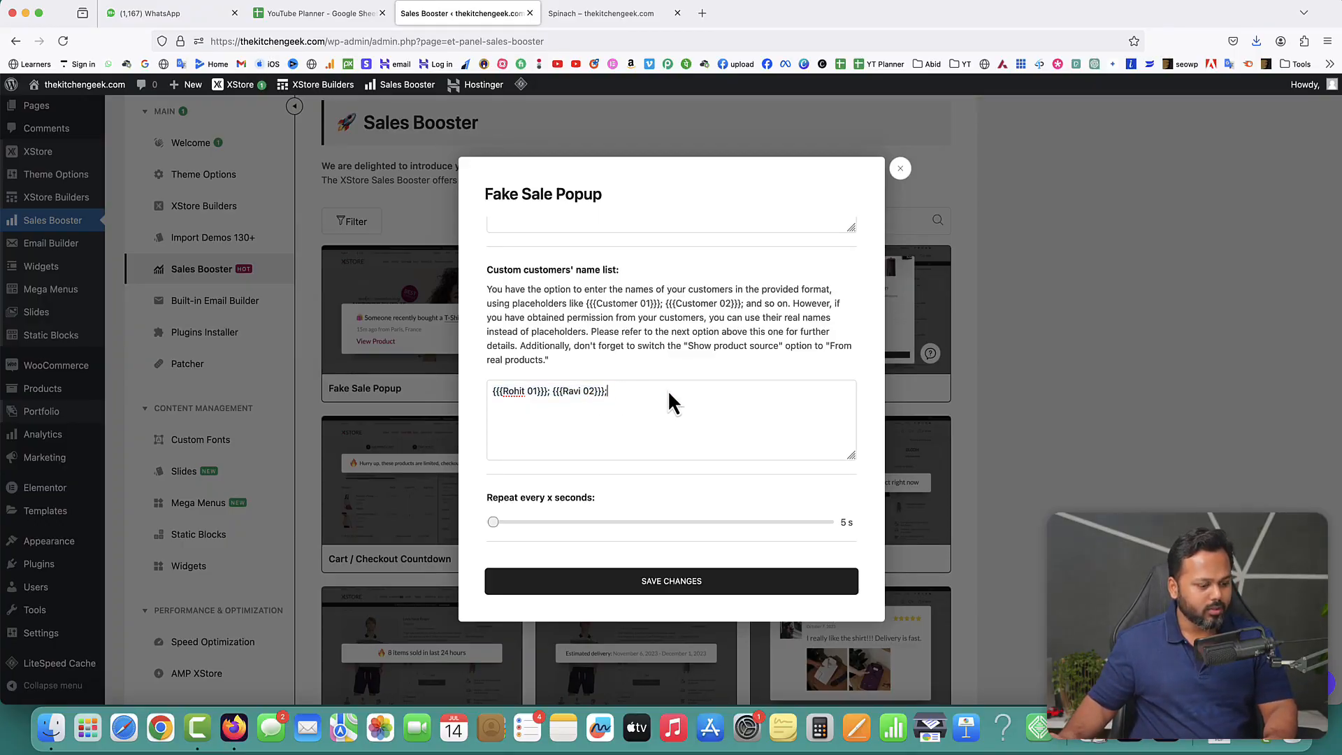
key("super+v")
double_click(626, 392)
type("Manisha")
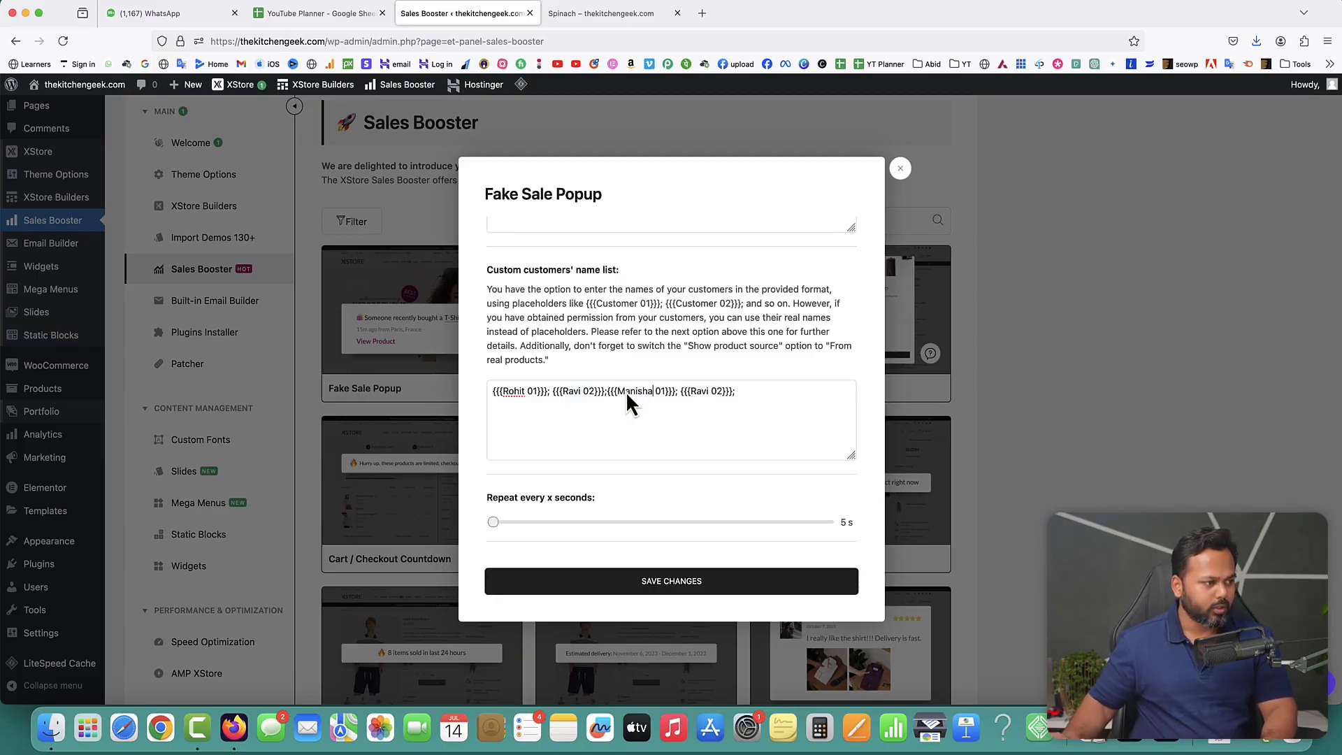
left_click(664, 391)
key("BackSpace")
type("3")
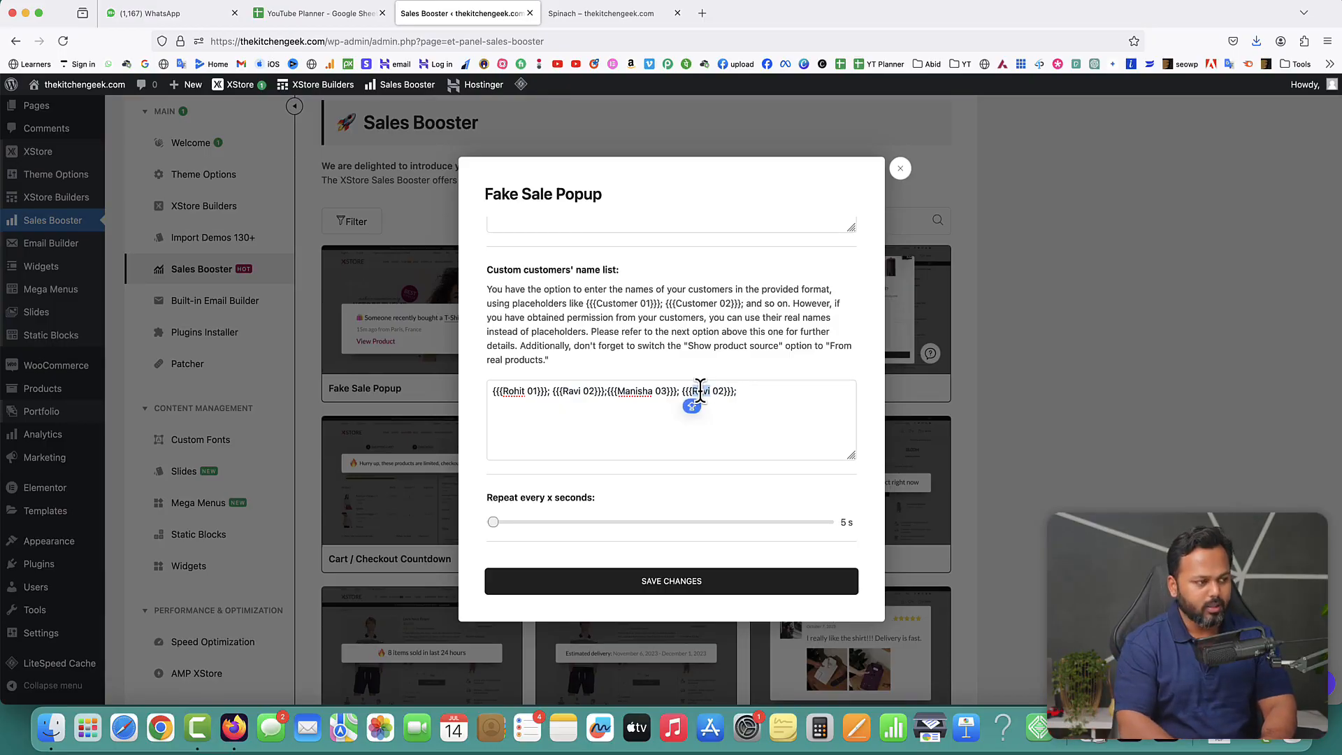
Step: Give the fourth customer entry its own first name and the number 04
type("amid")
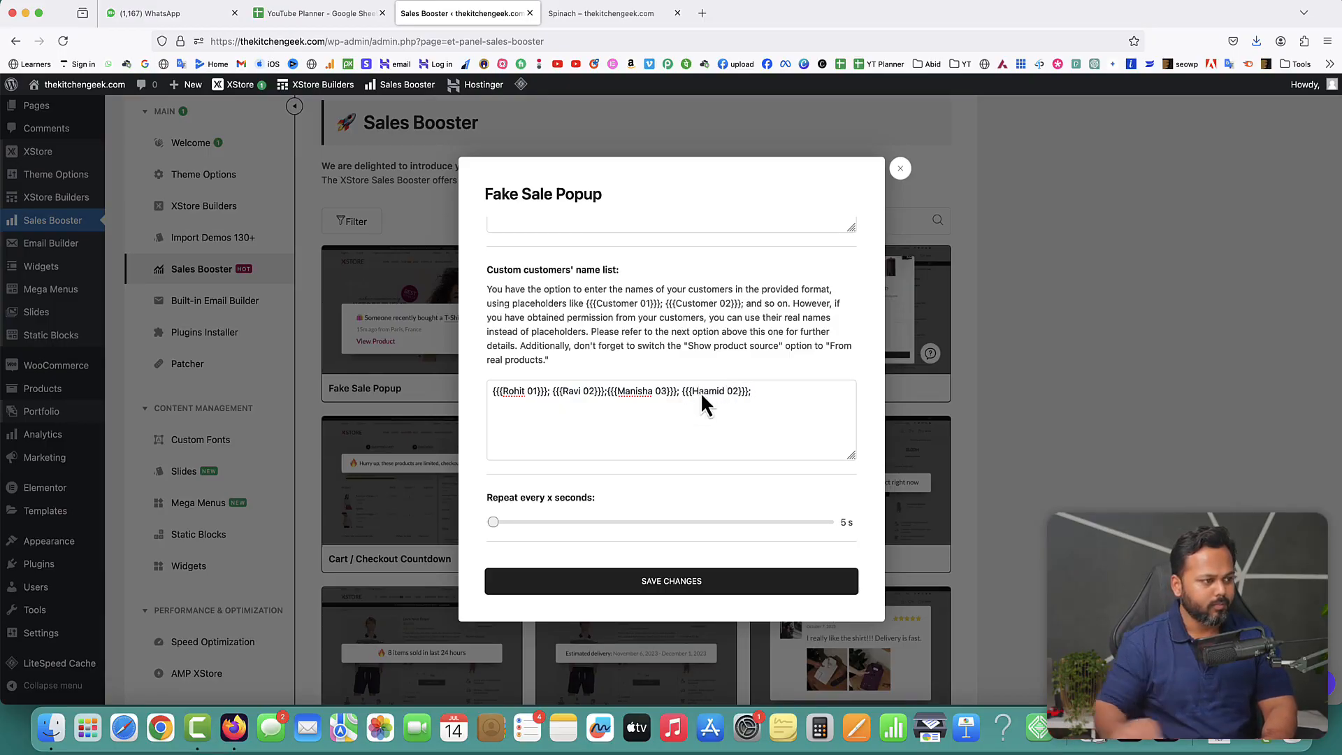
key("BackSpace")
type("4")
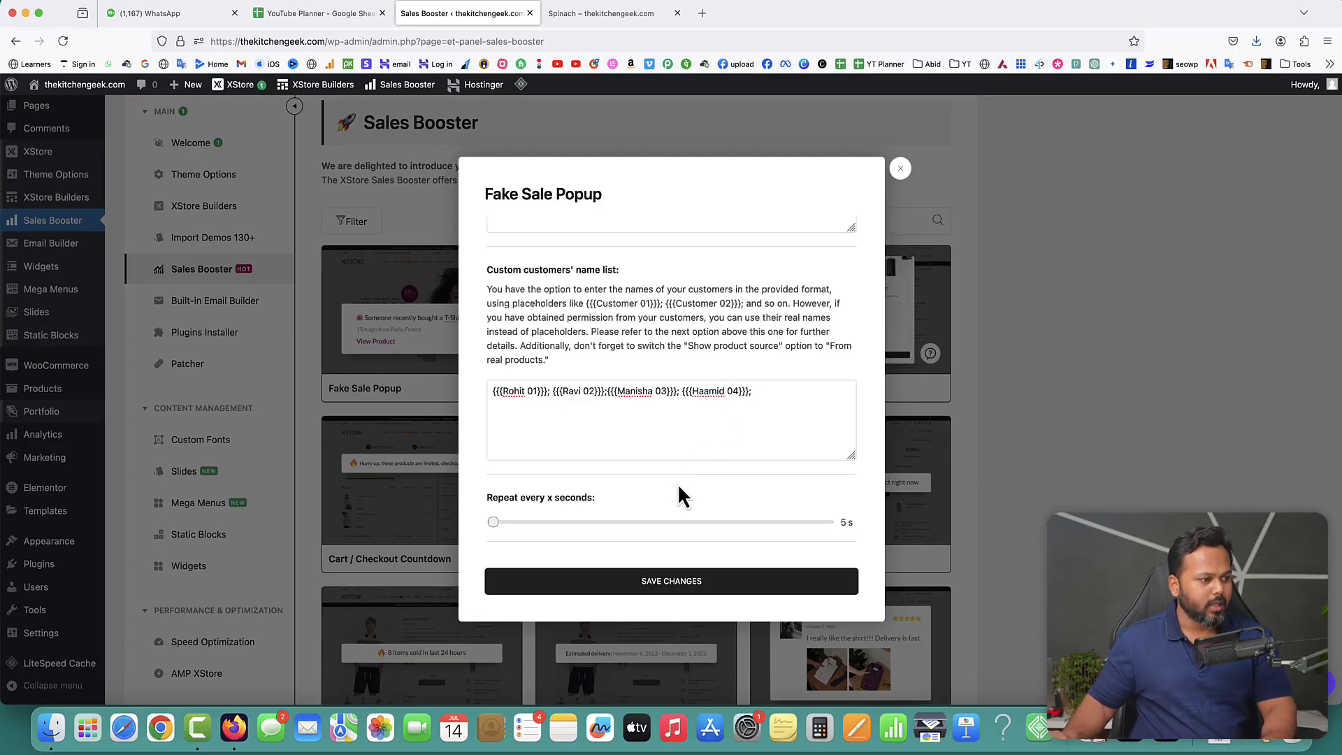
Step: Set the Fake Sale Popup to repeat every 10 seconds
scroll(677, 483, "down", 3)
left_click_drag(488, 422, 585, 423)
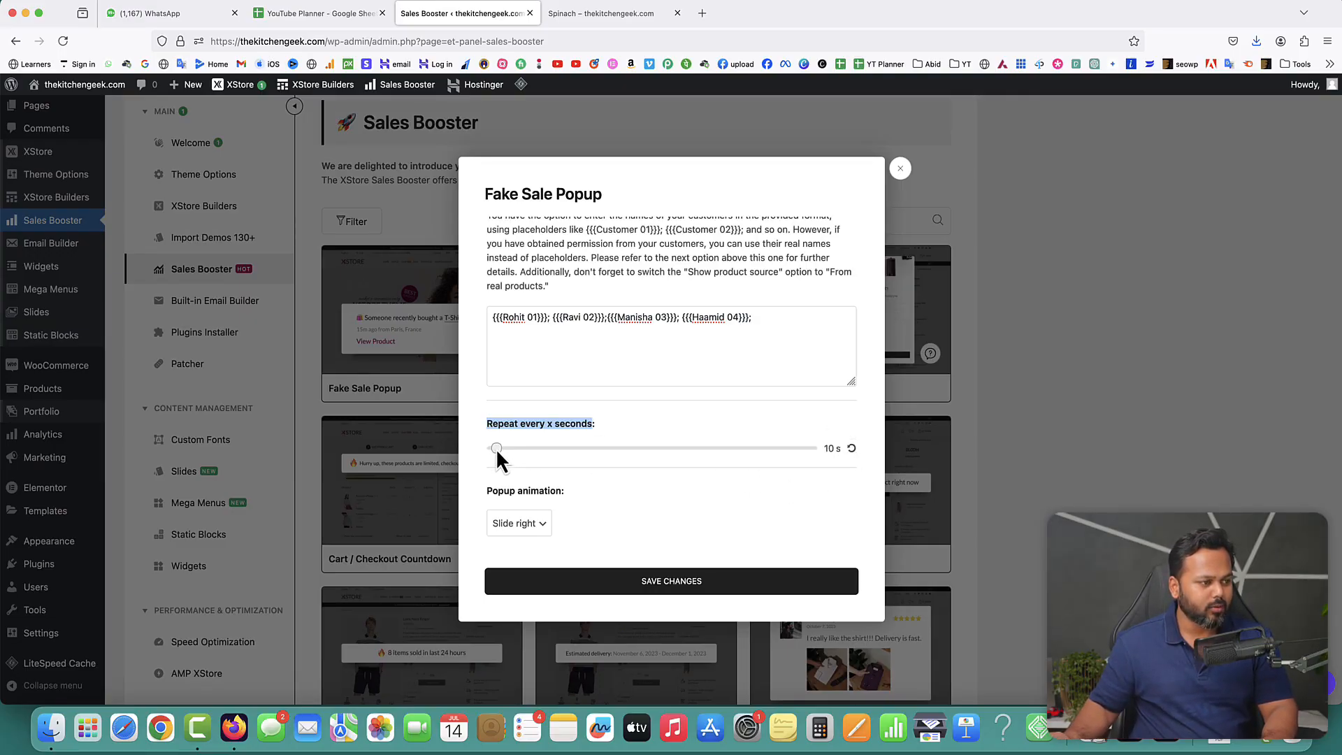
left_click(619, 425)
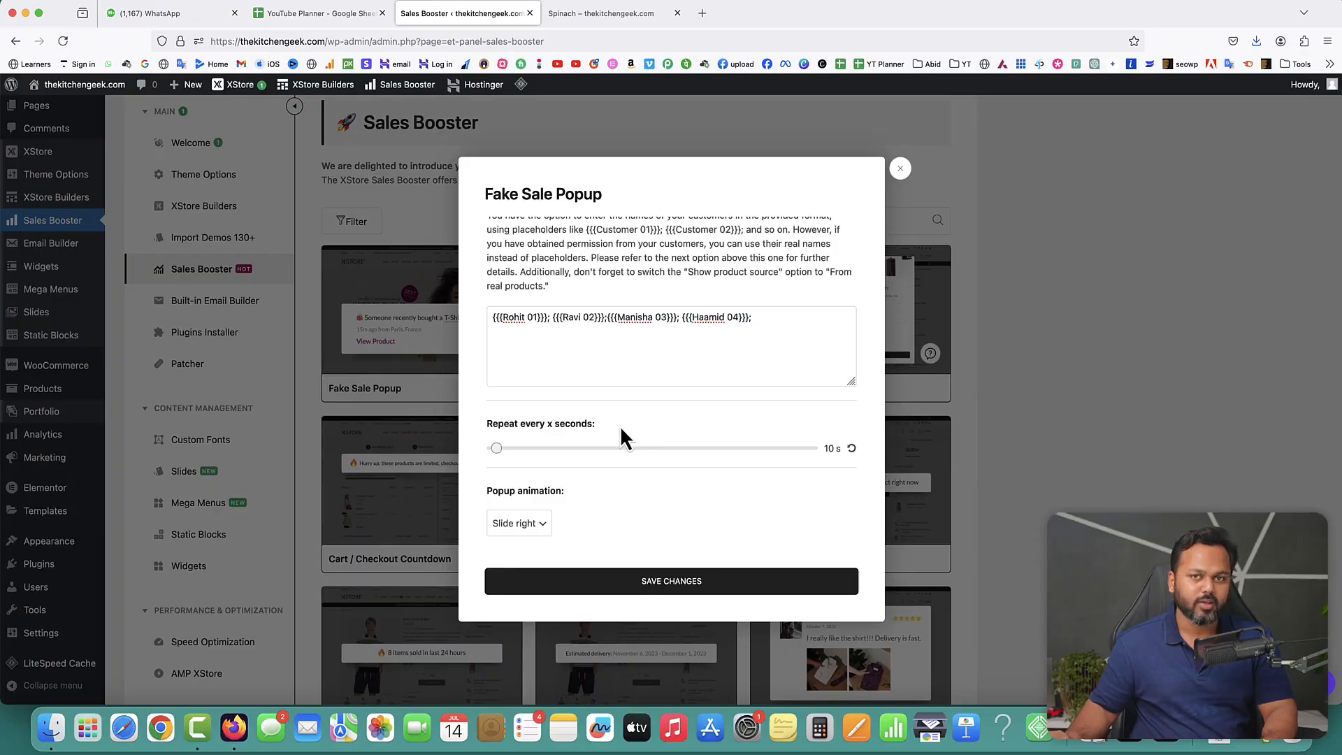
scroll(503, 475, "down", 1)
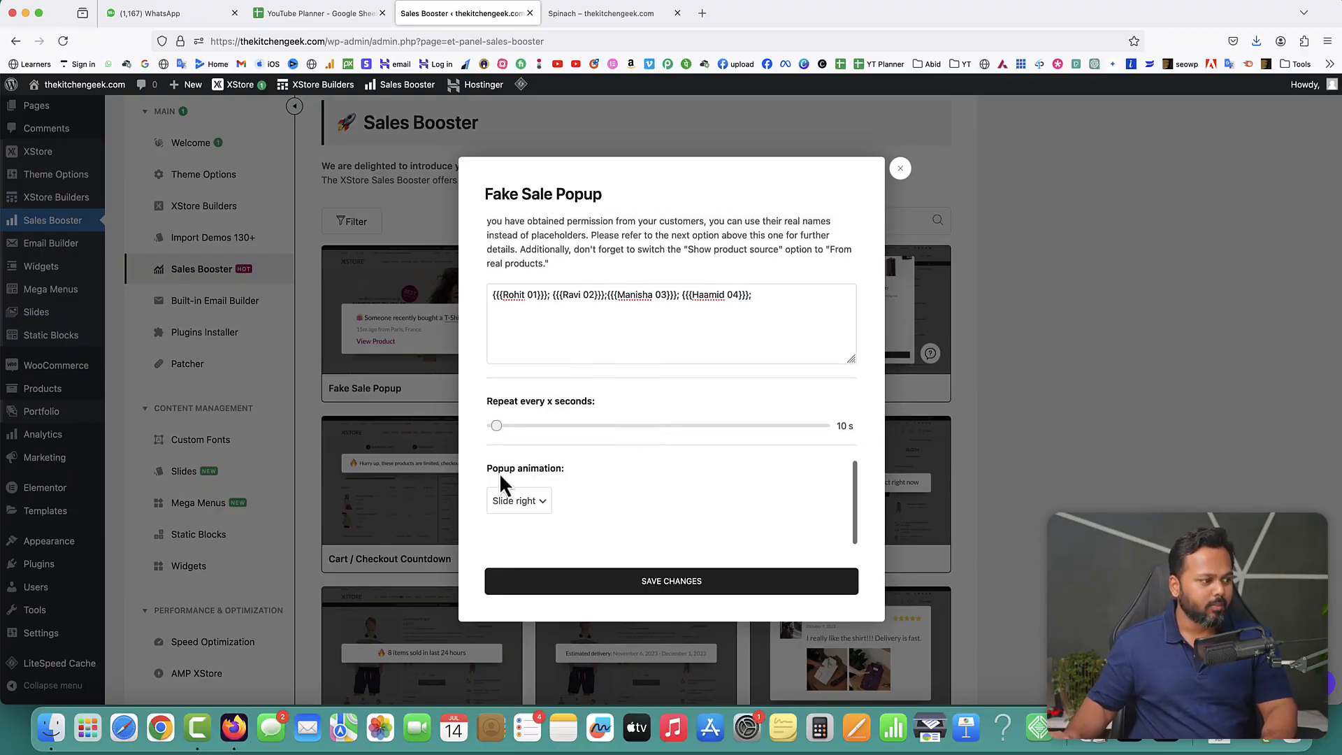
Step: Review the popup animation options, keep Slide right, and save the Fake Sale Popup settings
left_click(506, 495)
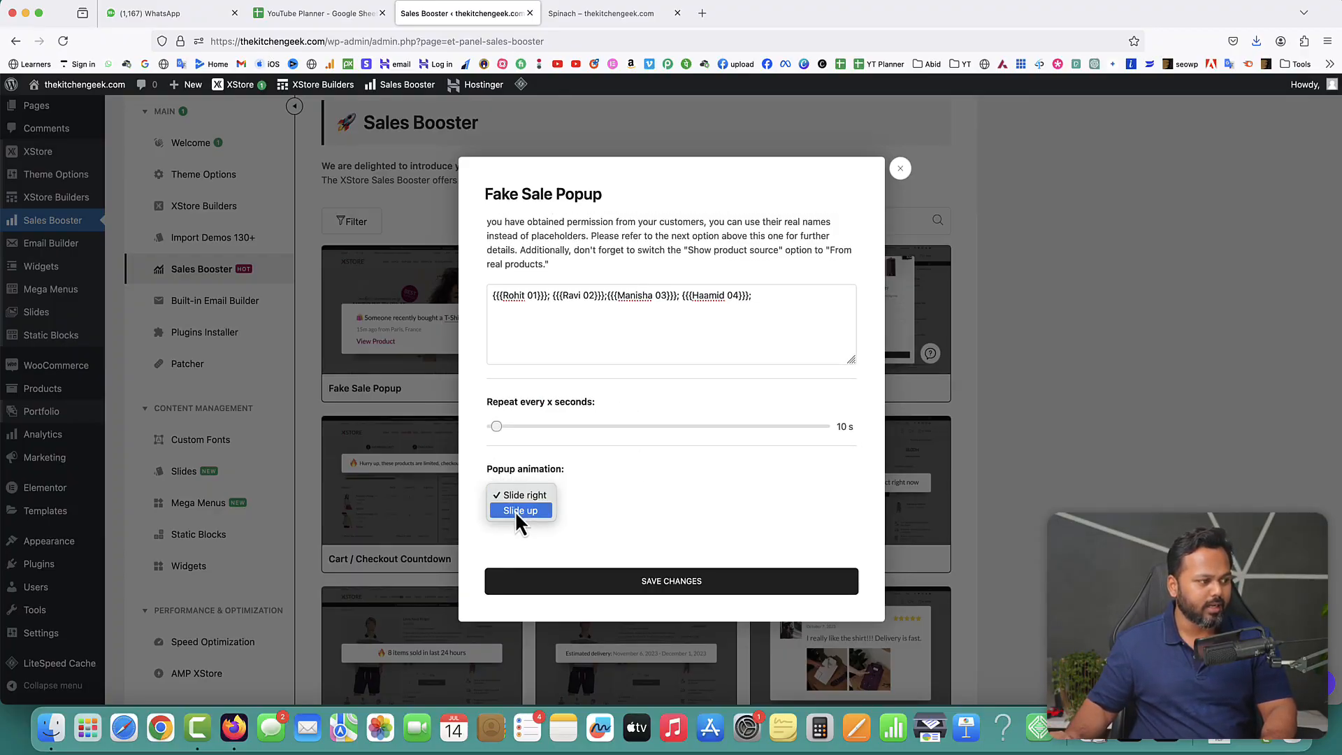
left_click(599, 493)
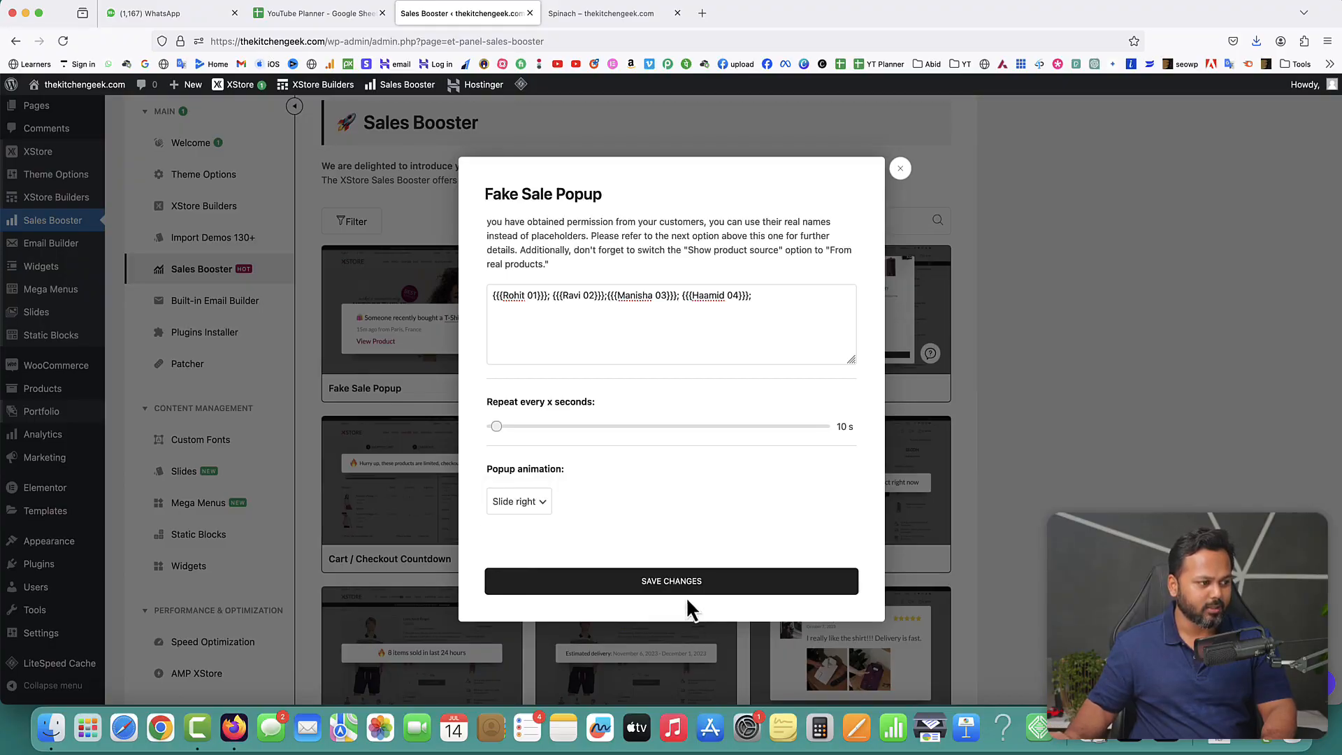
left_click(664, 581)
Step: Switch to the storefront's Spinach product page and purge all LiteSpeed caches
left_click(609, 17)
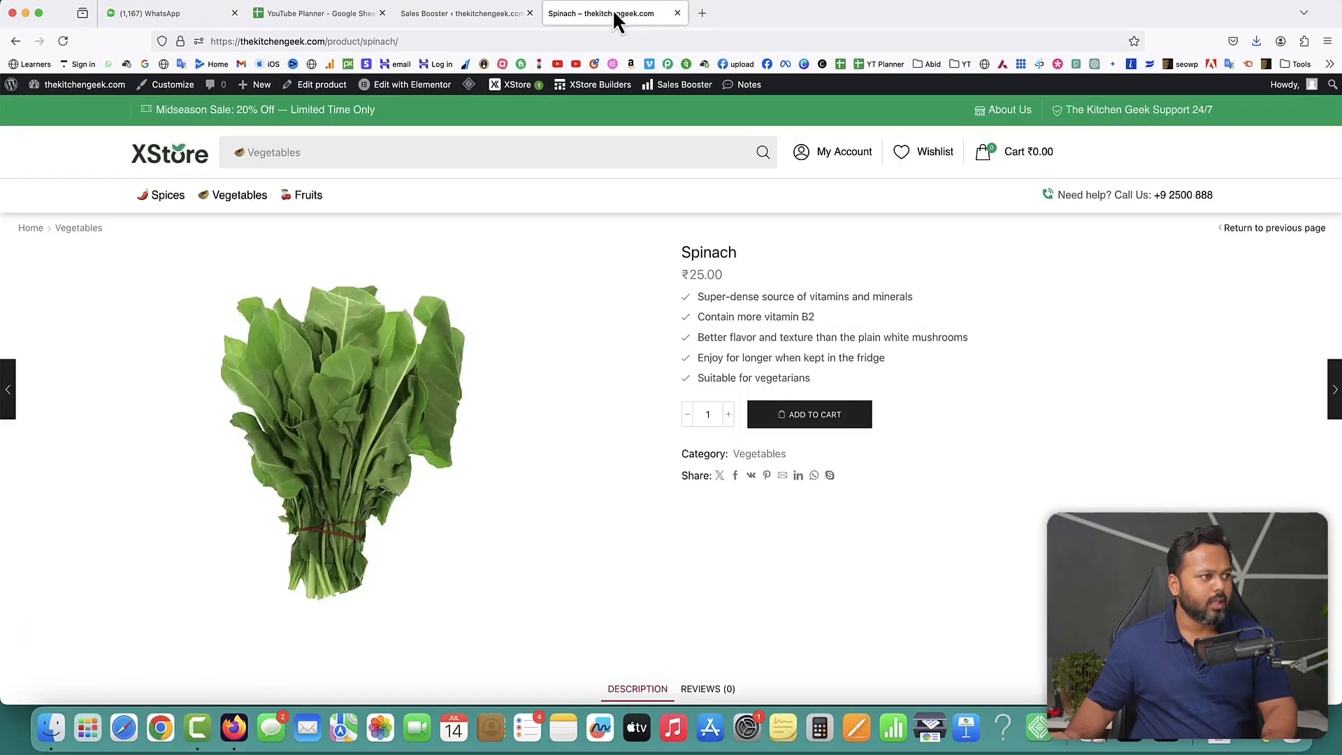
mouse_move(477, 94)
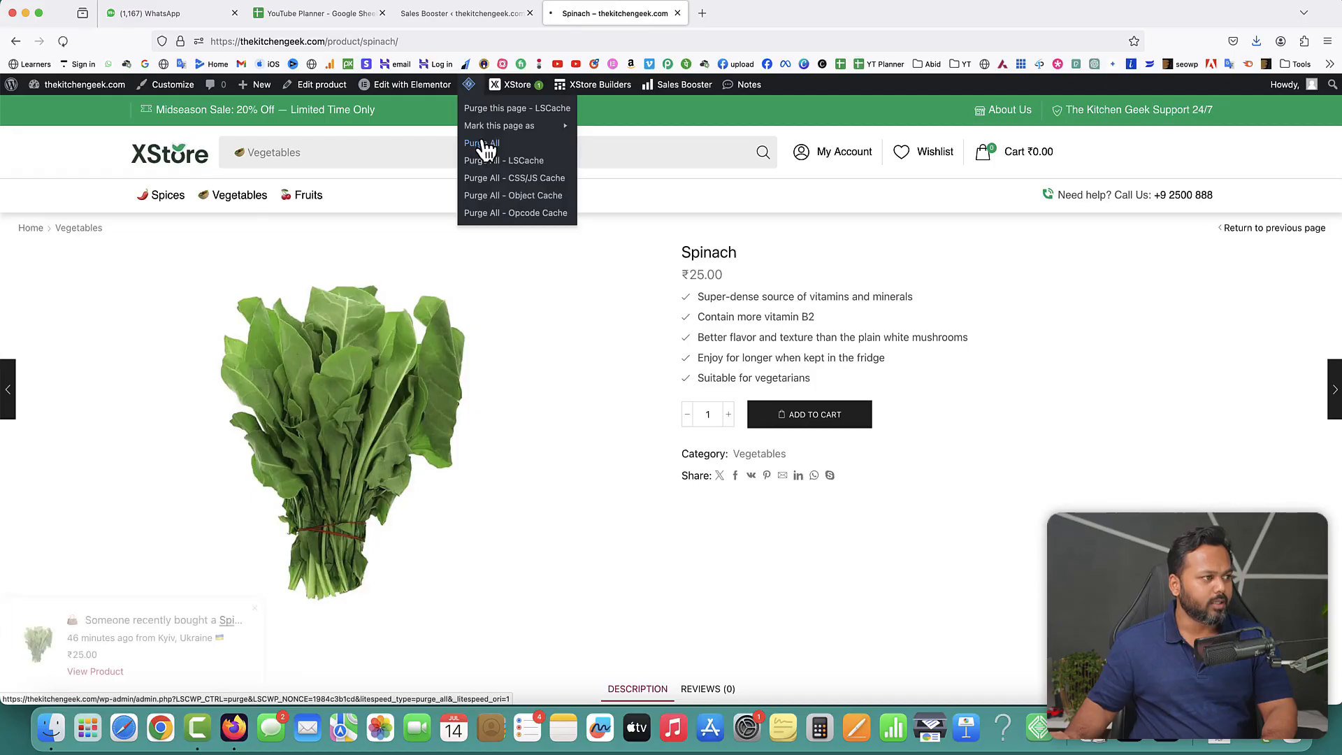
left_click(482, 141)
Step: Browse the store homepage down to Indian Spices and open the Granulated Garlic product page
left_click(171, 160)
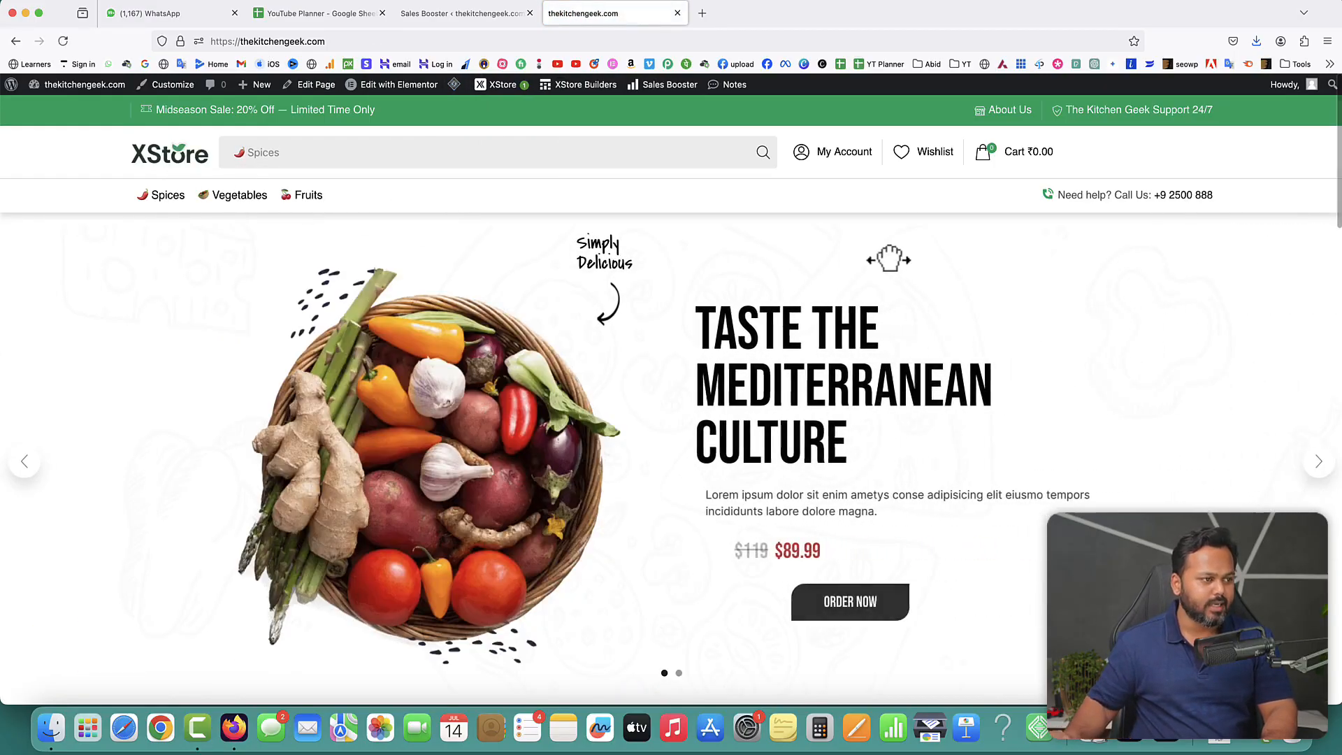
scroll(969, 336, "down", 10)
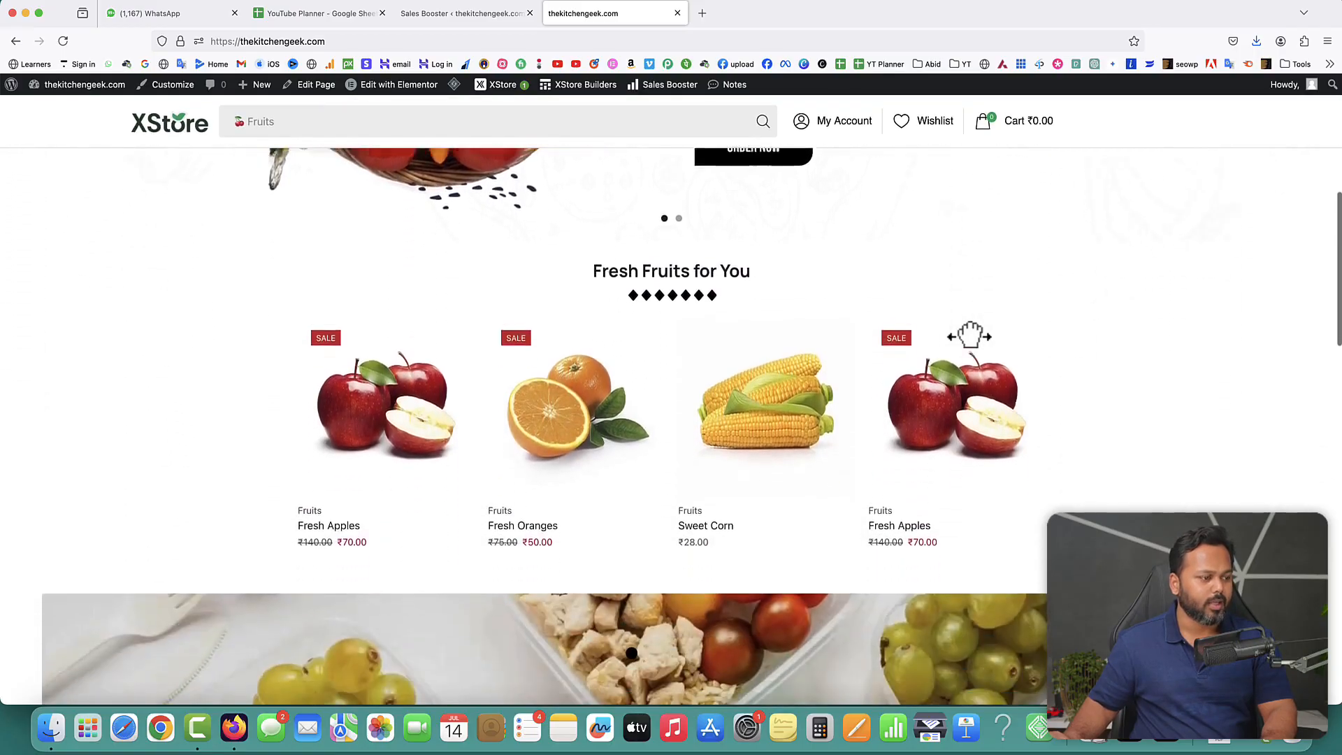
scroll(971, 343, "down", 7)
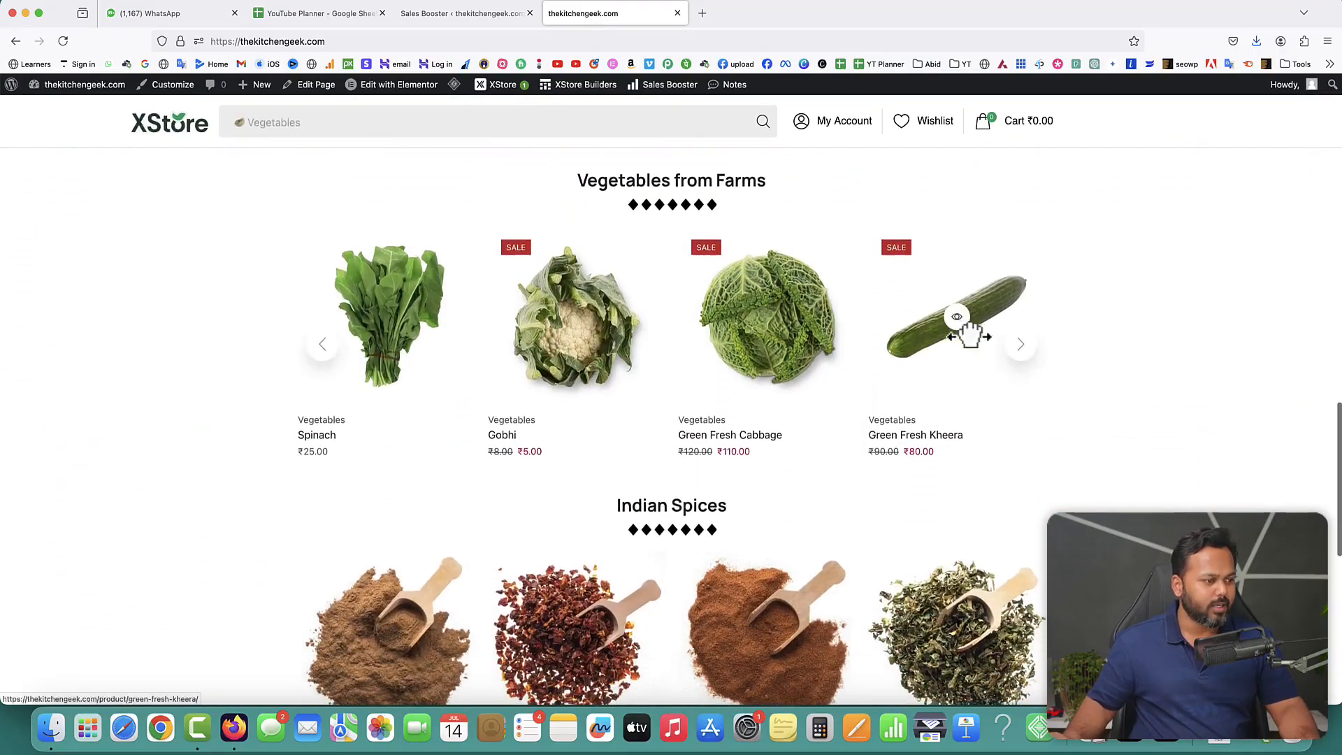
scroll(699, 388, "down", 3)
left_click(746, 374)
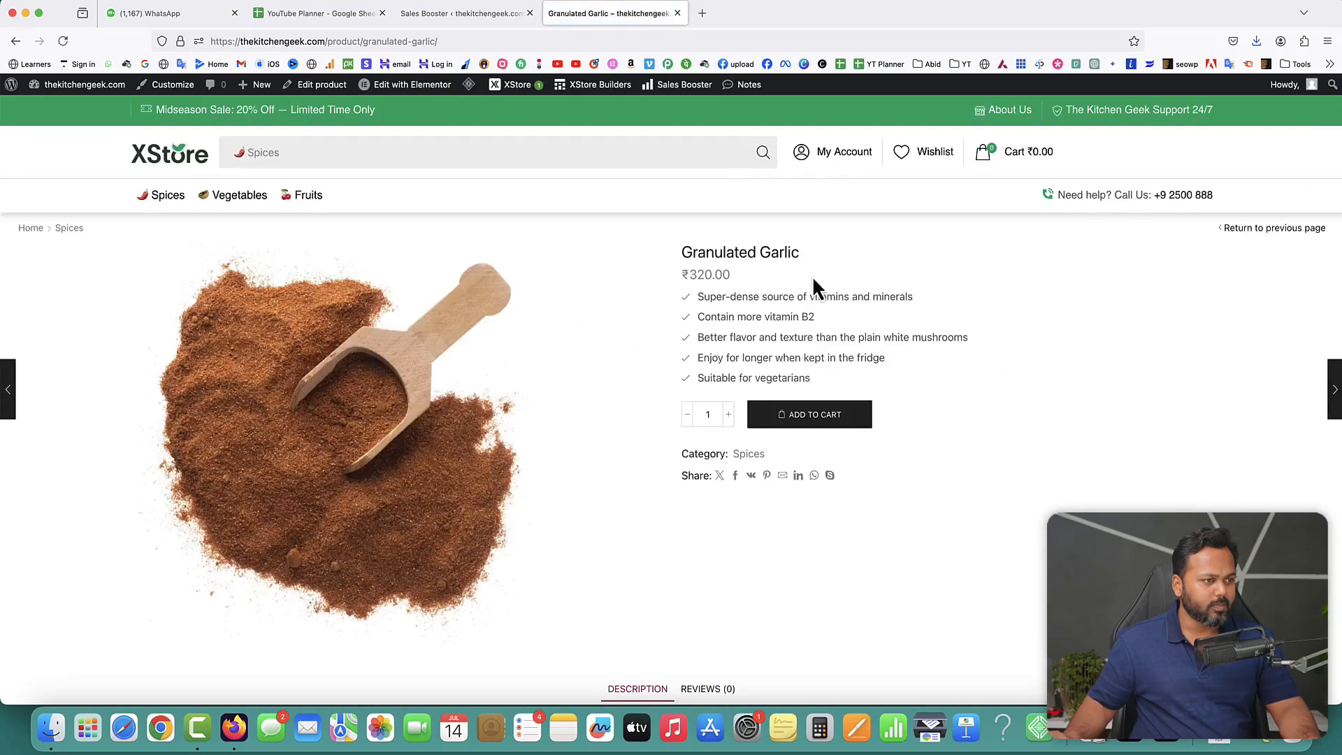
Step: Open the Fresh Oranges product from the store homepage and check the customer name shown in the sale popup
left_click(186, 162)
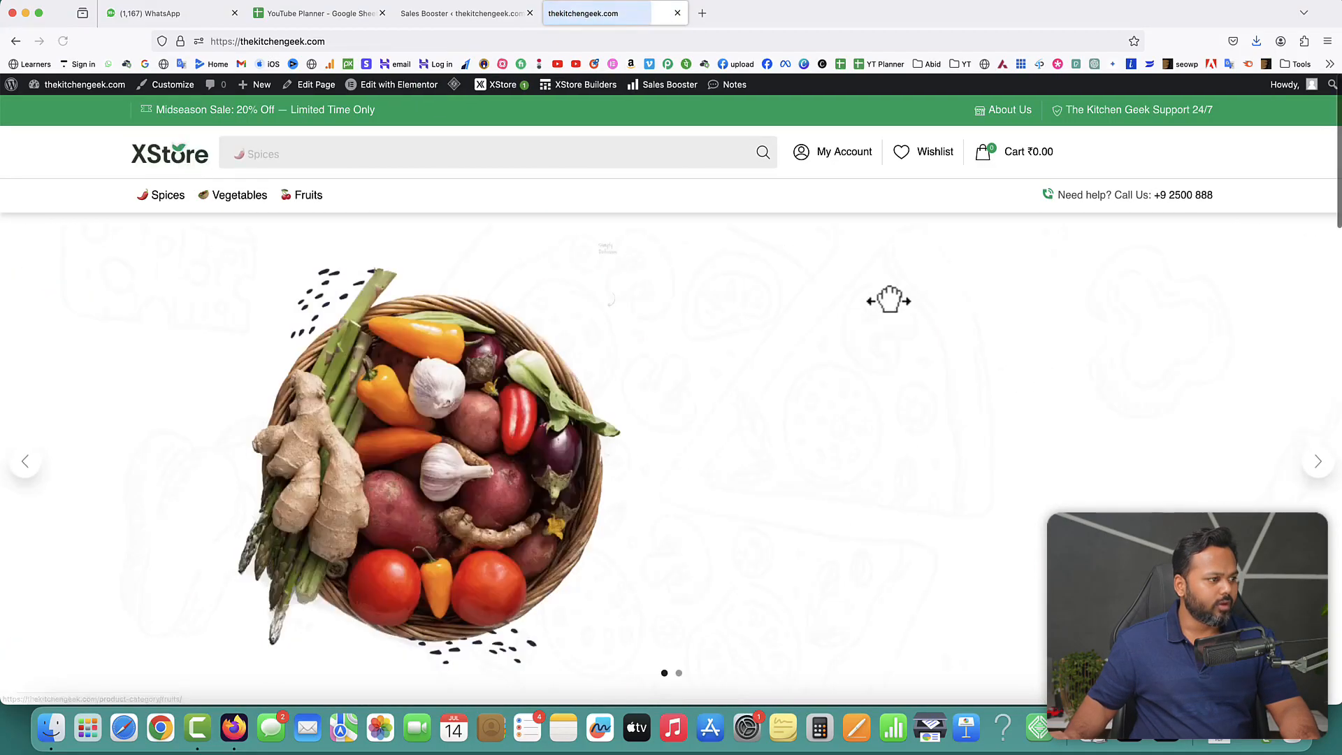
scroll(936, 343, "down", 3)
scroll(936, 342, "down", 6)
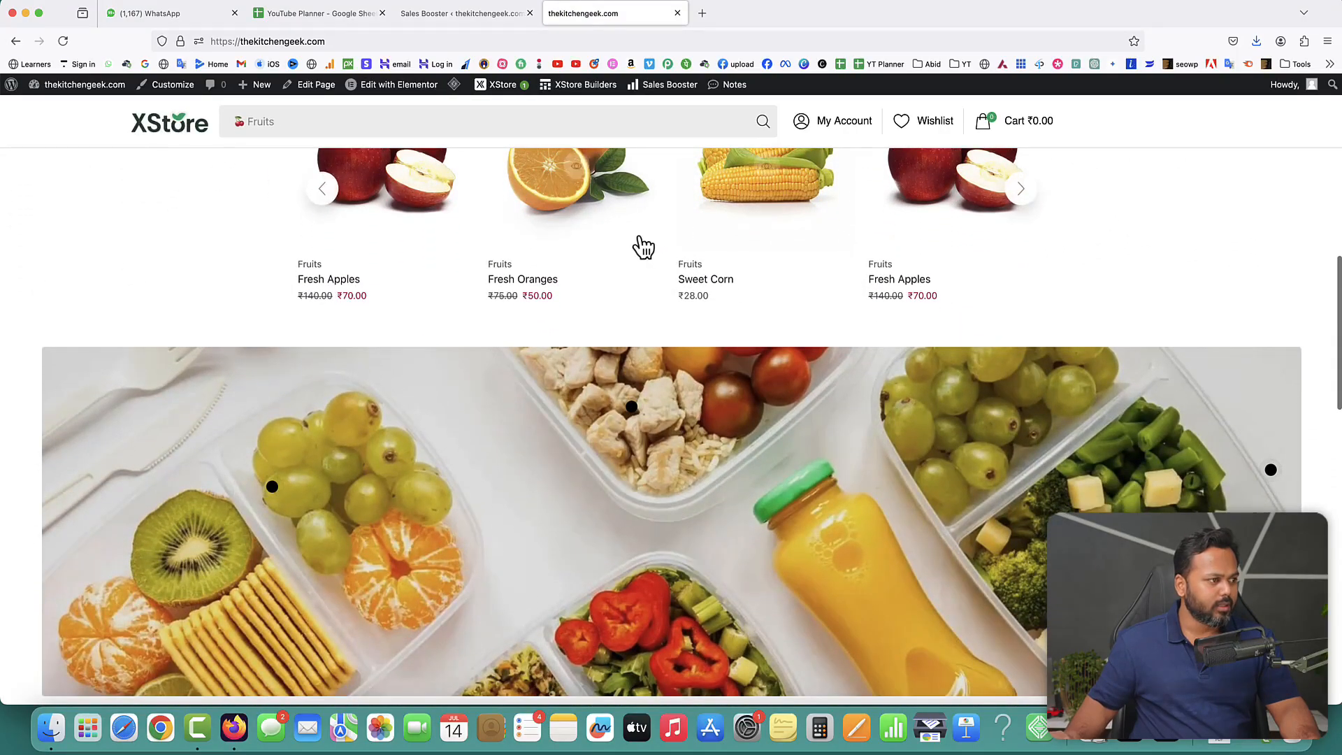
scroll(643, 246, "up", 1)
left_click(540, 229)
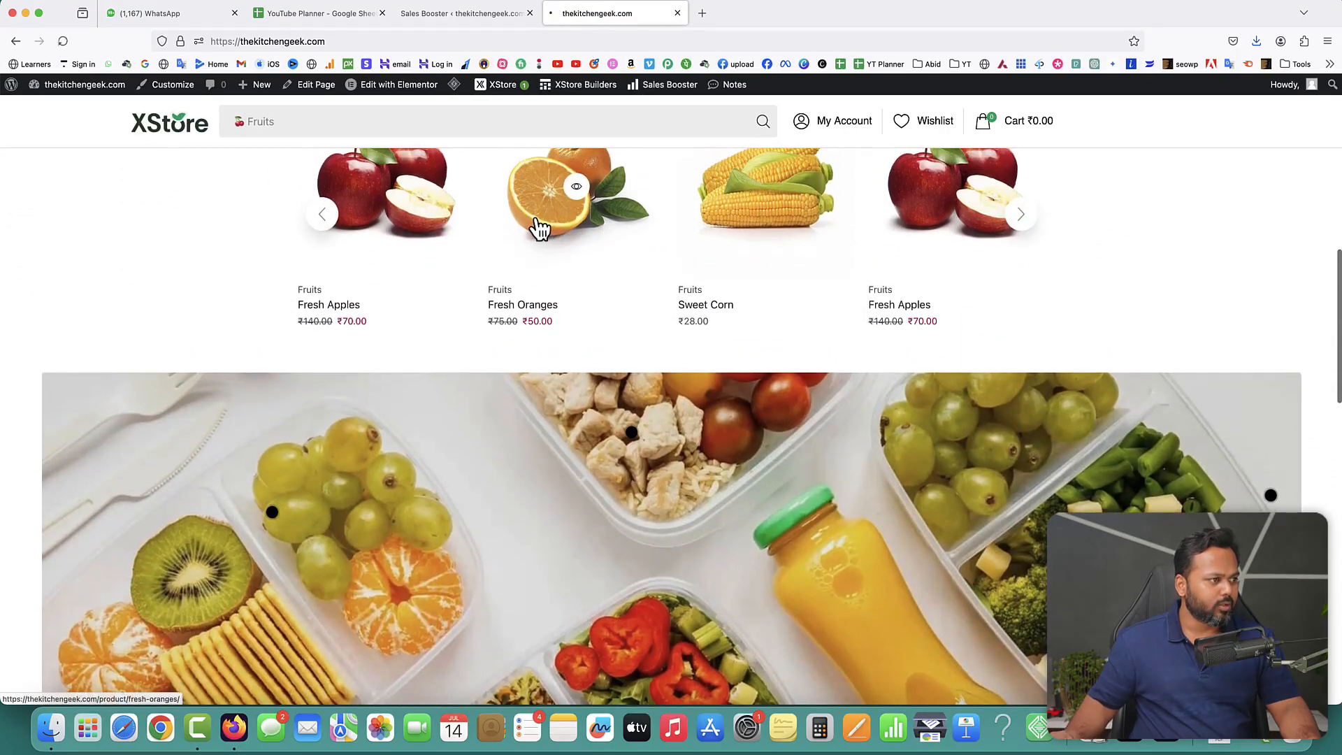
scroll(1003, 392, "down", 5)
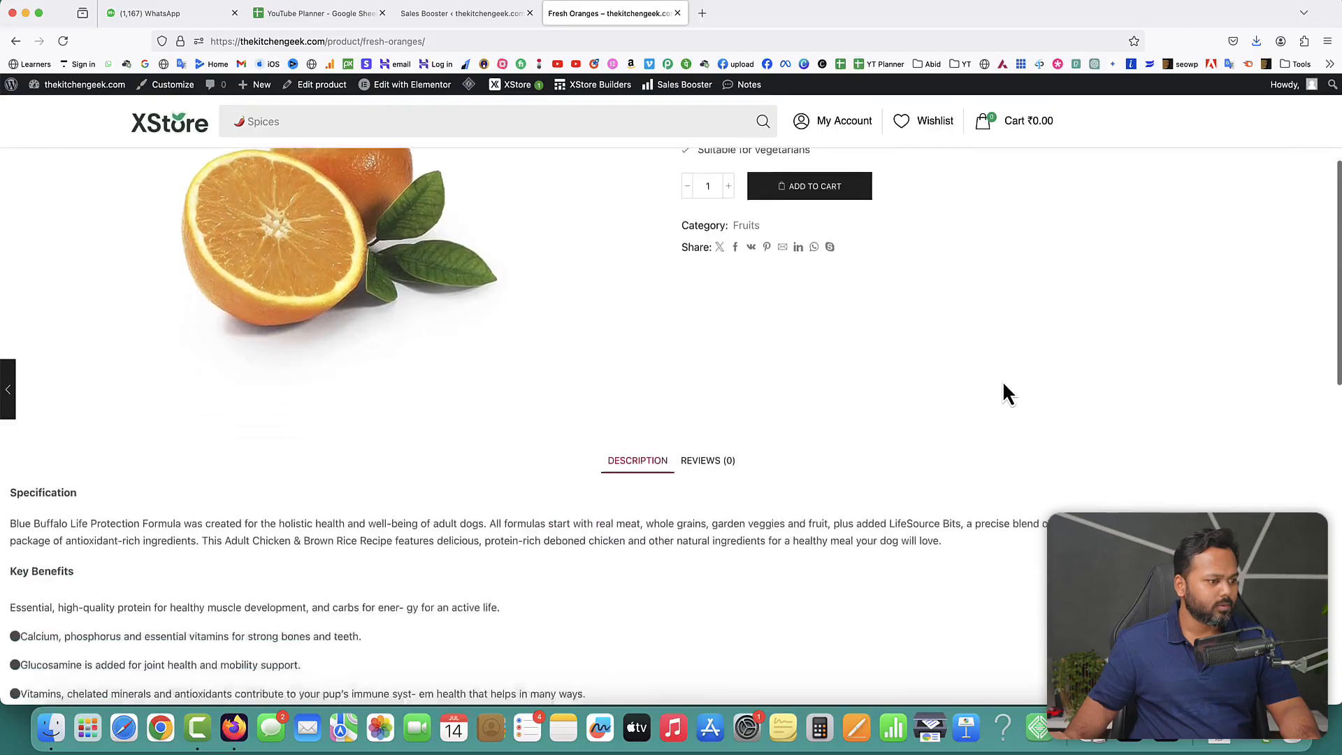
scroll(1006, 393, "down", 8)
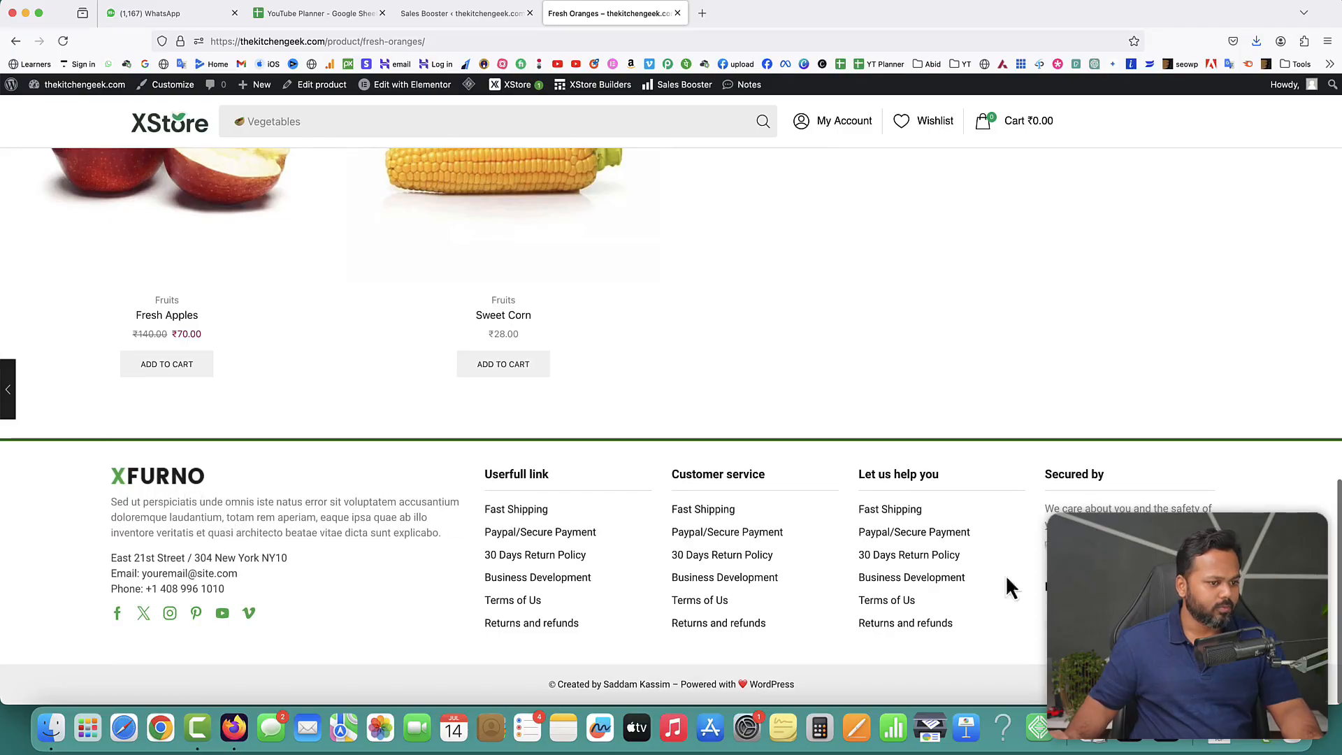
scroll(688, 369, "up", 2)
scroll(692, 363, "up", 10)
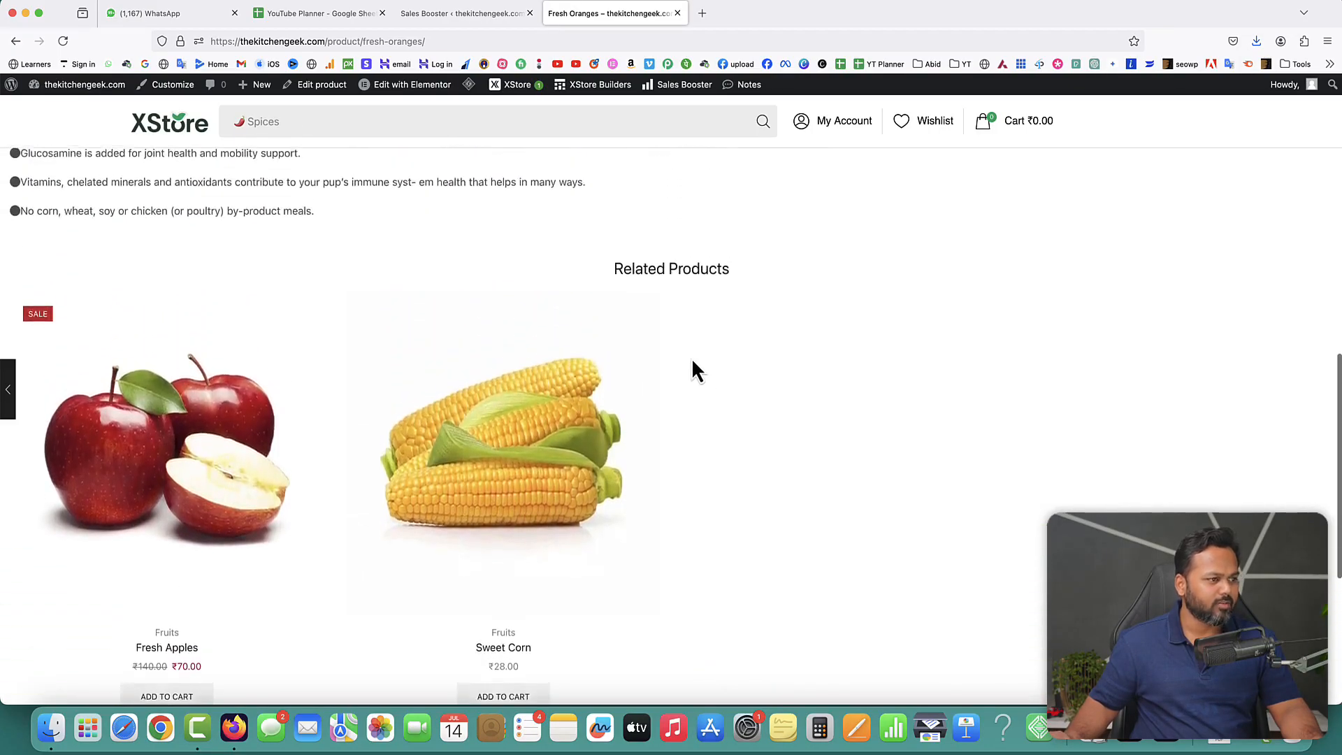
scroll(692, 372, "up", 2)
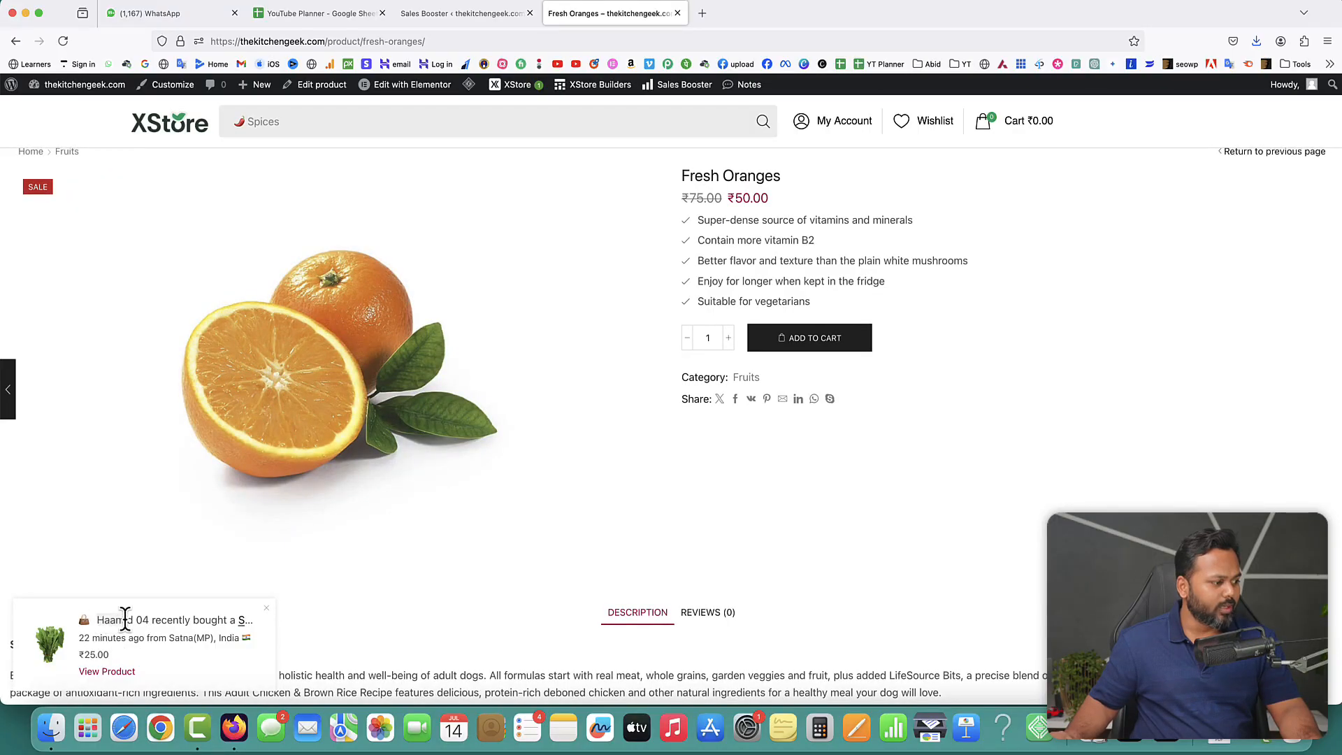
Step: Return to the Fake Sale Popup settings and remove the numbers 01 and 02 from the first two customer entries
left_click(464, 17)
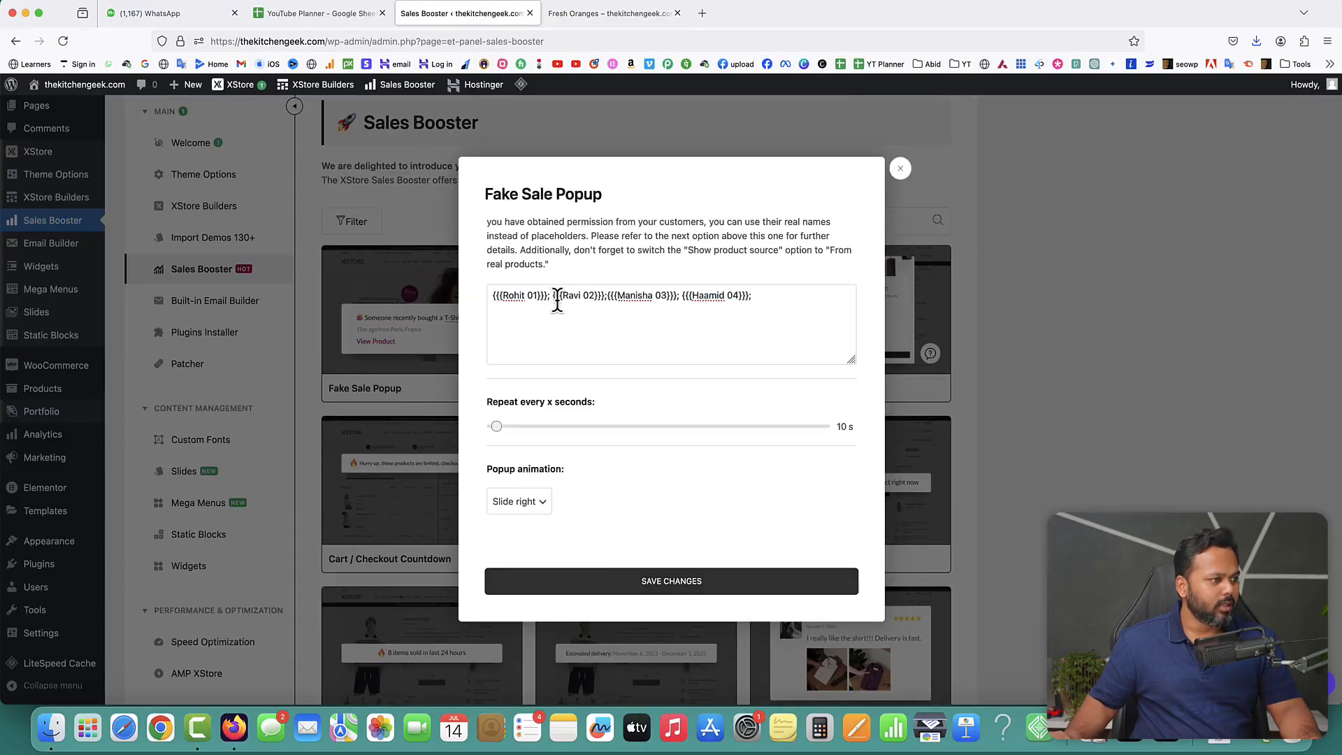
left_click(537, 295)
key("BackSpace")
key("BackSpace")
key("BackSpace")
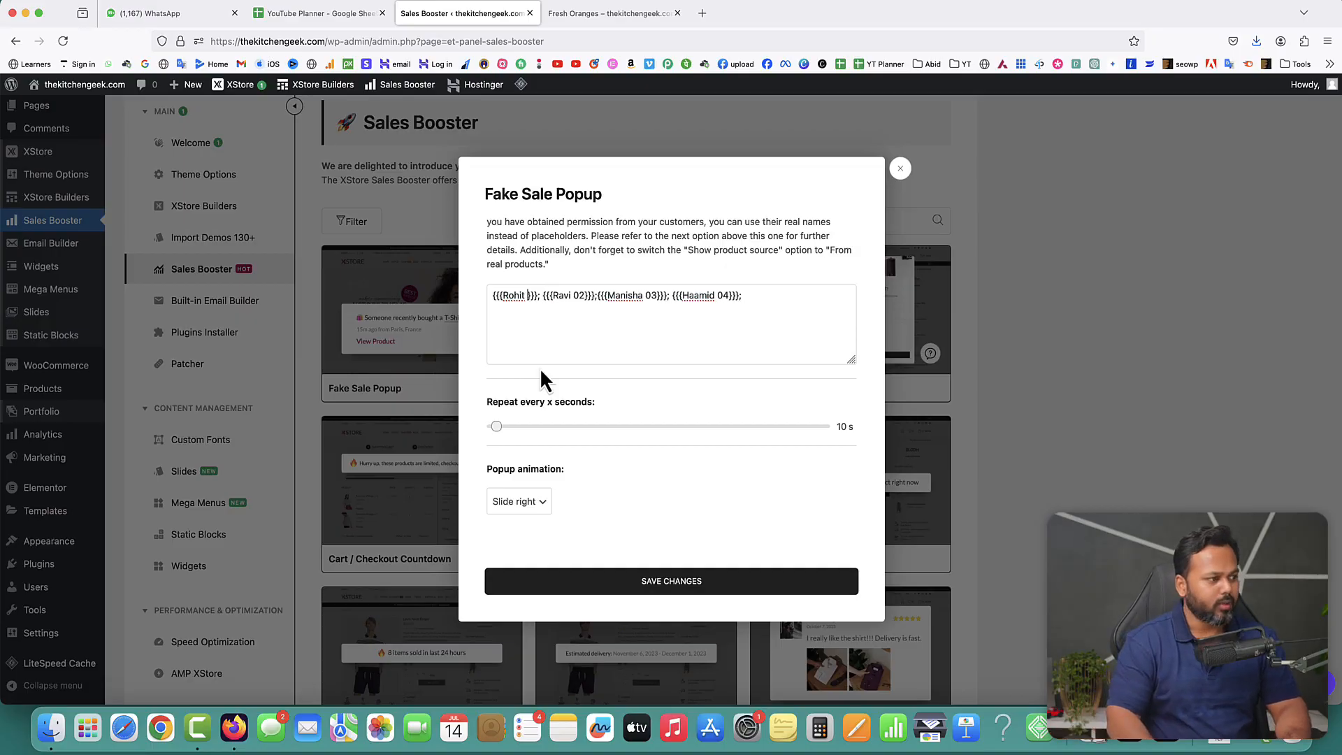
left_click(581, 295)
key("BackSpace")
key("BackSpace")
key("BackSpace")
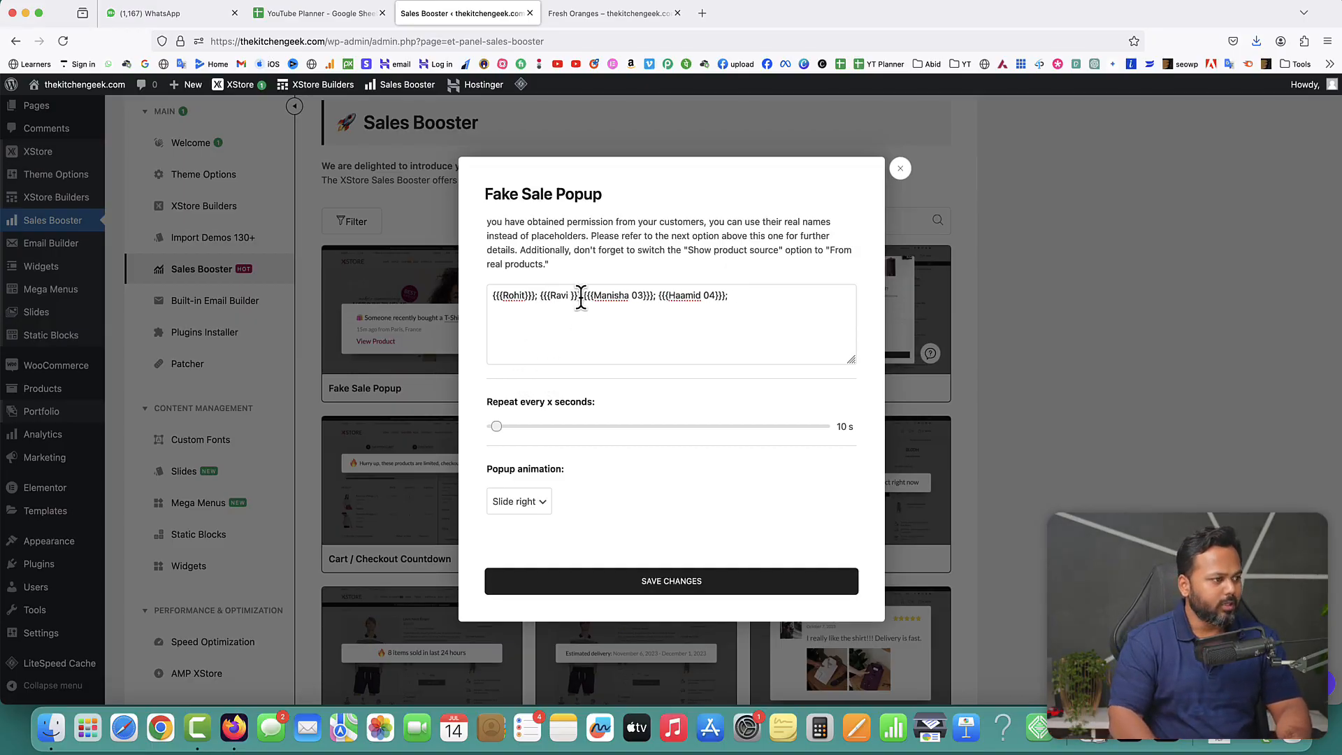
Step: Remove the numbers 03 and 04 from the last two customer entries and save the popup settings
left_click(638, 293)
key("BackSpace")
key("BackSpace")
key("BackSpace")
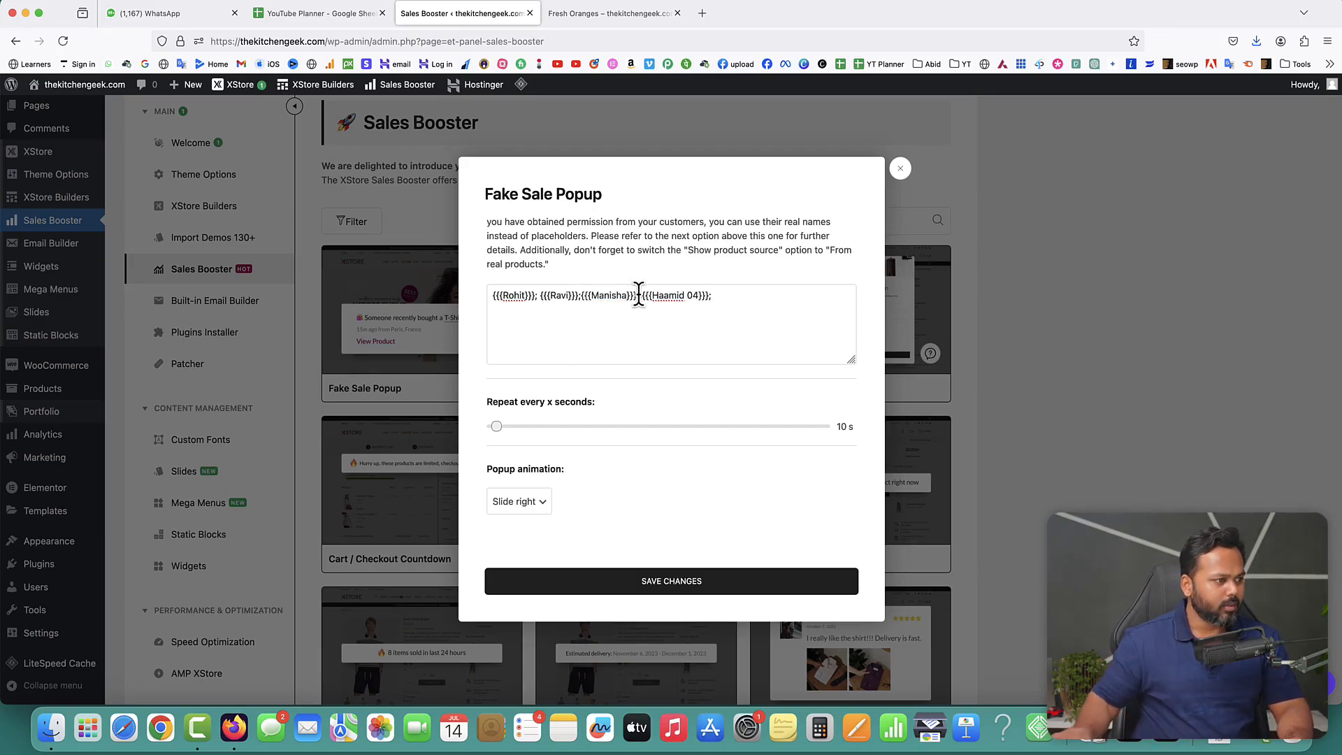
left_click(697, 294)
key("BackSpace")
key("BackSpace")
key("BackSpace")
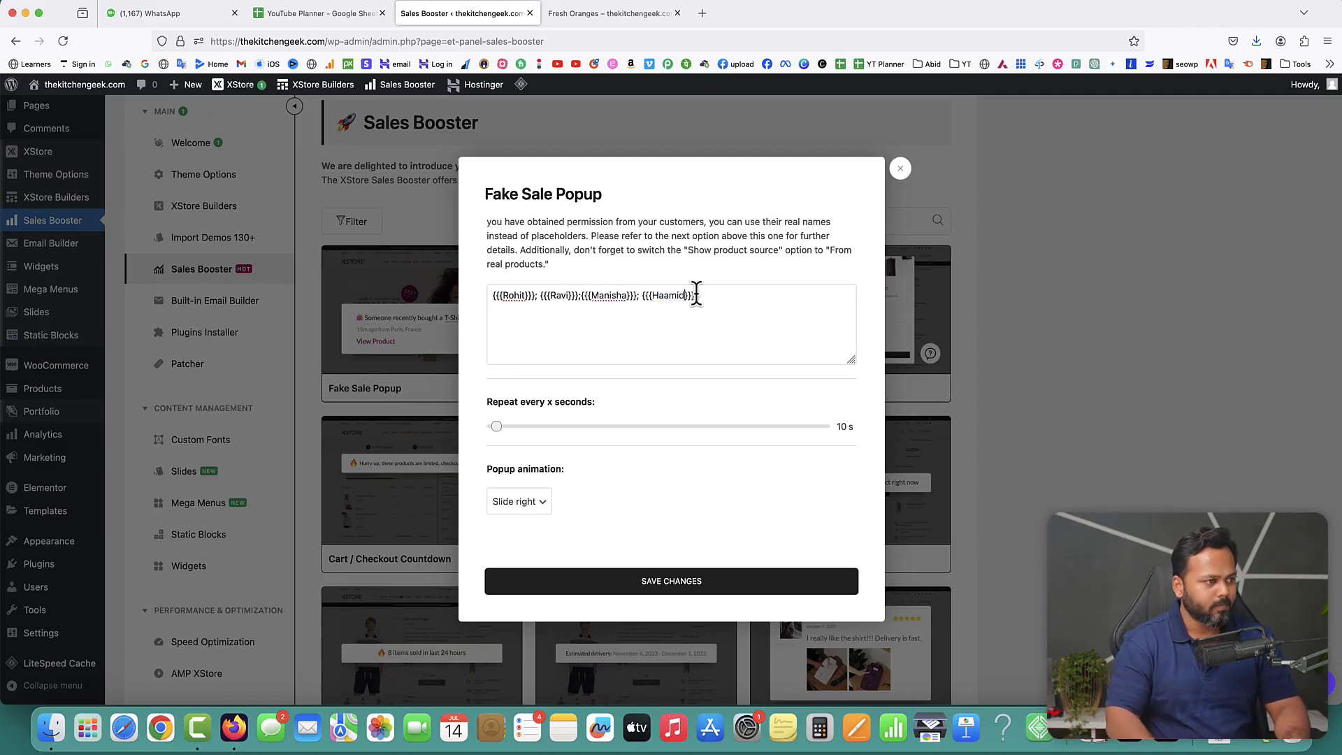
left_click(670, 573)
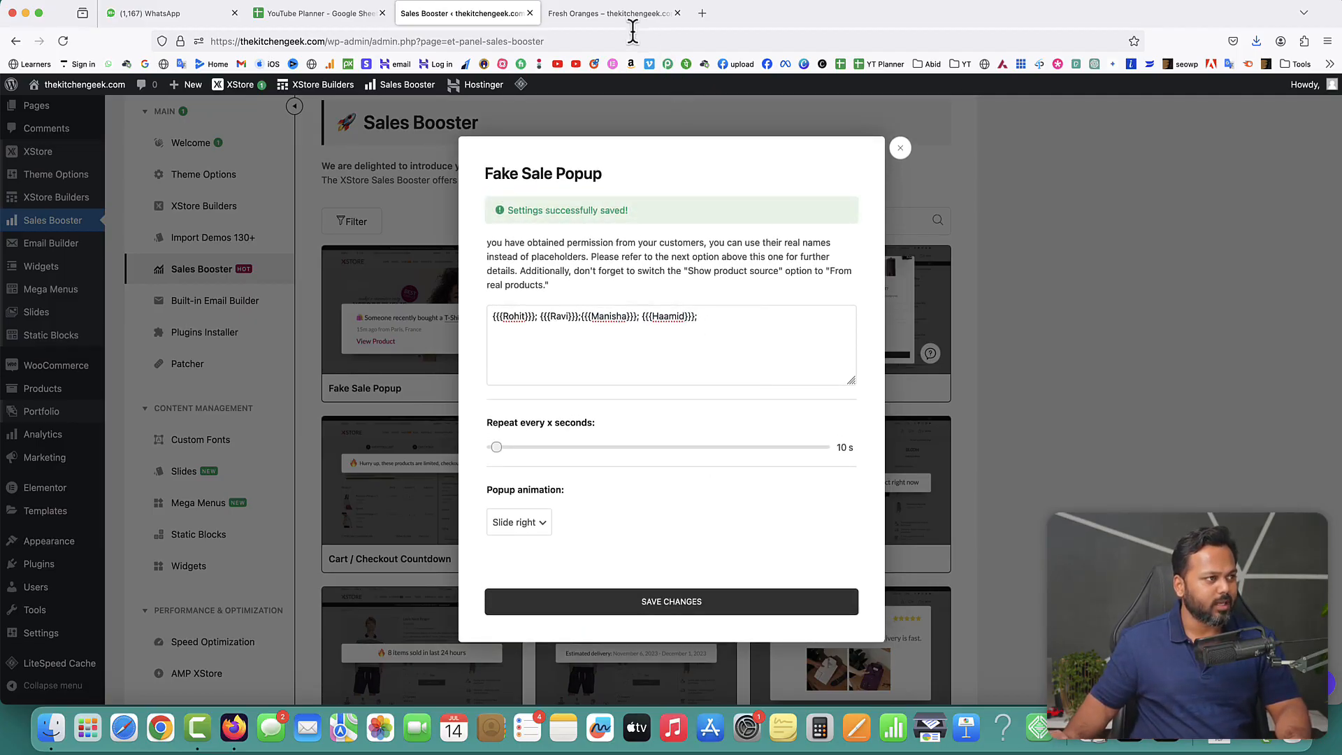
Step: Reload the Fresh Oranges page on the storefront and purge all LiteSpeed caches
left_click(608, 13)
left_click(63, 41)
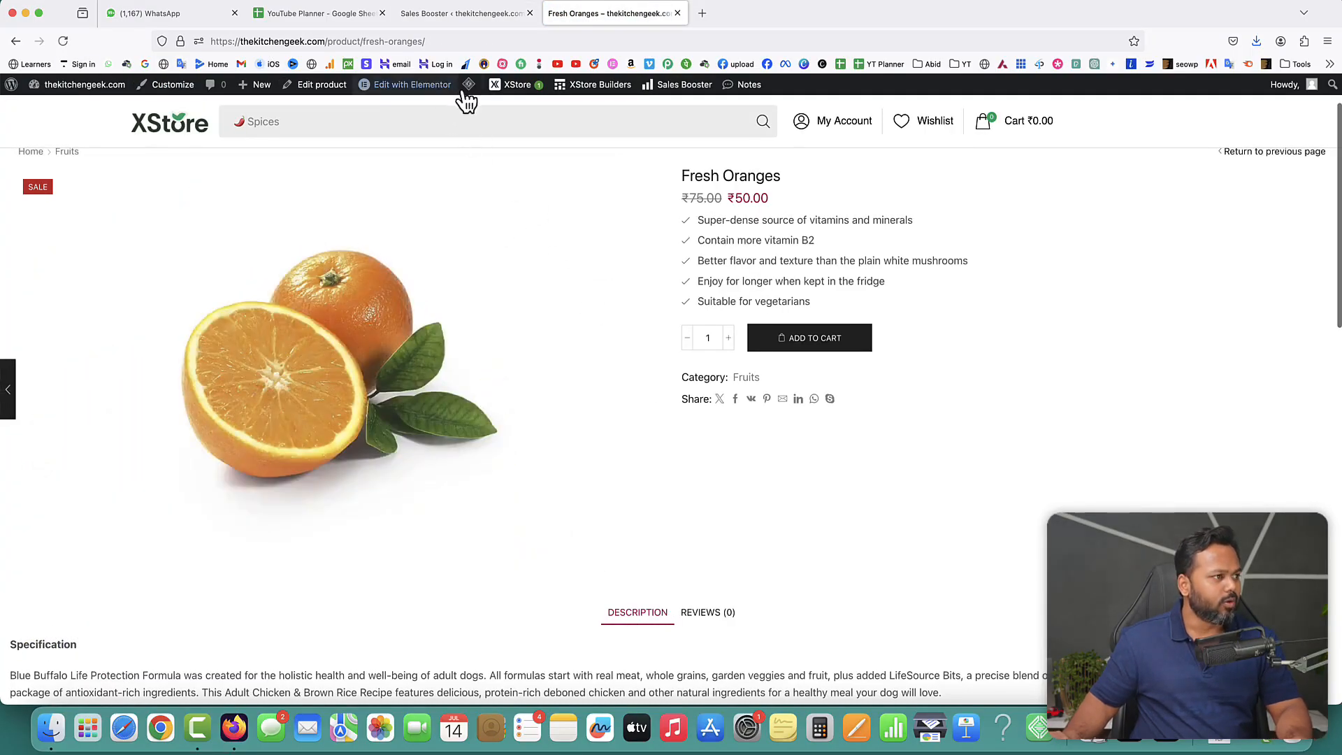
mouse_move(467, 97)
left_click(489, 142)
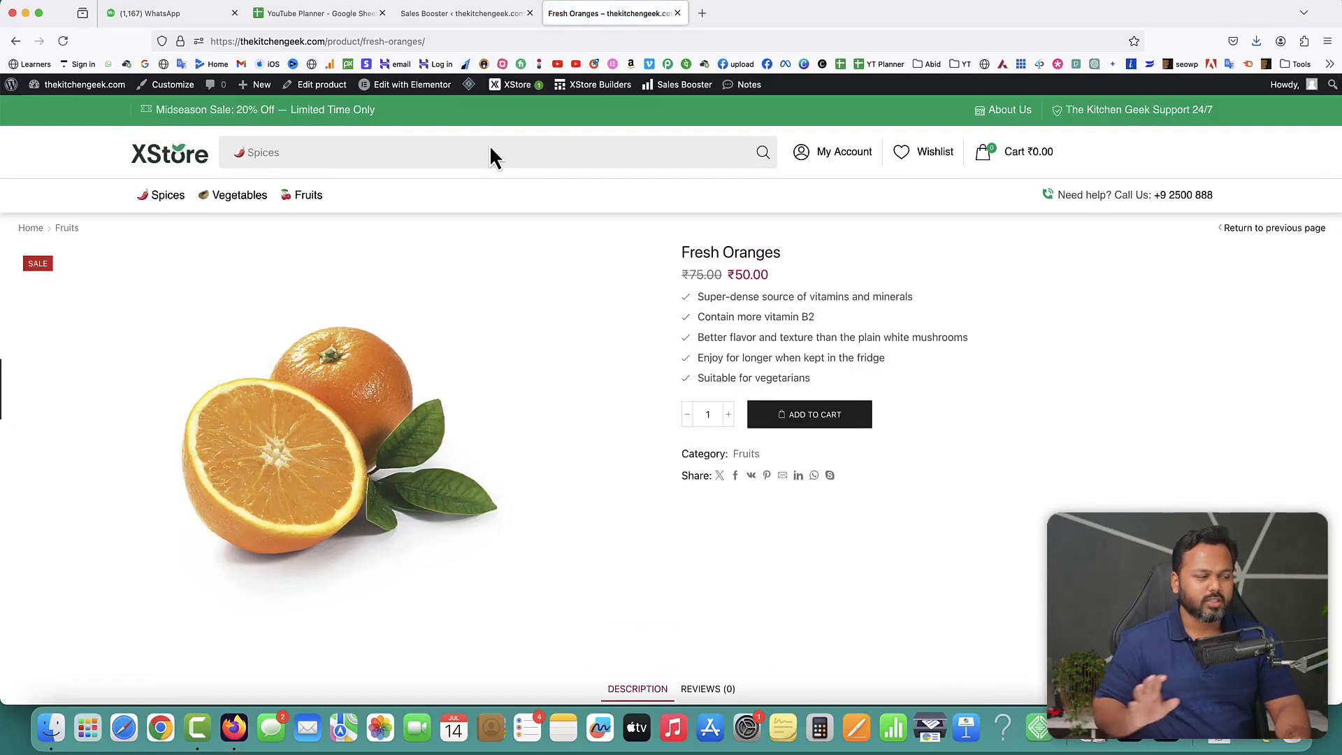
Step: Go to the store homepage and browse its product sections to check for the sale popup
left_click(160, 166)
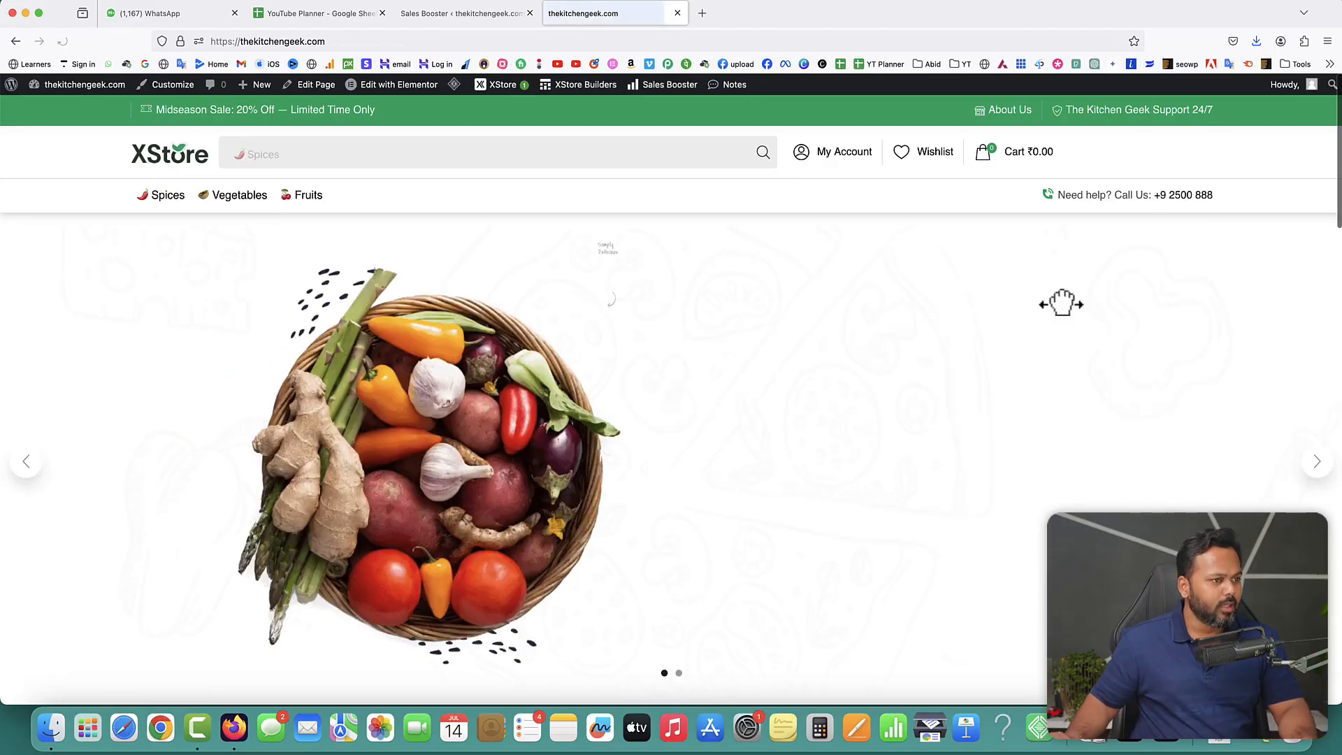
scroll(740, 443, "down", 3)
scroll(740, 443, "down", 10)
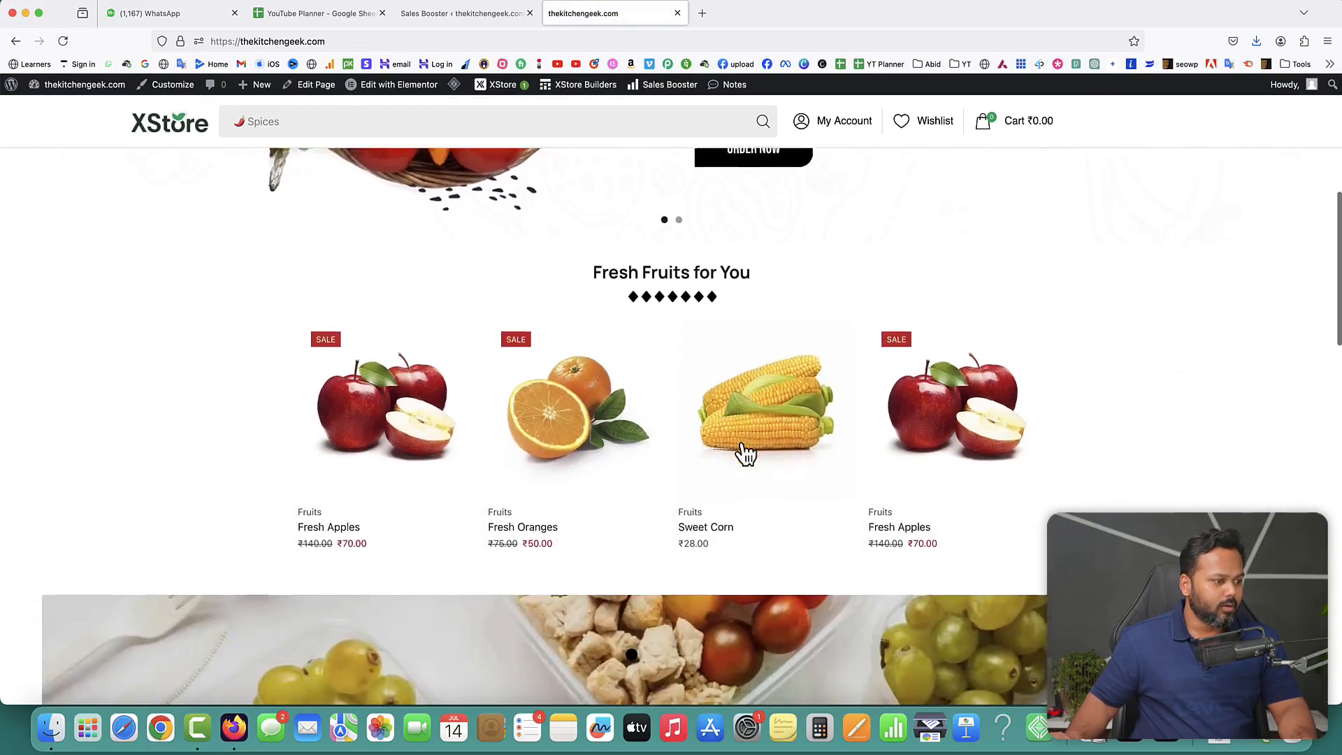
scroll(740, 447, "down", 5)
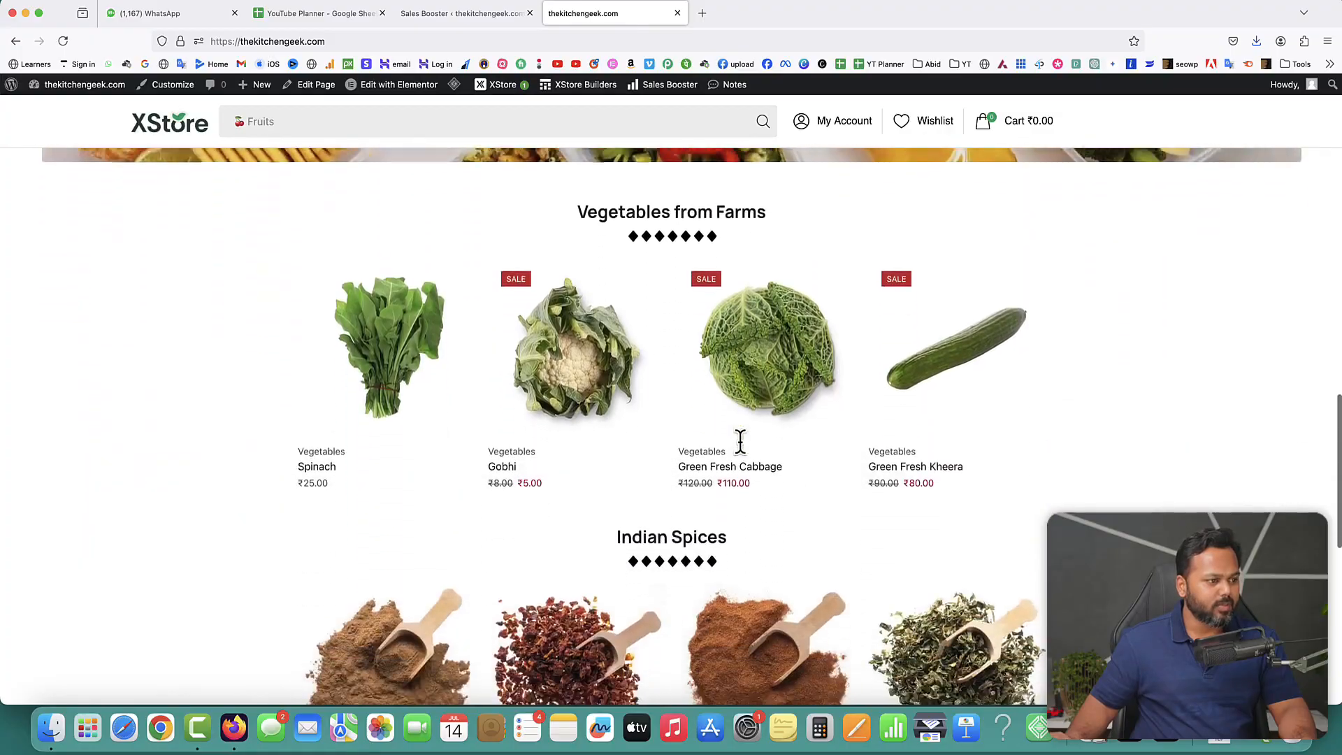
Step: Set the Fake Sale Popup's repeat interval to 5 seconds and save the settings
left_click(475, 16)
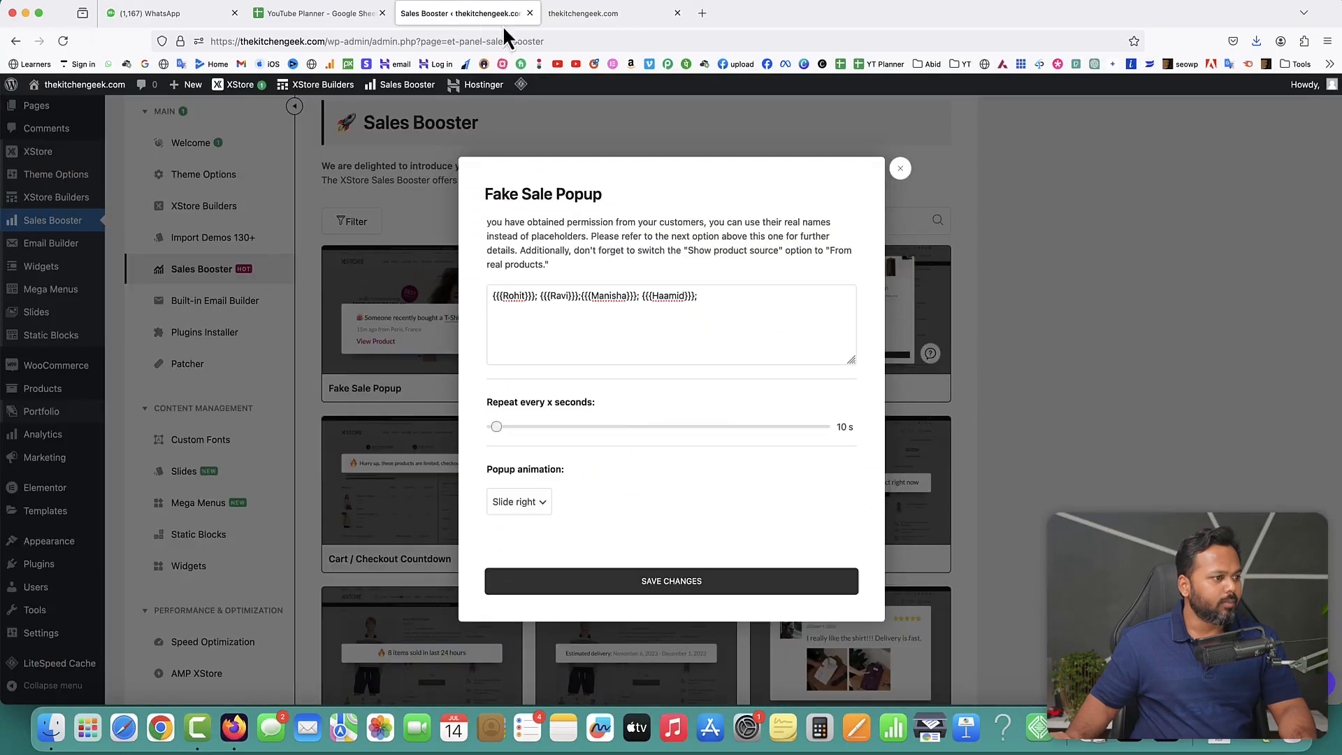
left_click(497, 426)
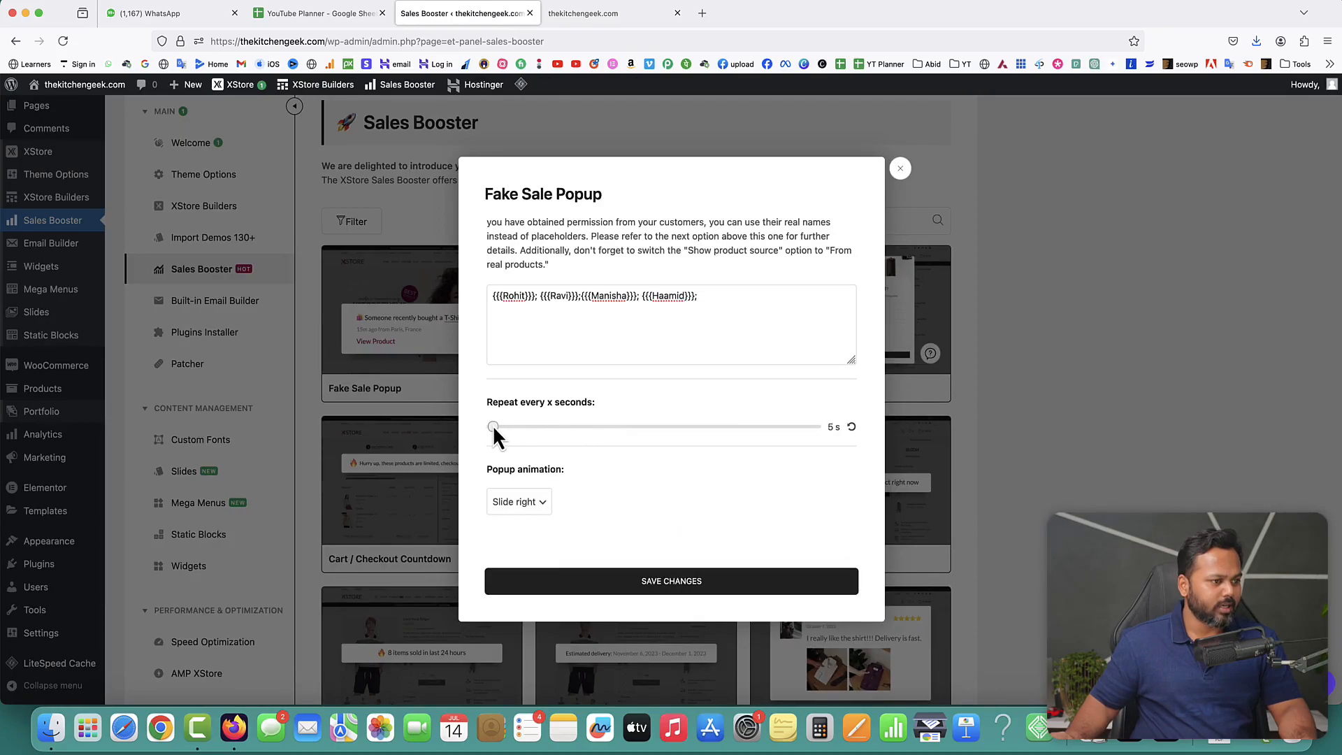
left_click(668, 589)
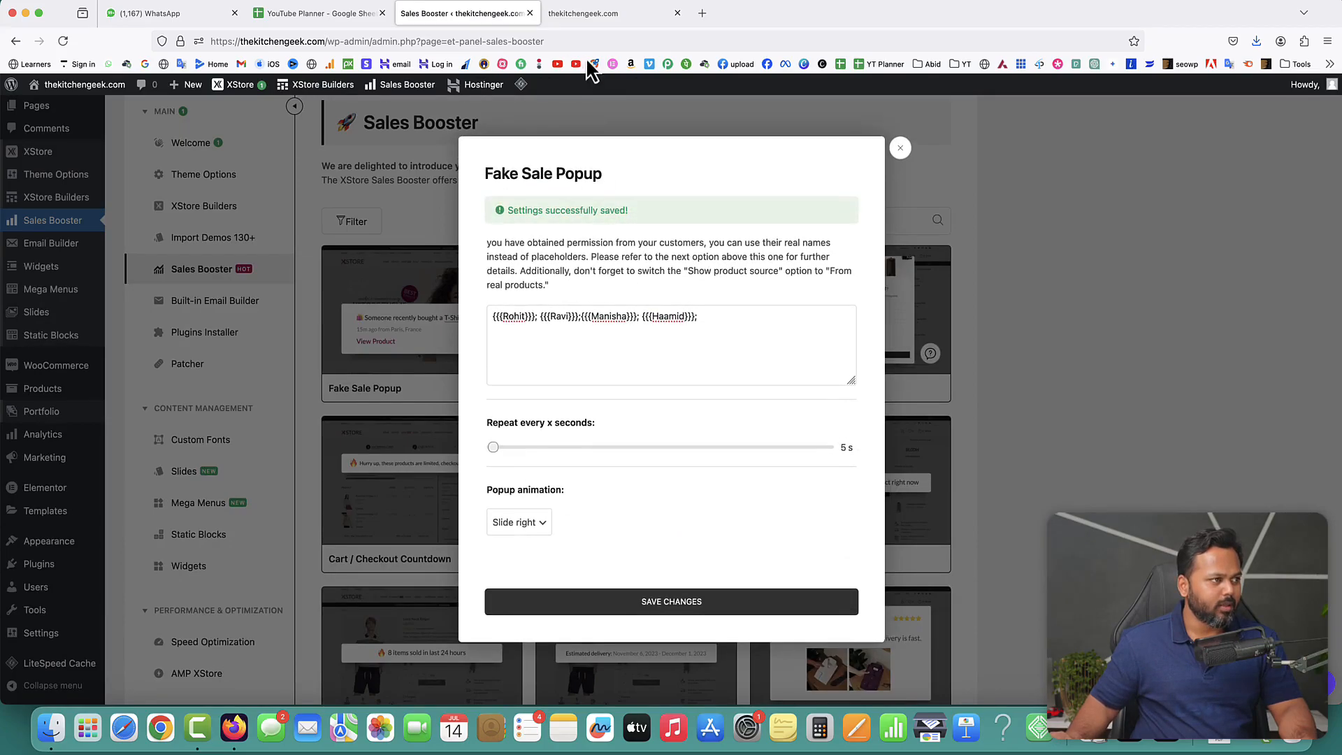
Step: Purge all LiteSpeed caches from the storefront homepage and browse its product sections to check the sale popup
left_click(587, 14)
mouse_move(454, 85)
left_click(465, 145)
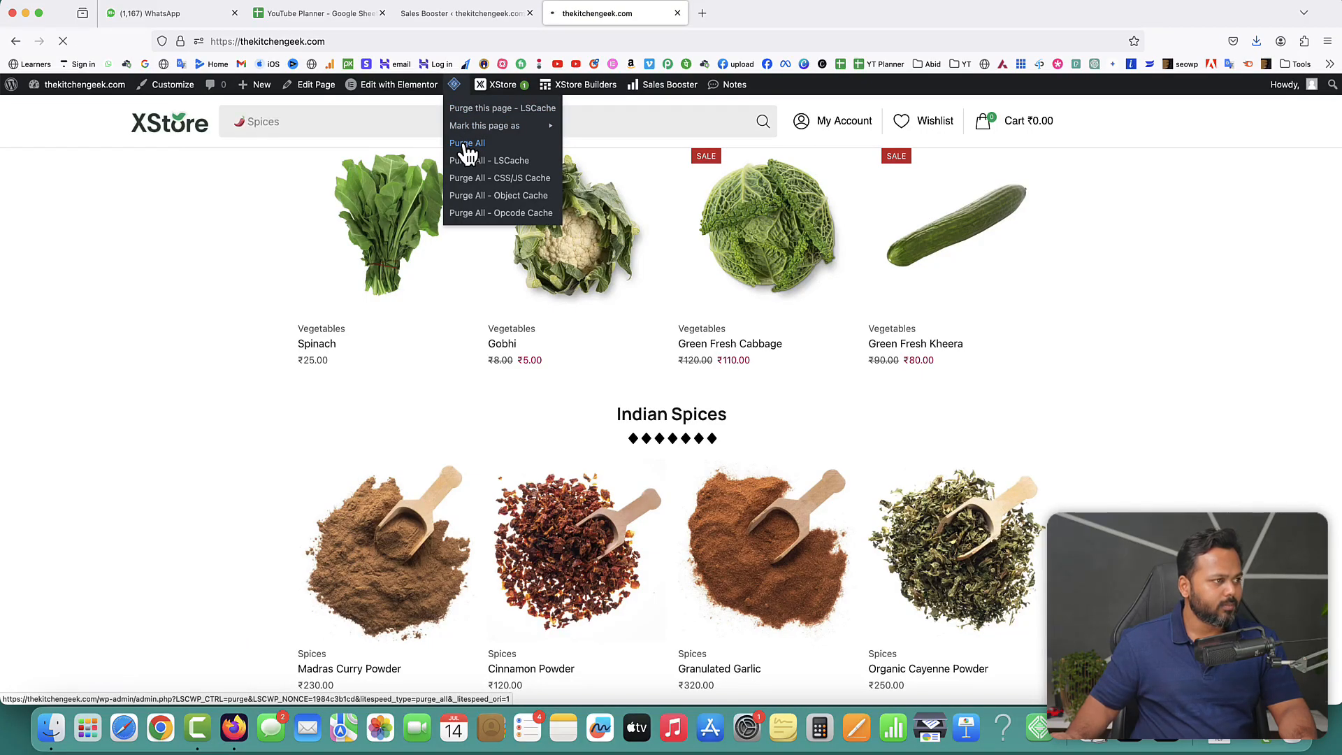
scroll(984, 458, "down", 3)
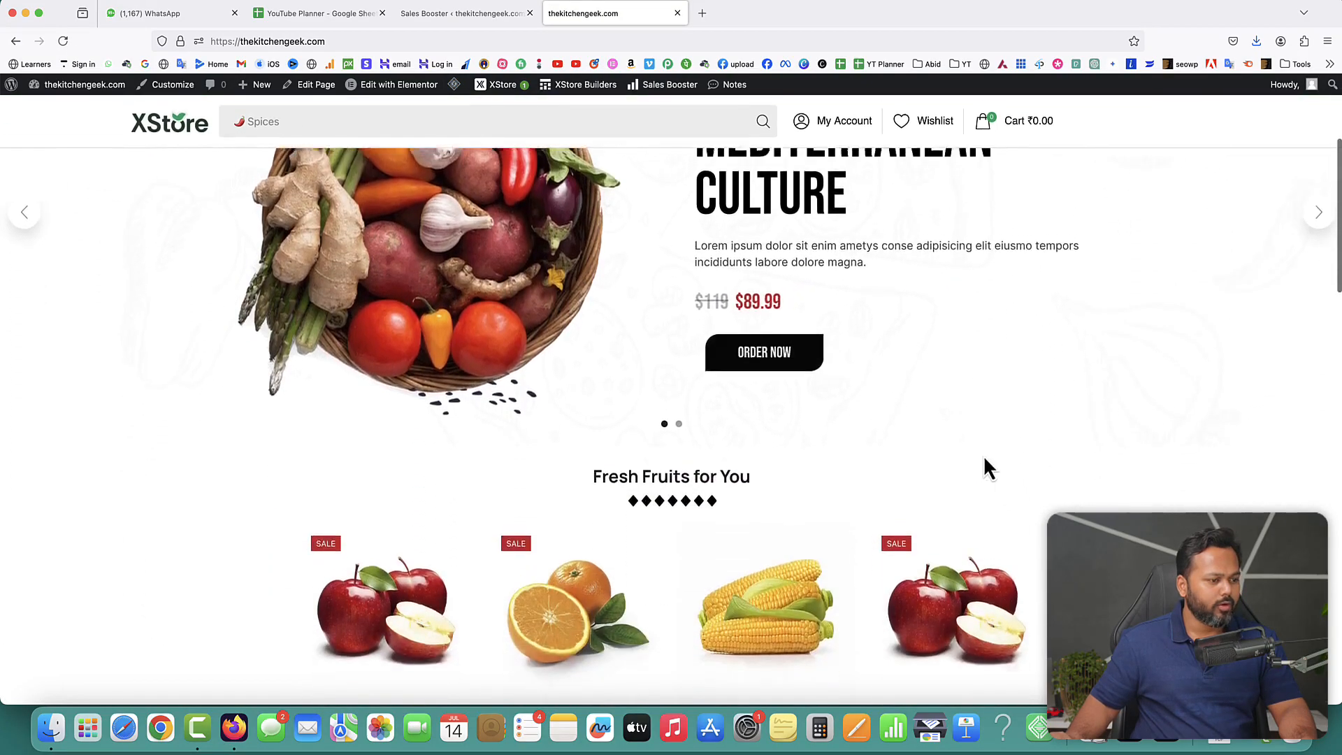
scroll(984, 458, "down", 10)
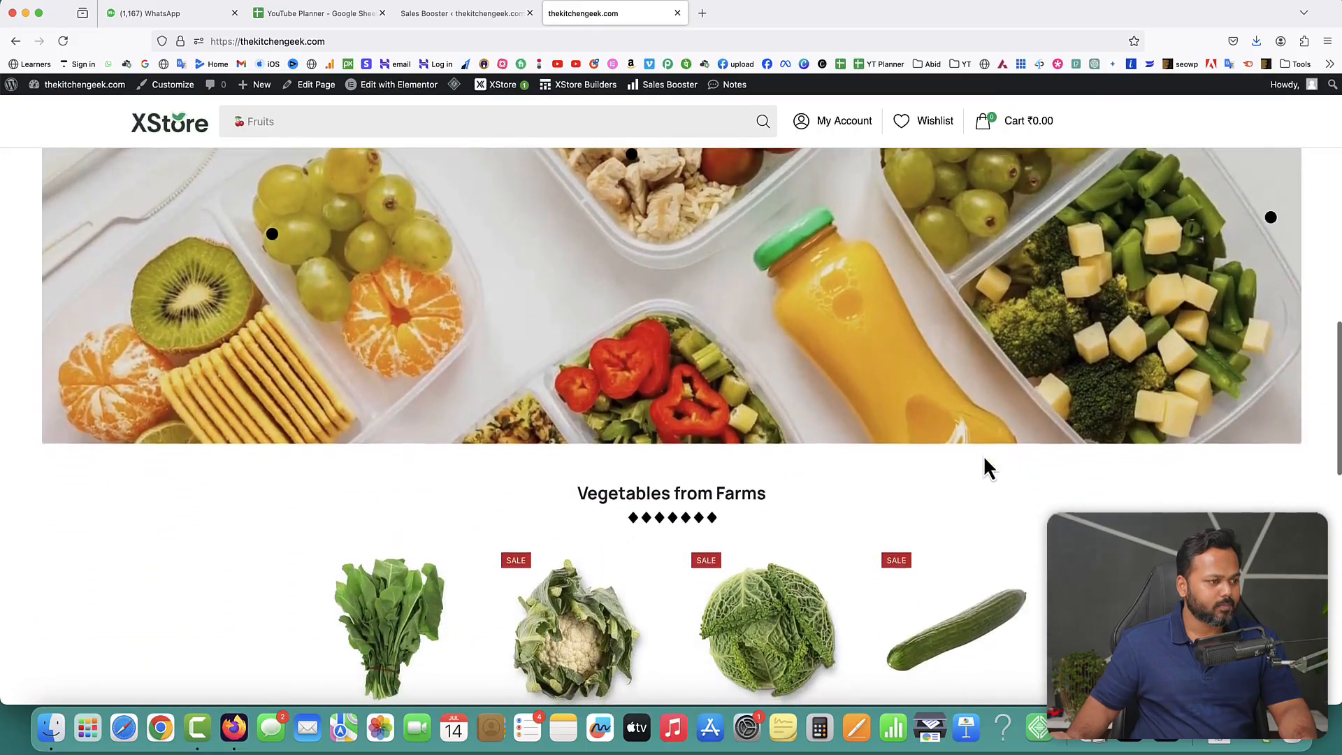
scroll(983, 454, "up", 2)
mouse_move(629, 274)
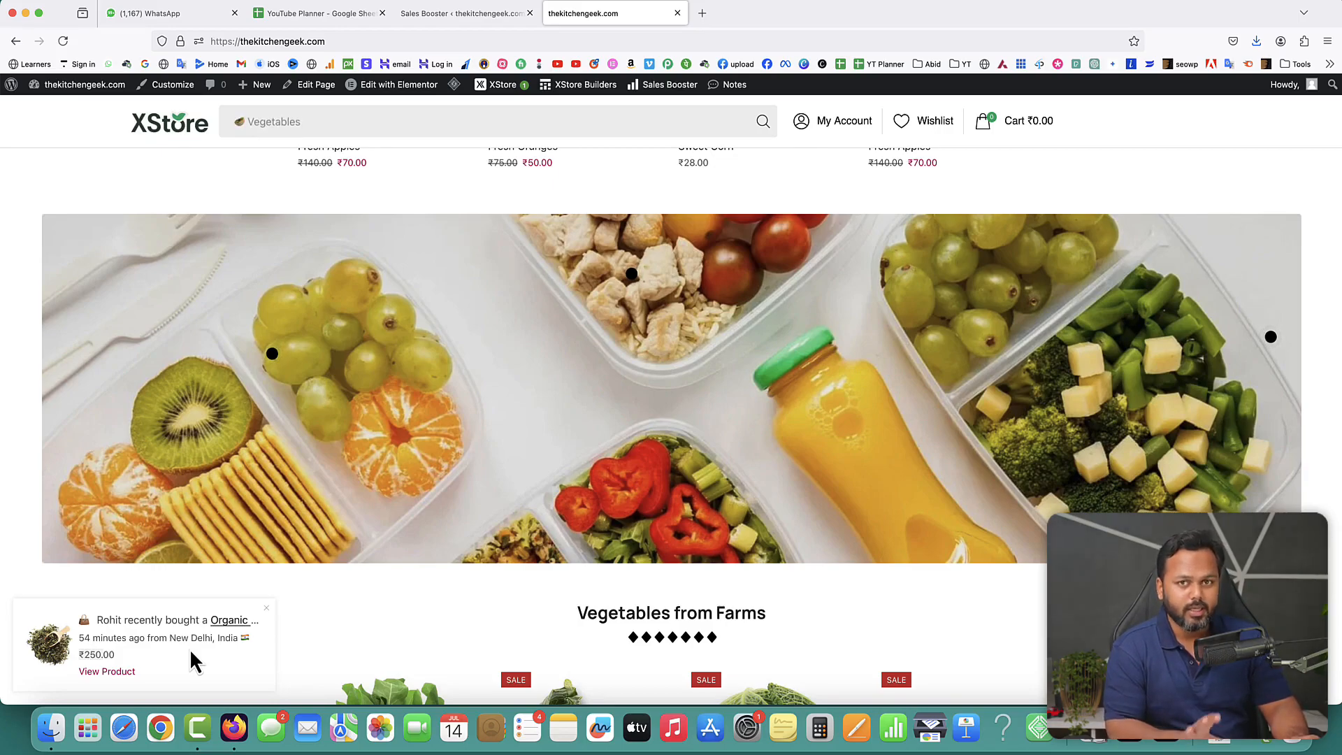
Step: Return to the Sales Booster panel, close the Fake Sale Popup settings, and look through the other available features
left_click(480, 14)
left_click(900, 170)
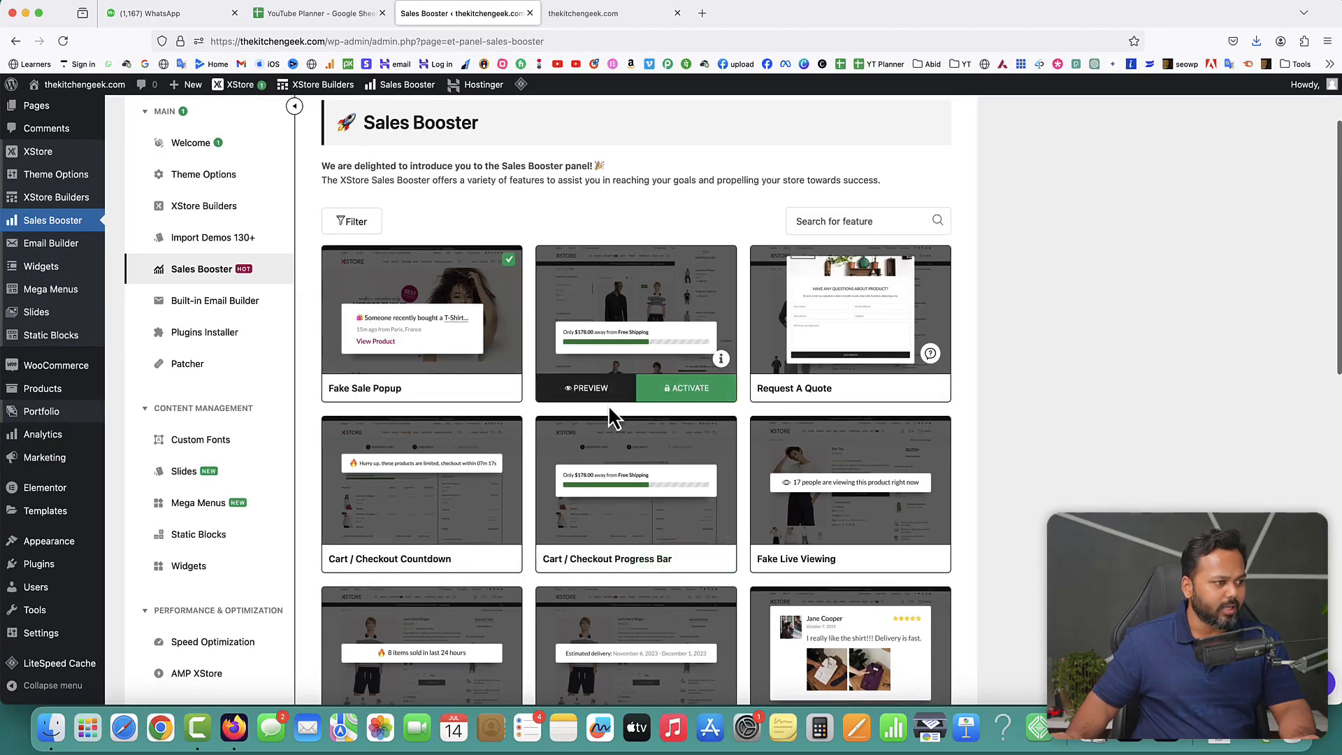
scroll(400, 454, "down", 1)
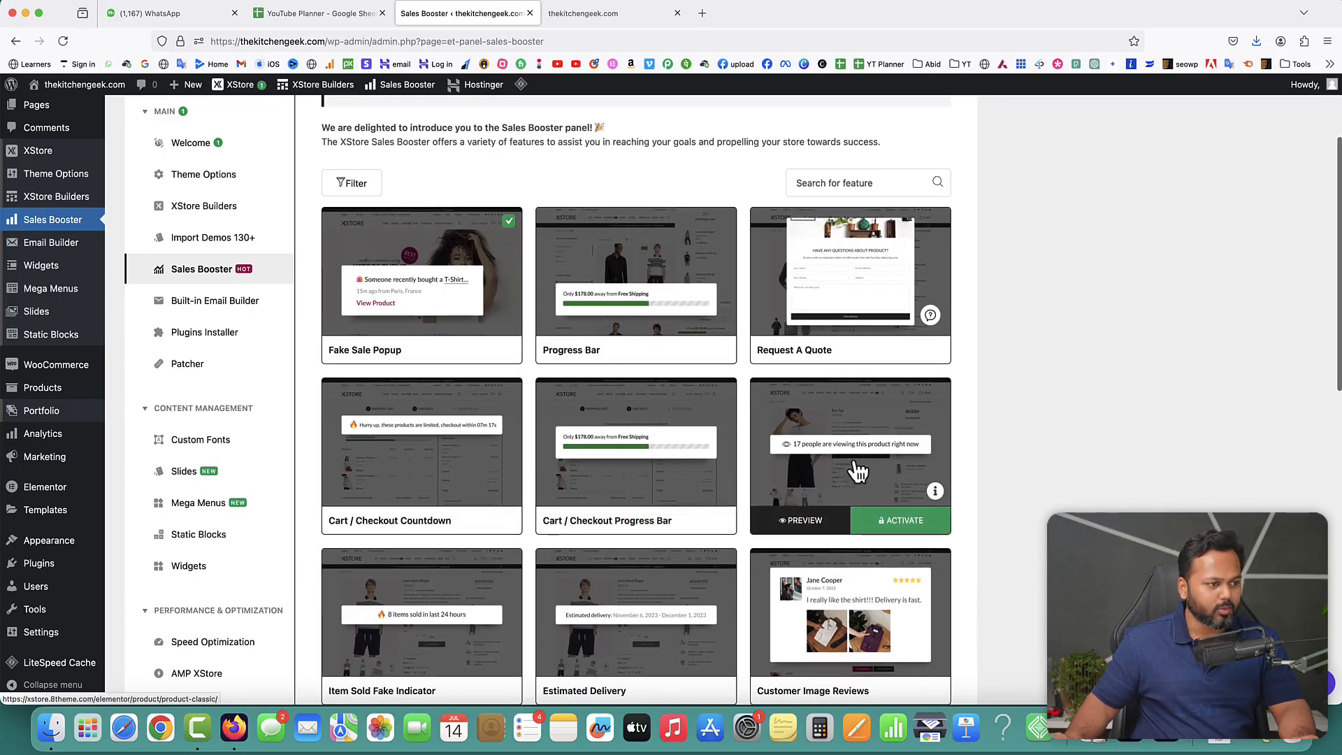
scroll(1117, 488, "down", 4)
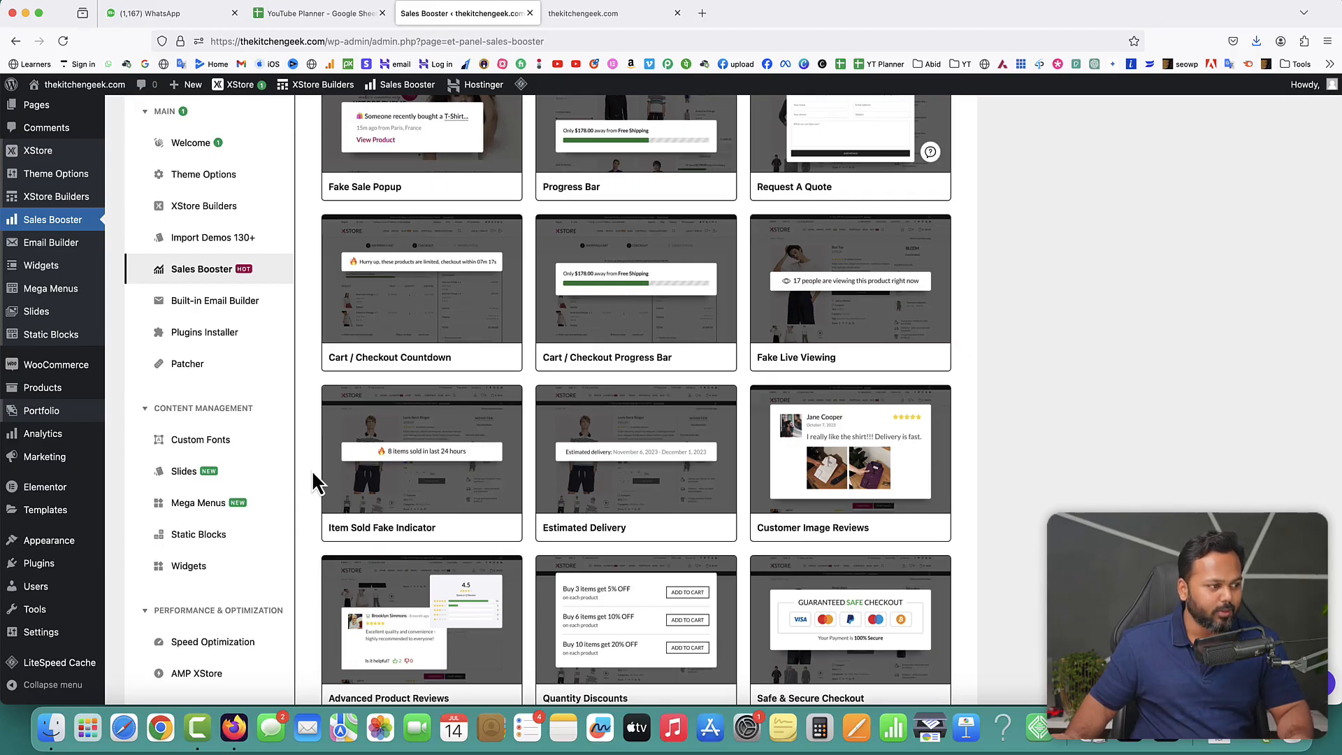
mouse_move(631, 484)
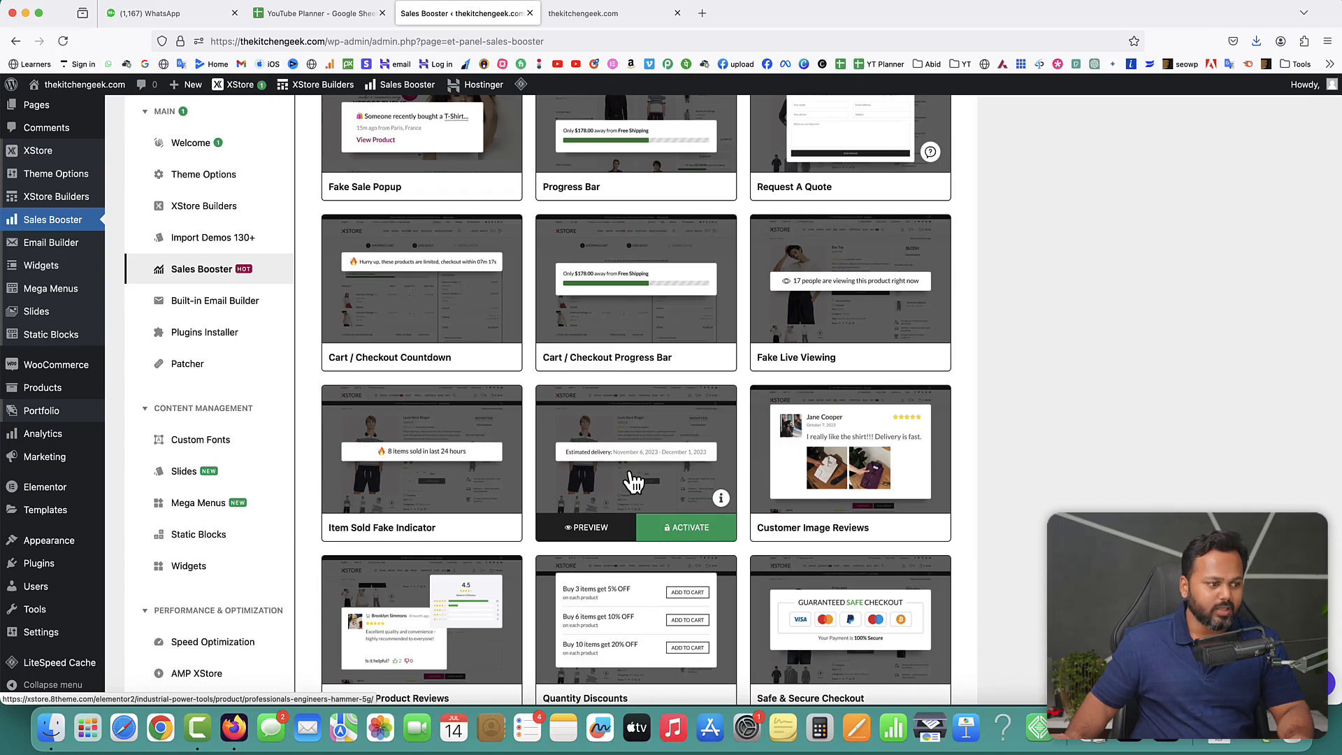
scroll(632, 481, "down", 3)
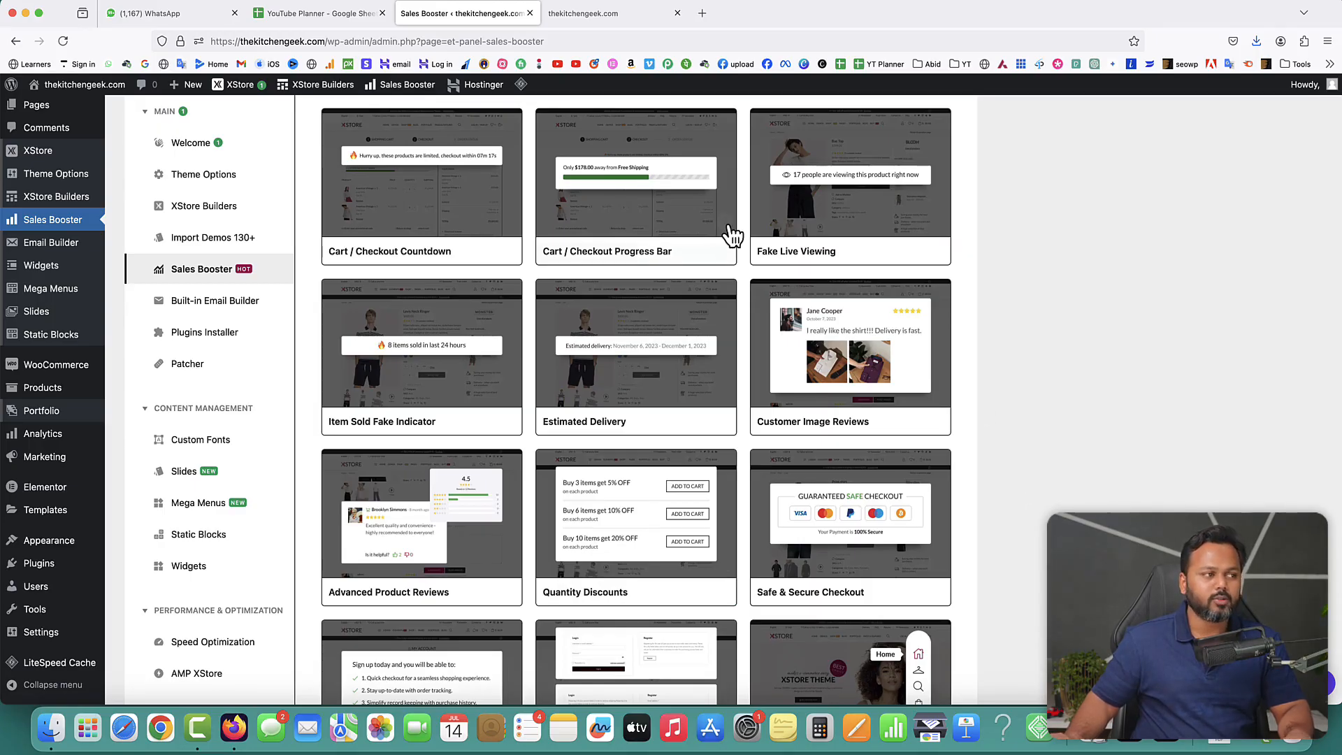
Step: Open the Green Fresh Cabbage product from the storefront homepage and look over its product page and edit screen
left_click(615, 14)
scroll(815, 290, "down", 5)
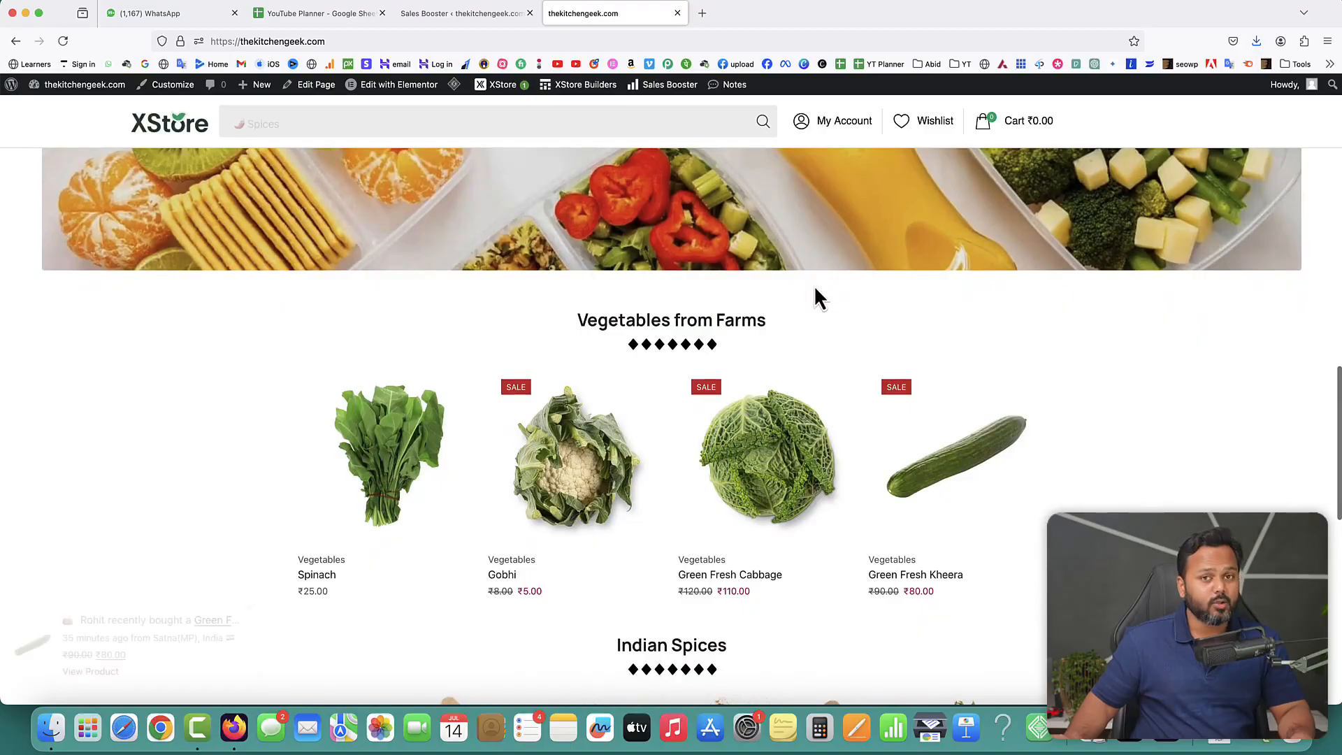
left_click(762, 422)
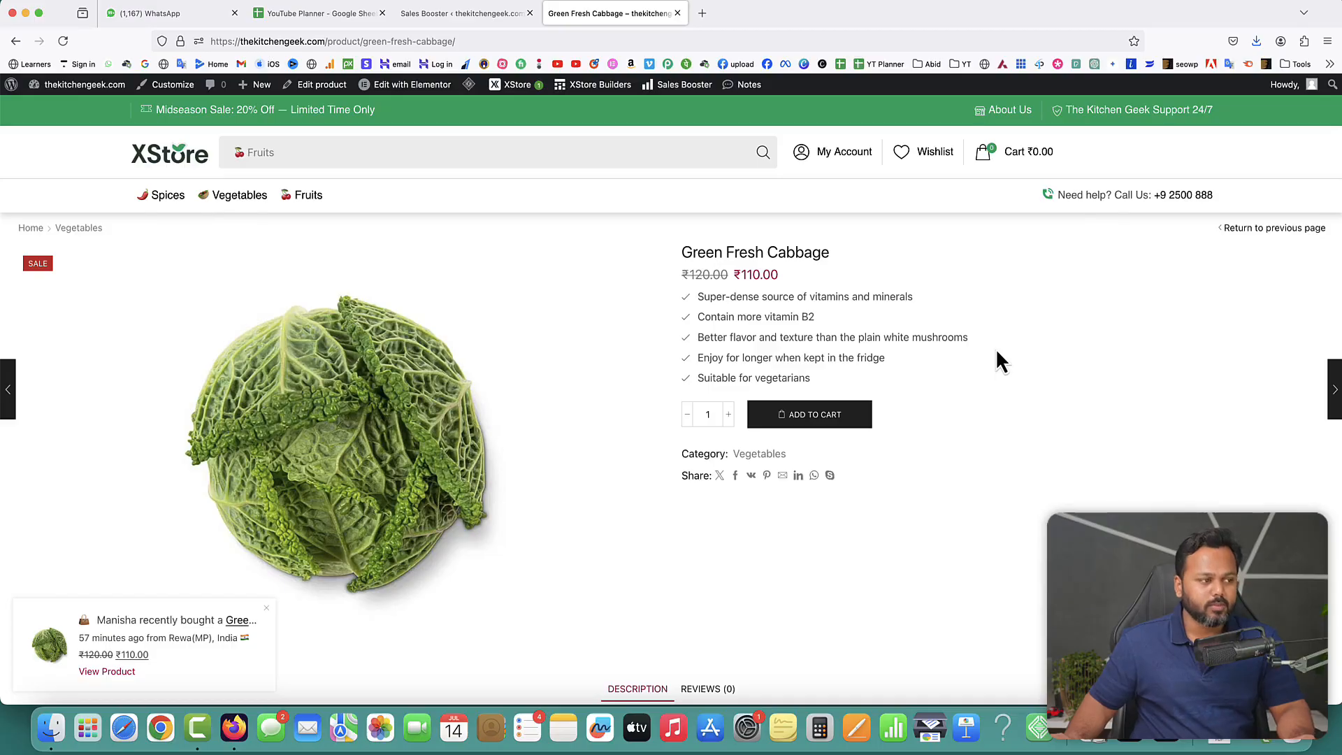
scroll(1035, 458, "down", 6)
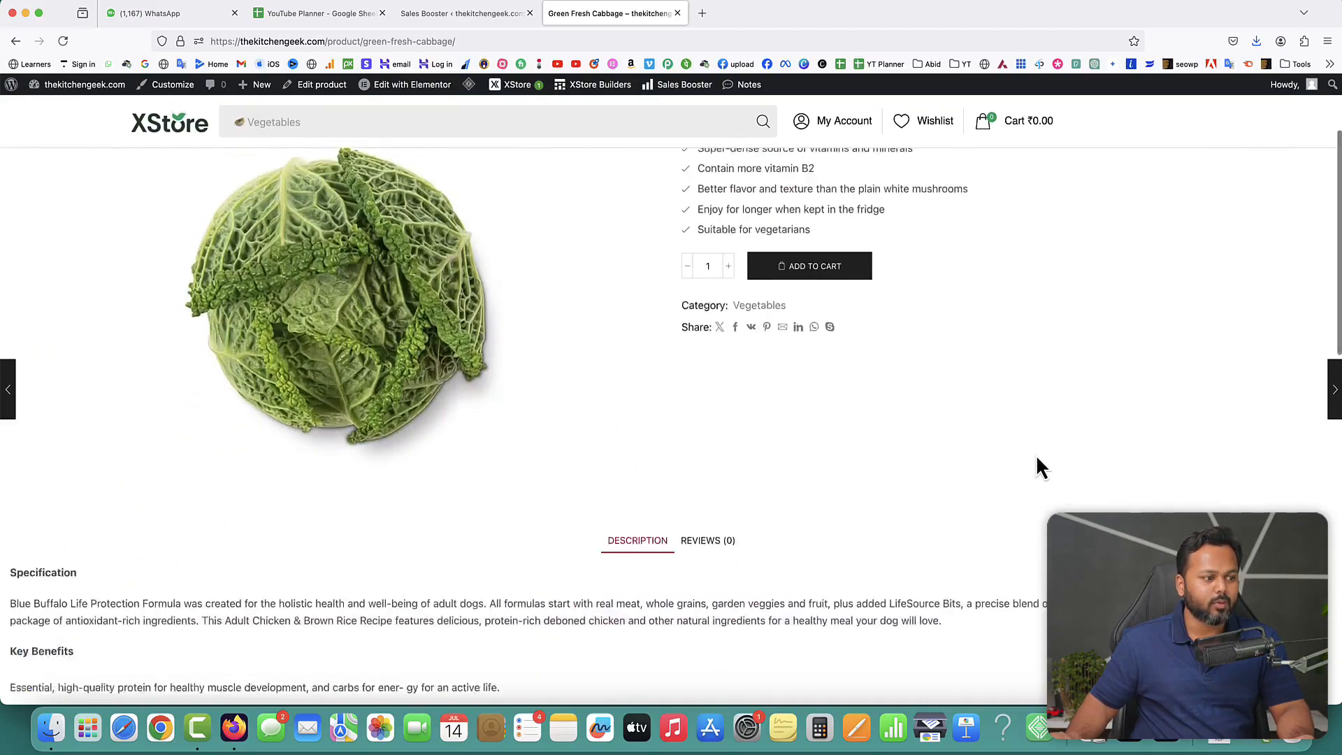
scroll(1037, 468, "up", 8)
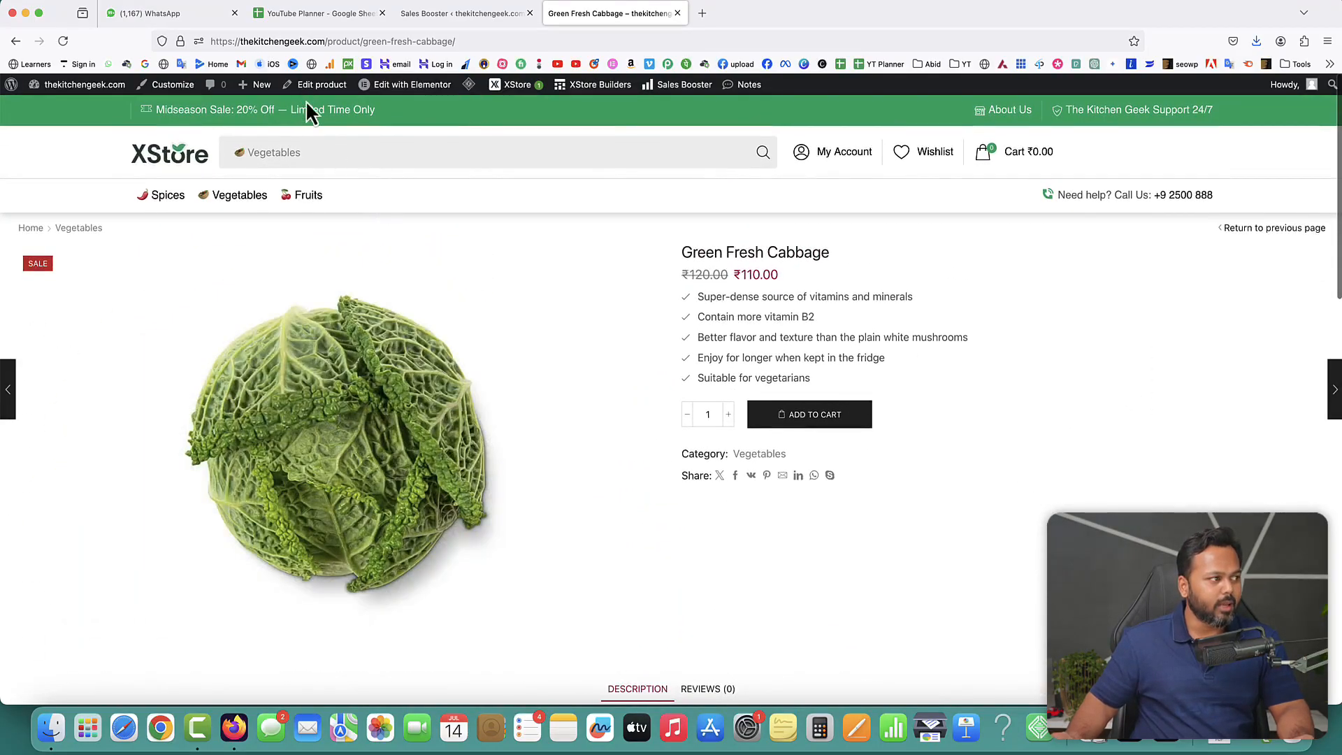
left_click(318, 87)
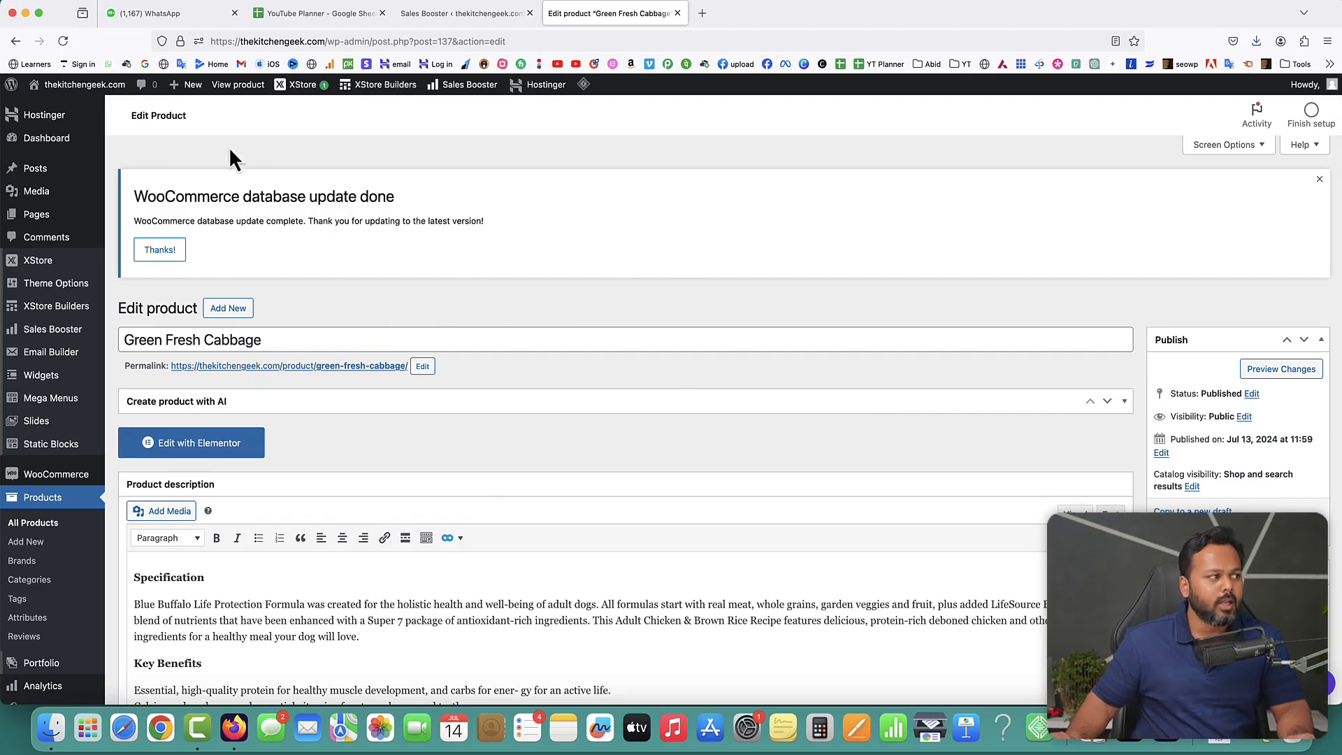
left_click(16, 41)
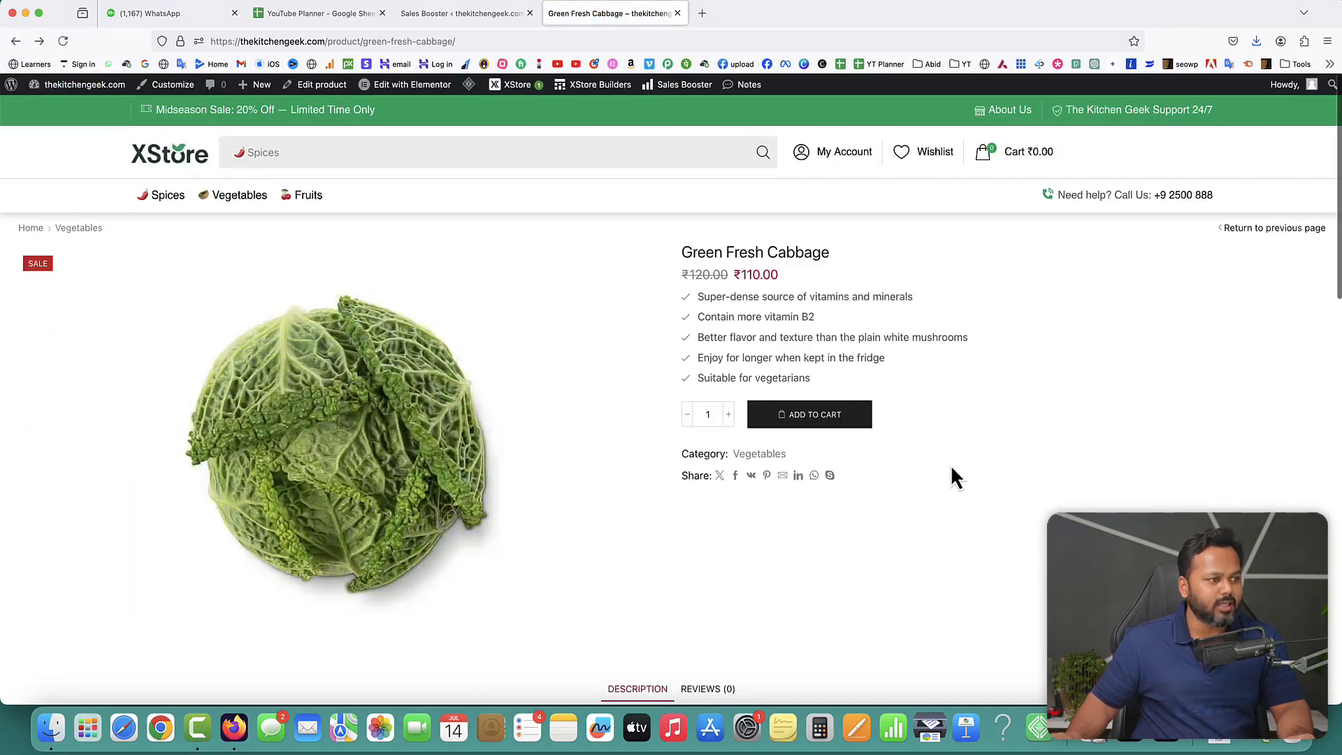